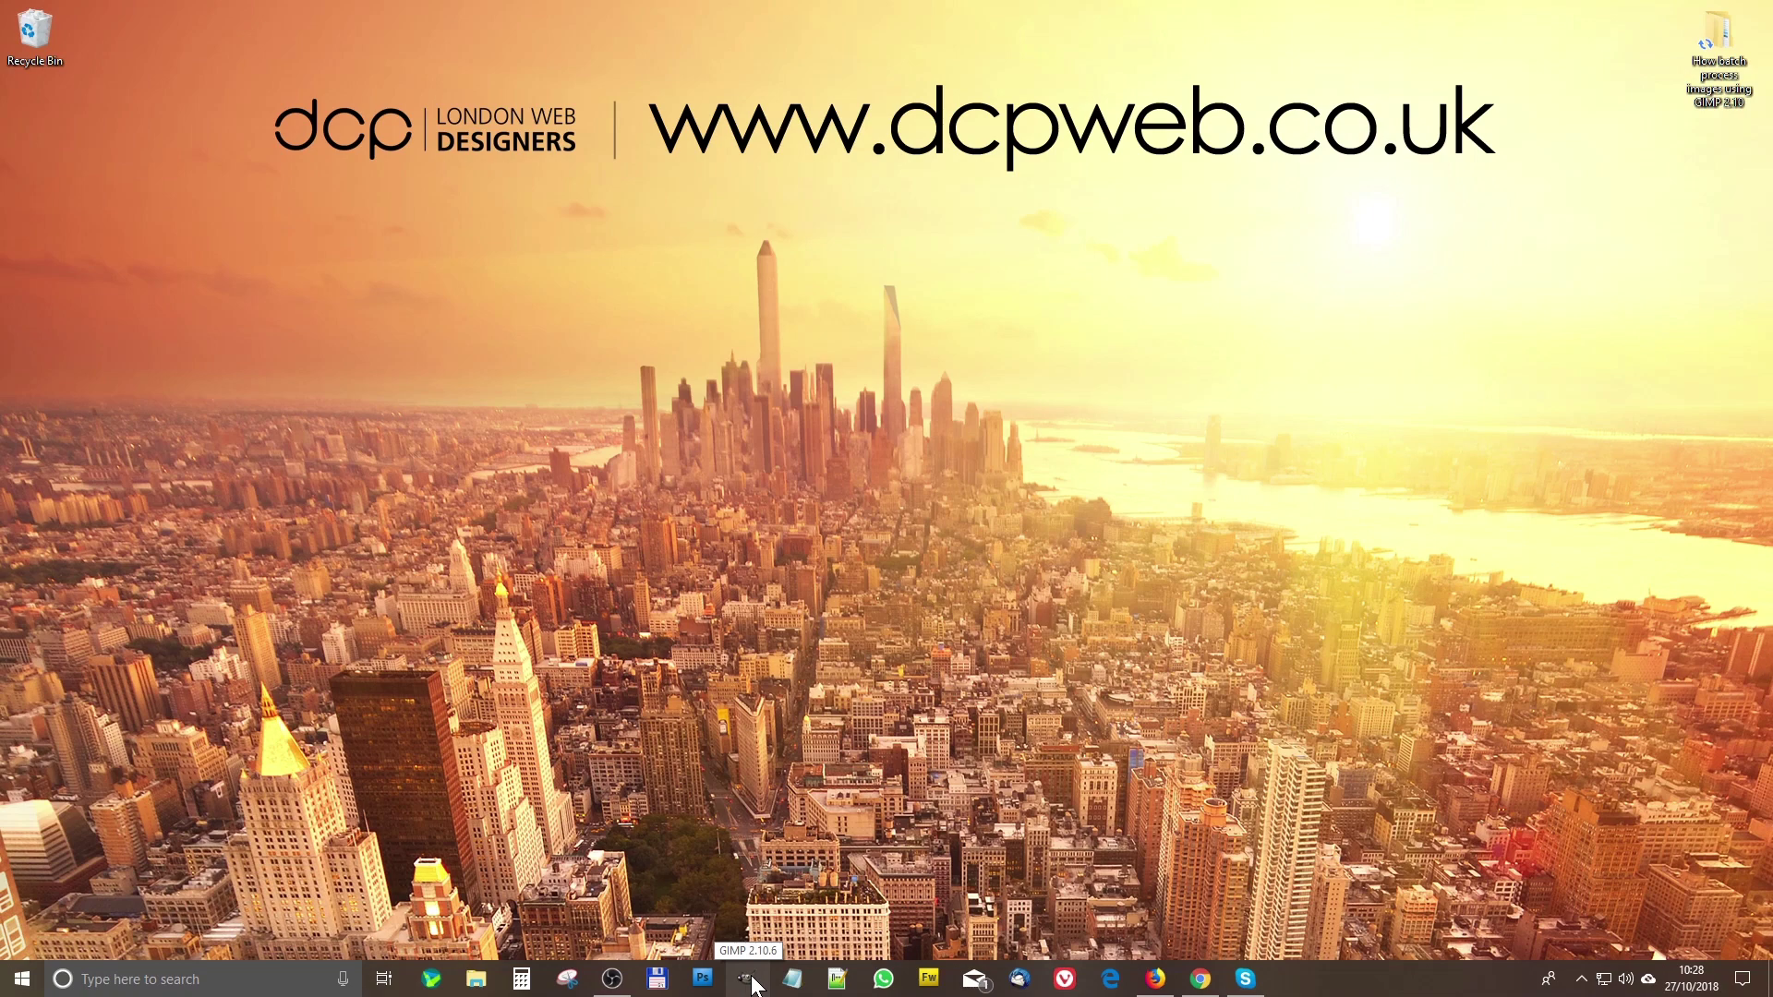
Search Google for 'bimp plugin for gimp' and open the BIMP project page on alessandrofrancesconi.it.
left_click(1203, 981)
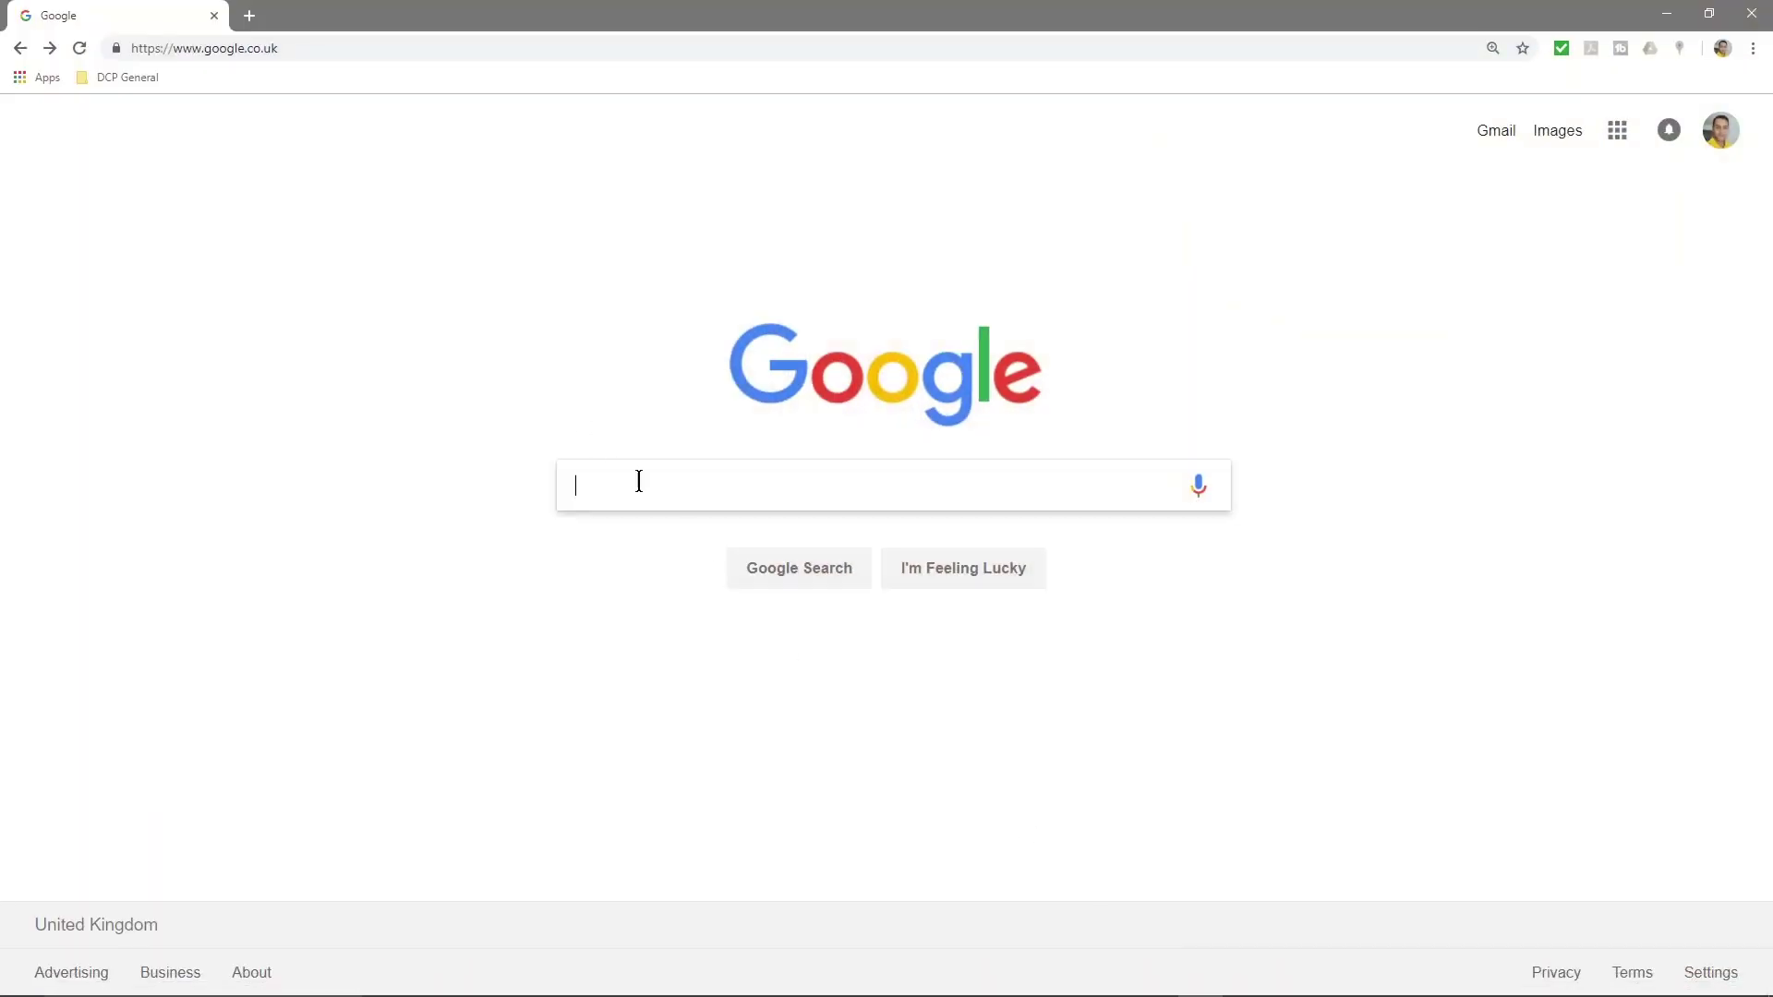
type("bimp")
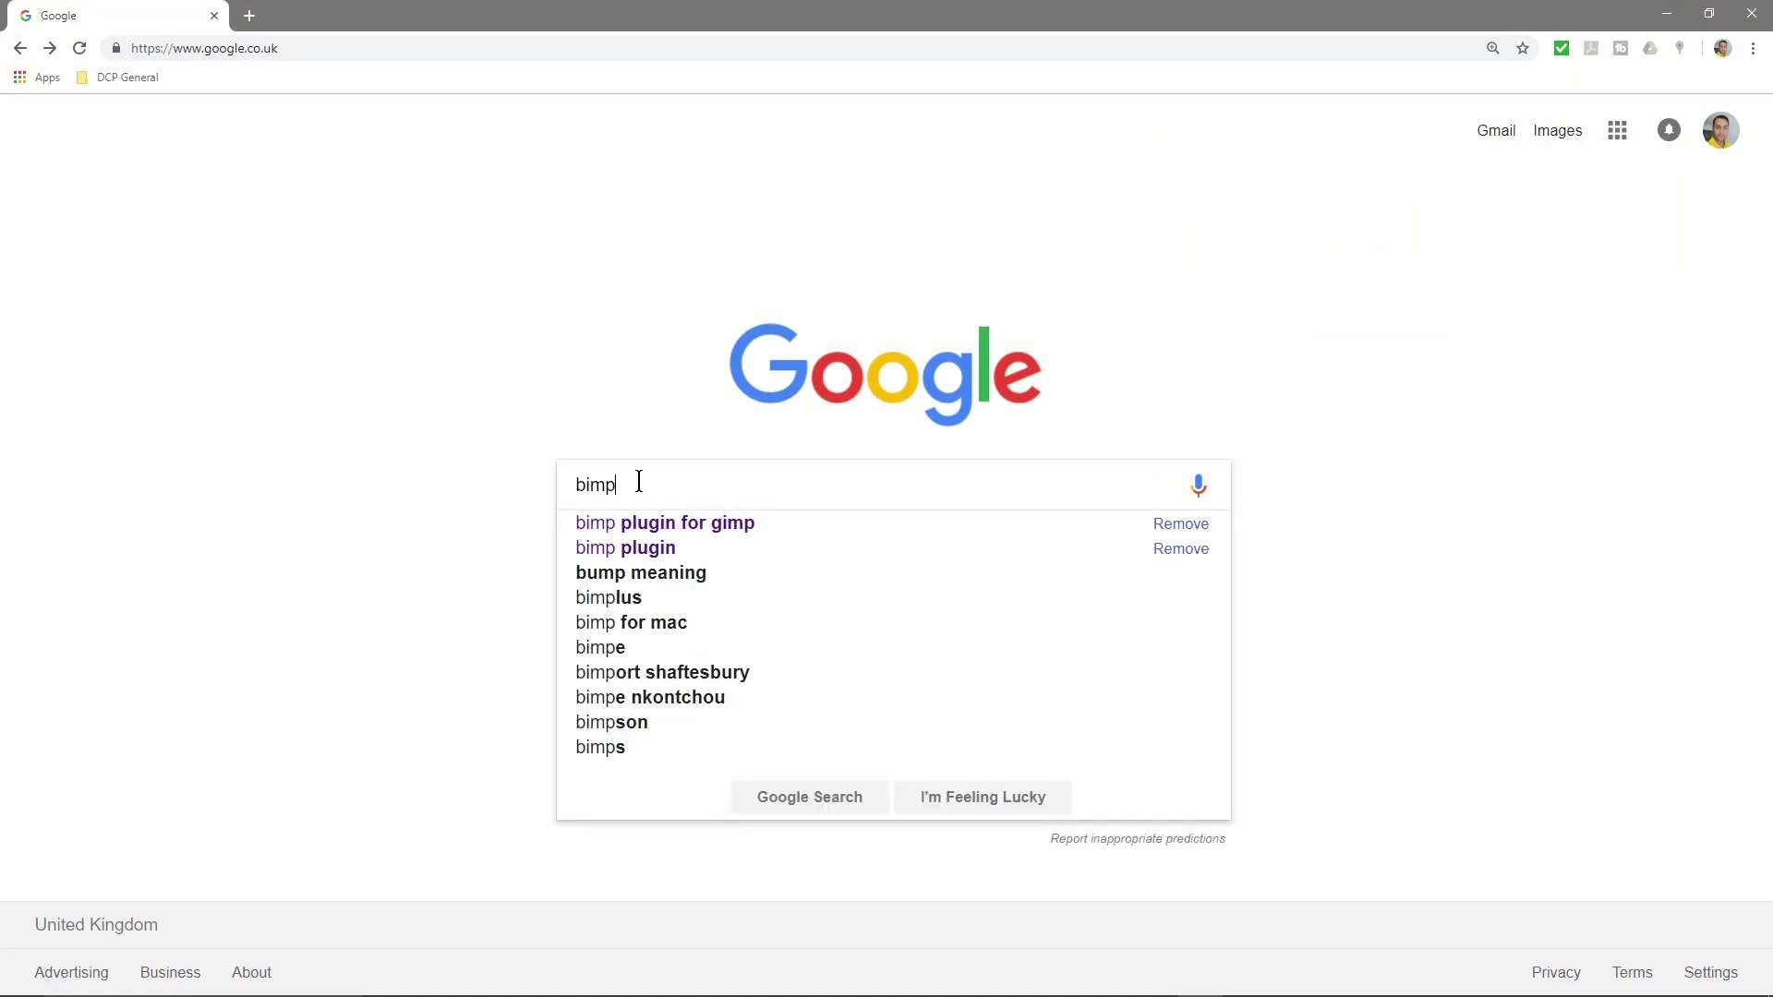
key("Down")
key("Return")
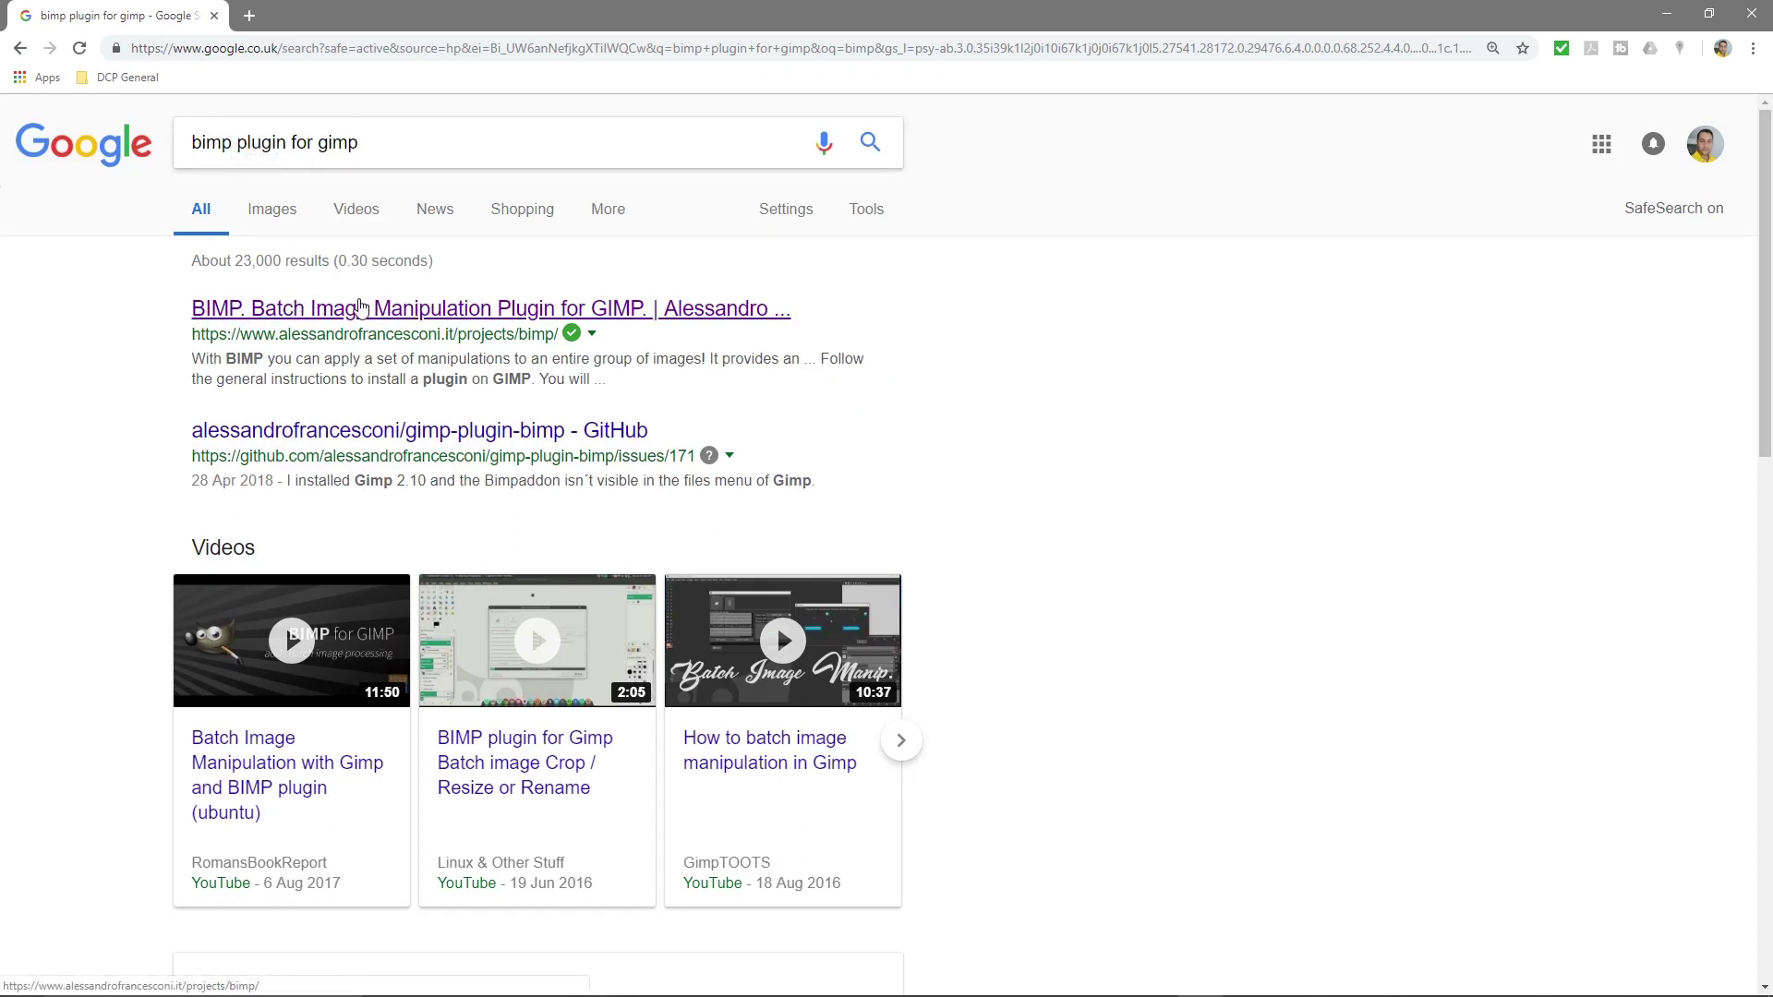
left_click(360, 308)
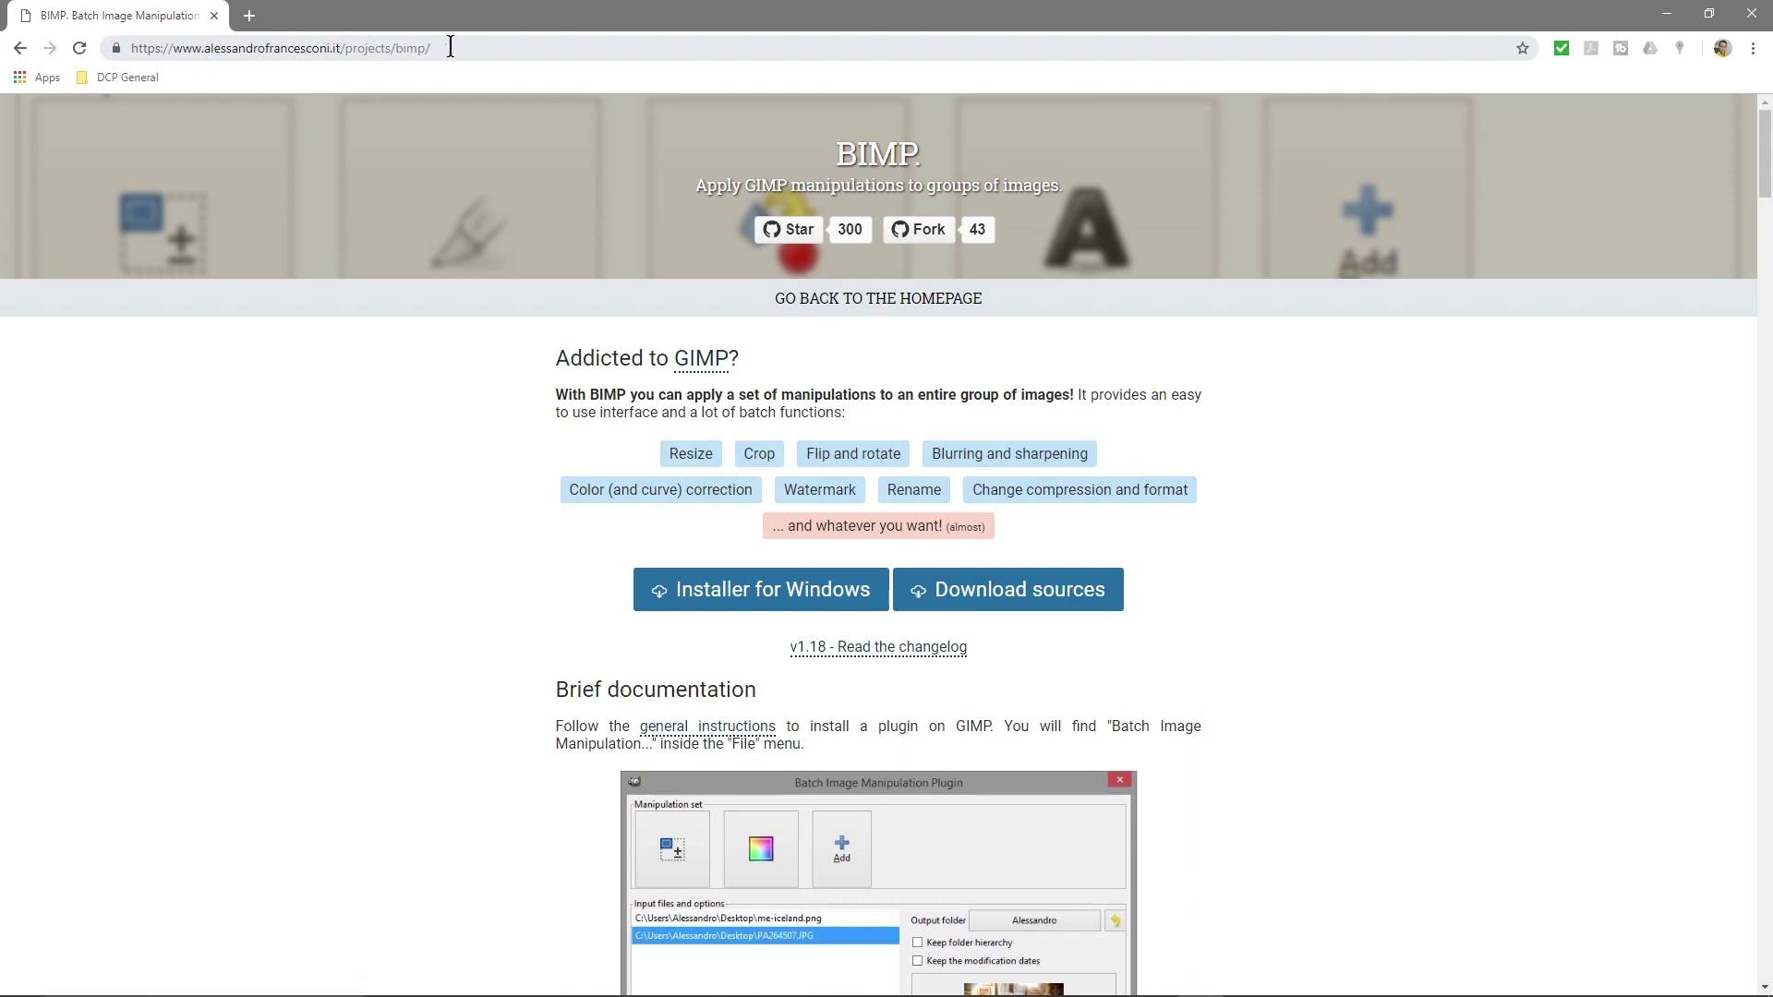
Download the BIMP Installer for Windows and run it through licence acceptance to completion.
left_click_drag(449, 47, 111, 51)
left_click(269, 478)
left_click(713, 601)
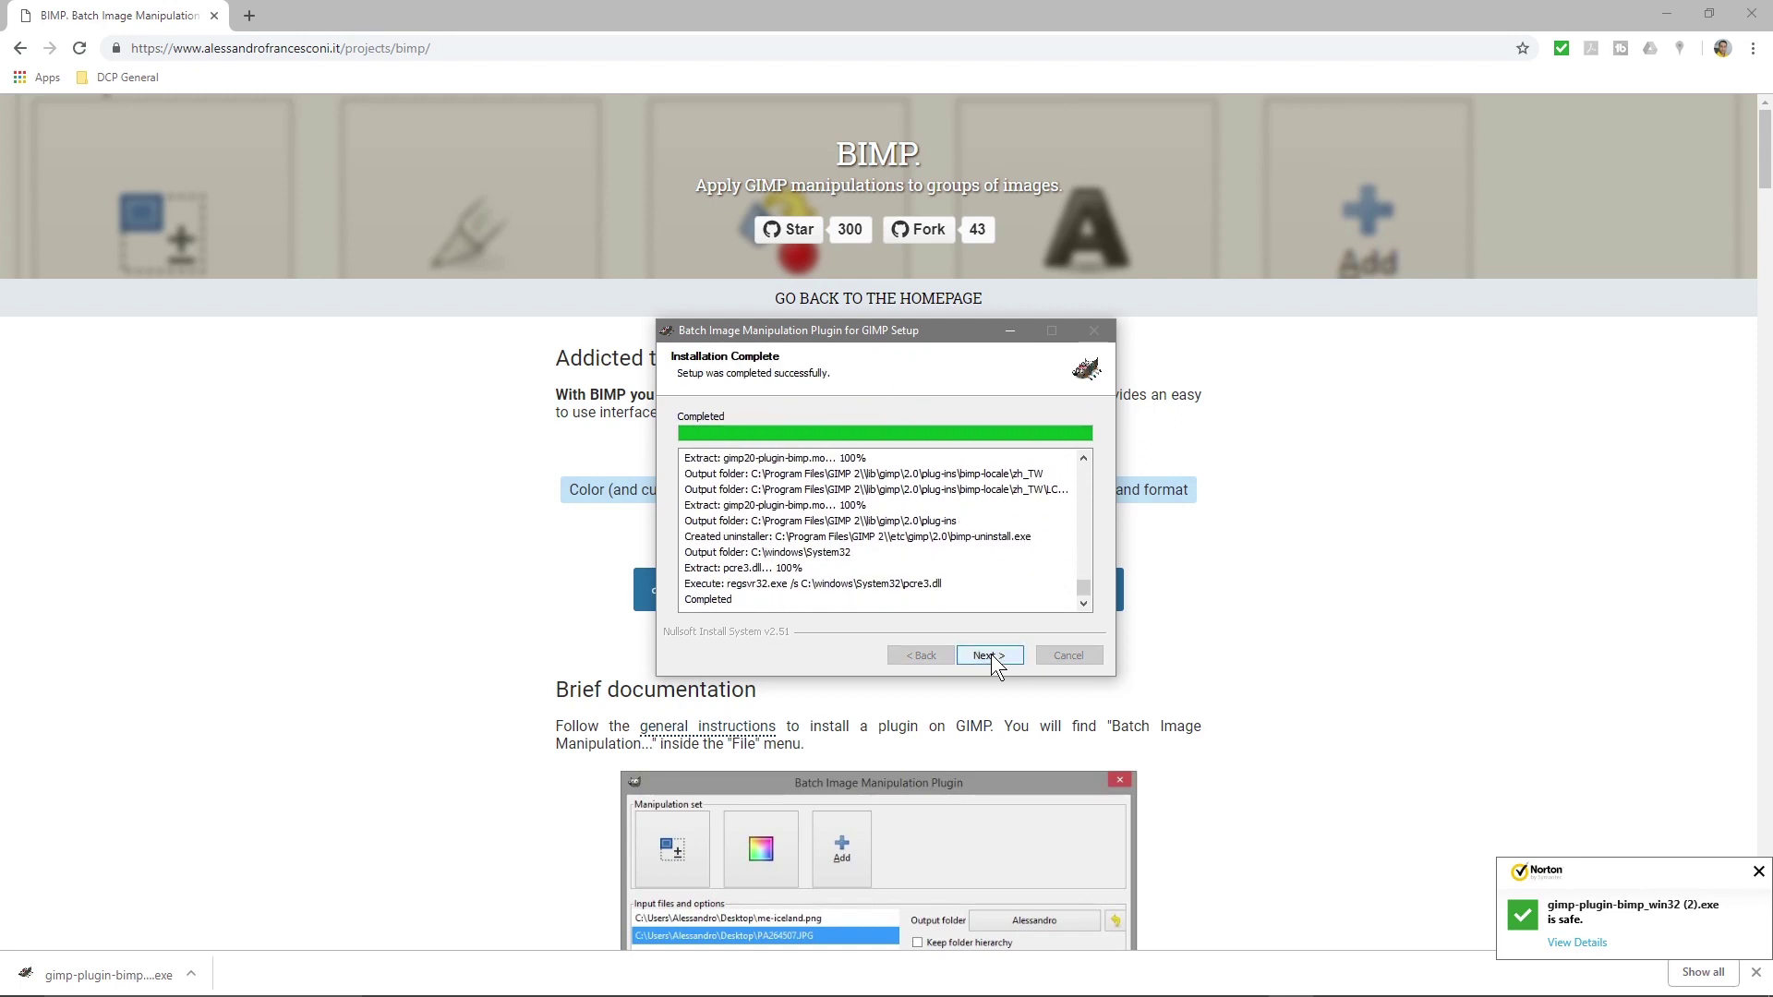
left_click(990, 654)
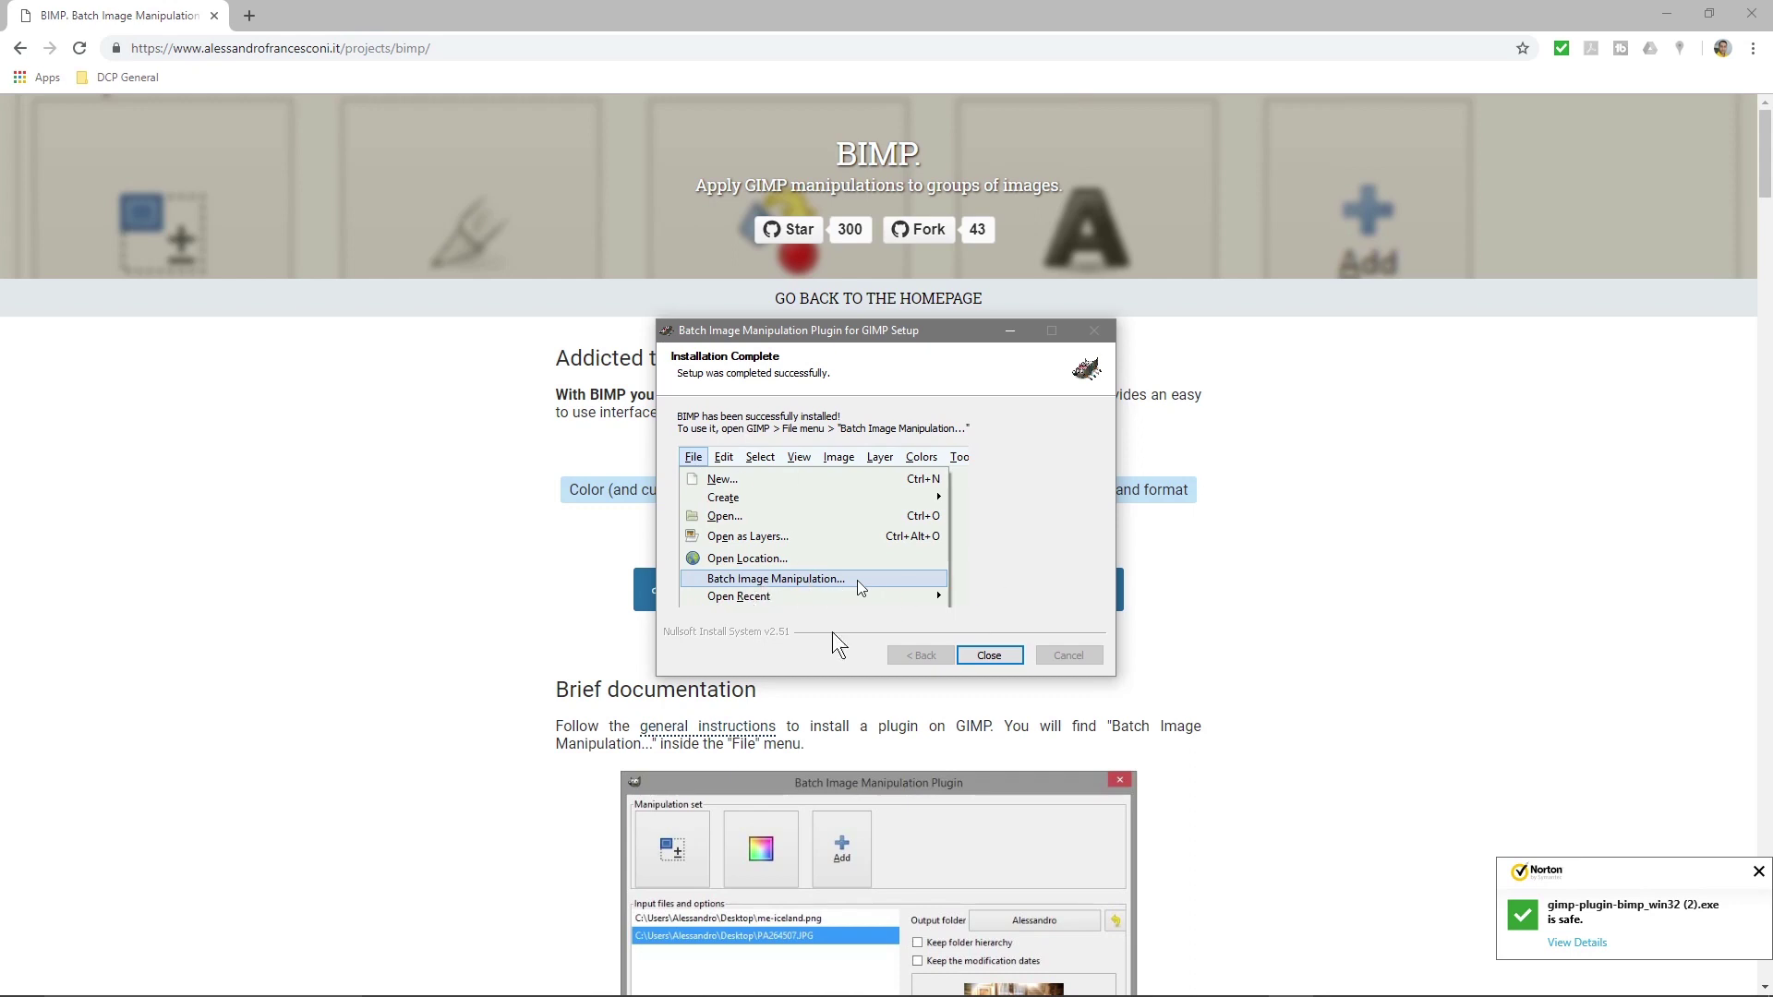
left_click(988, 656)
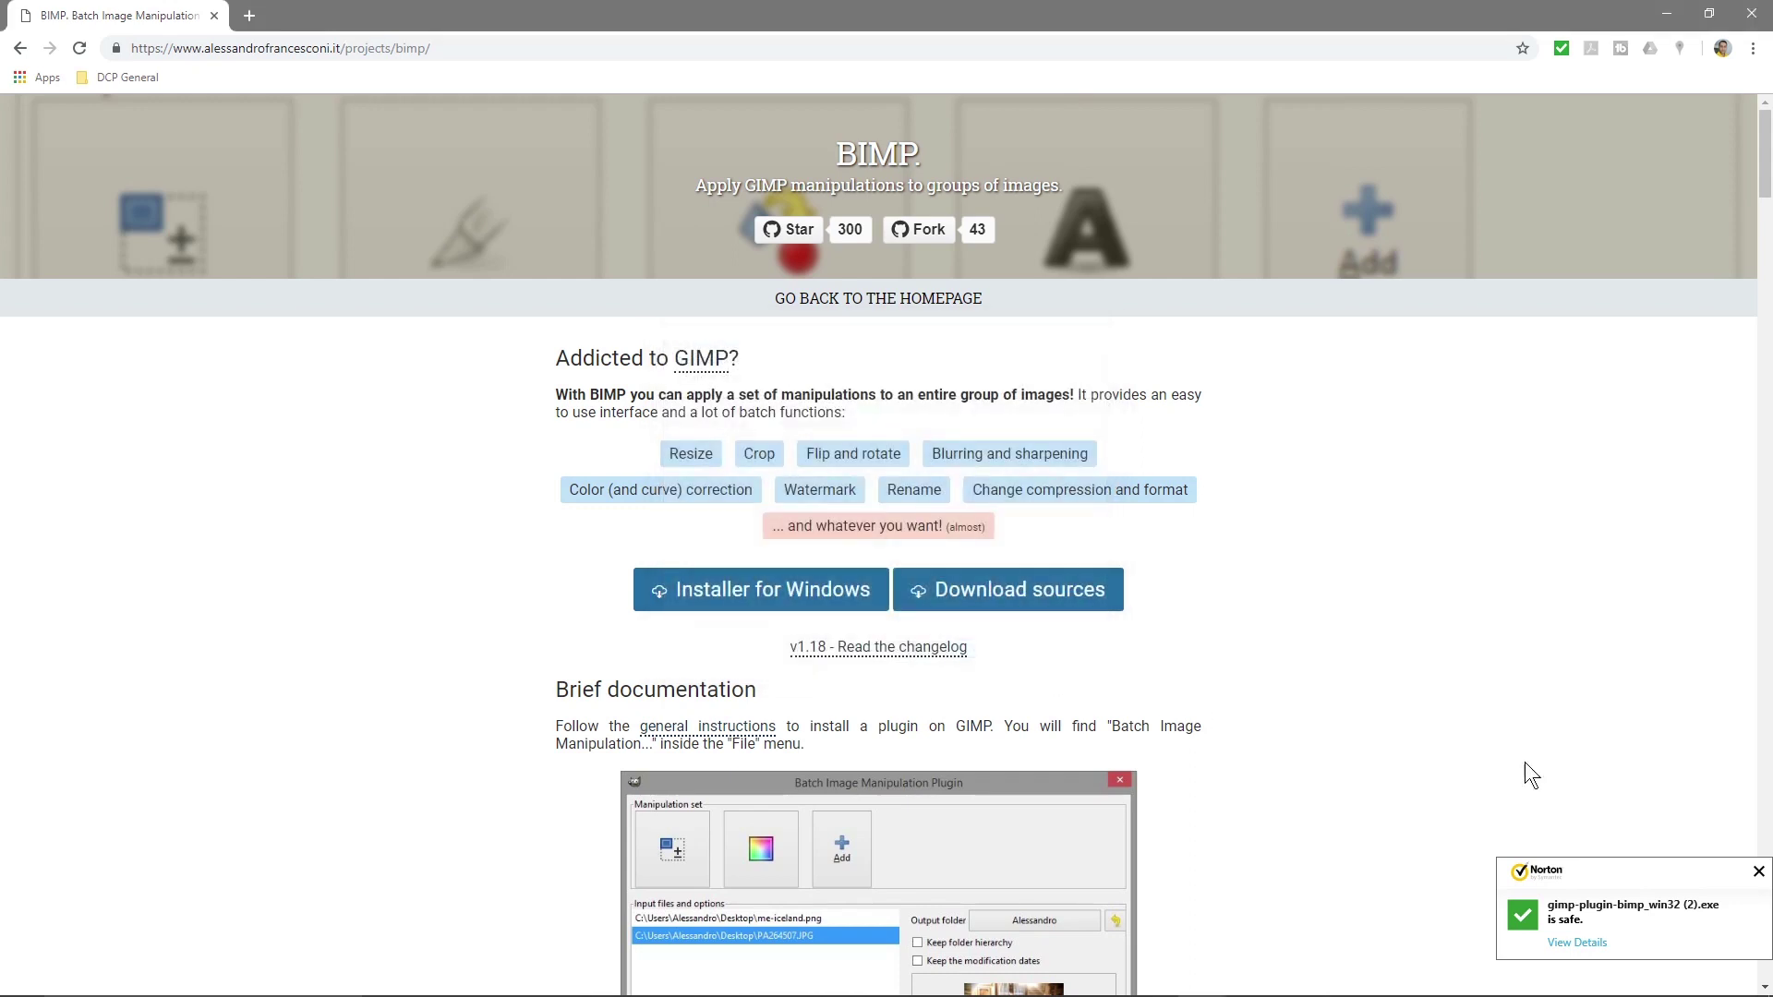
Close Chrome and open the How batch process images using GIMP 2.10 desktop folder.
left_click(1753, 15)
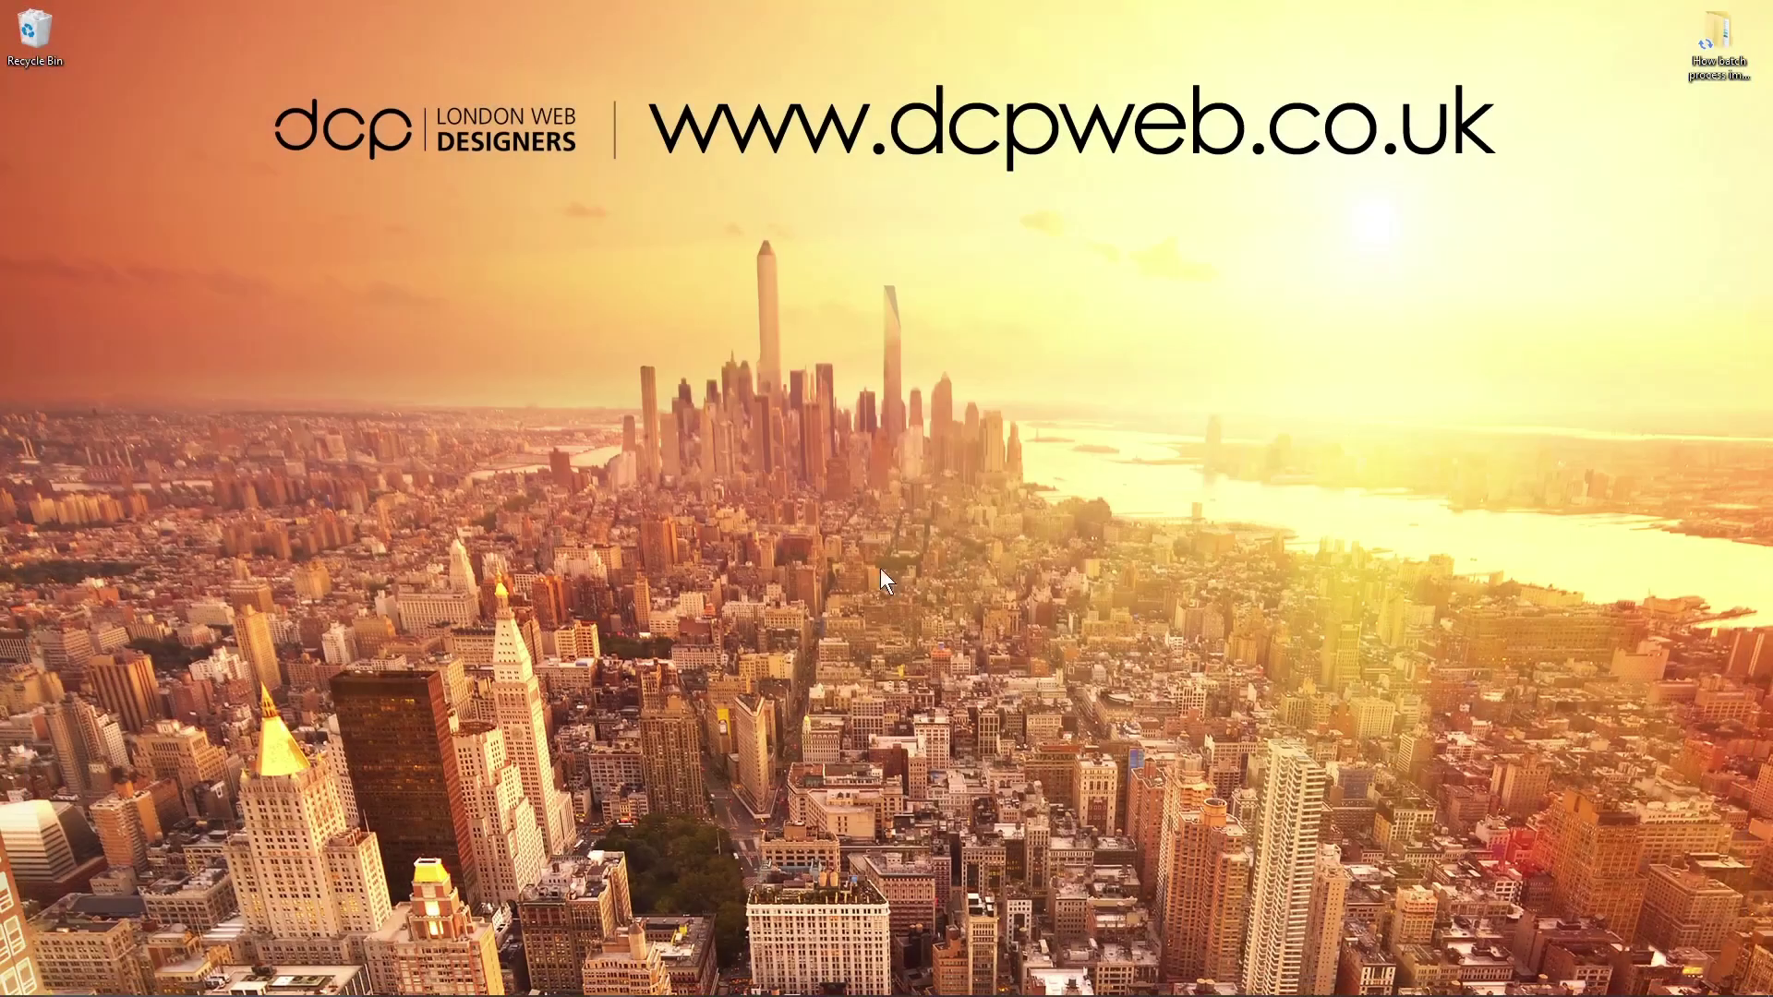
double_click(1716, 37)
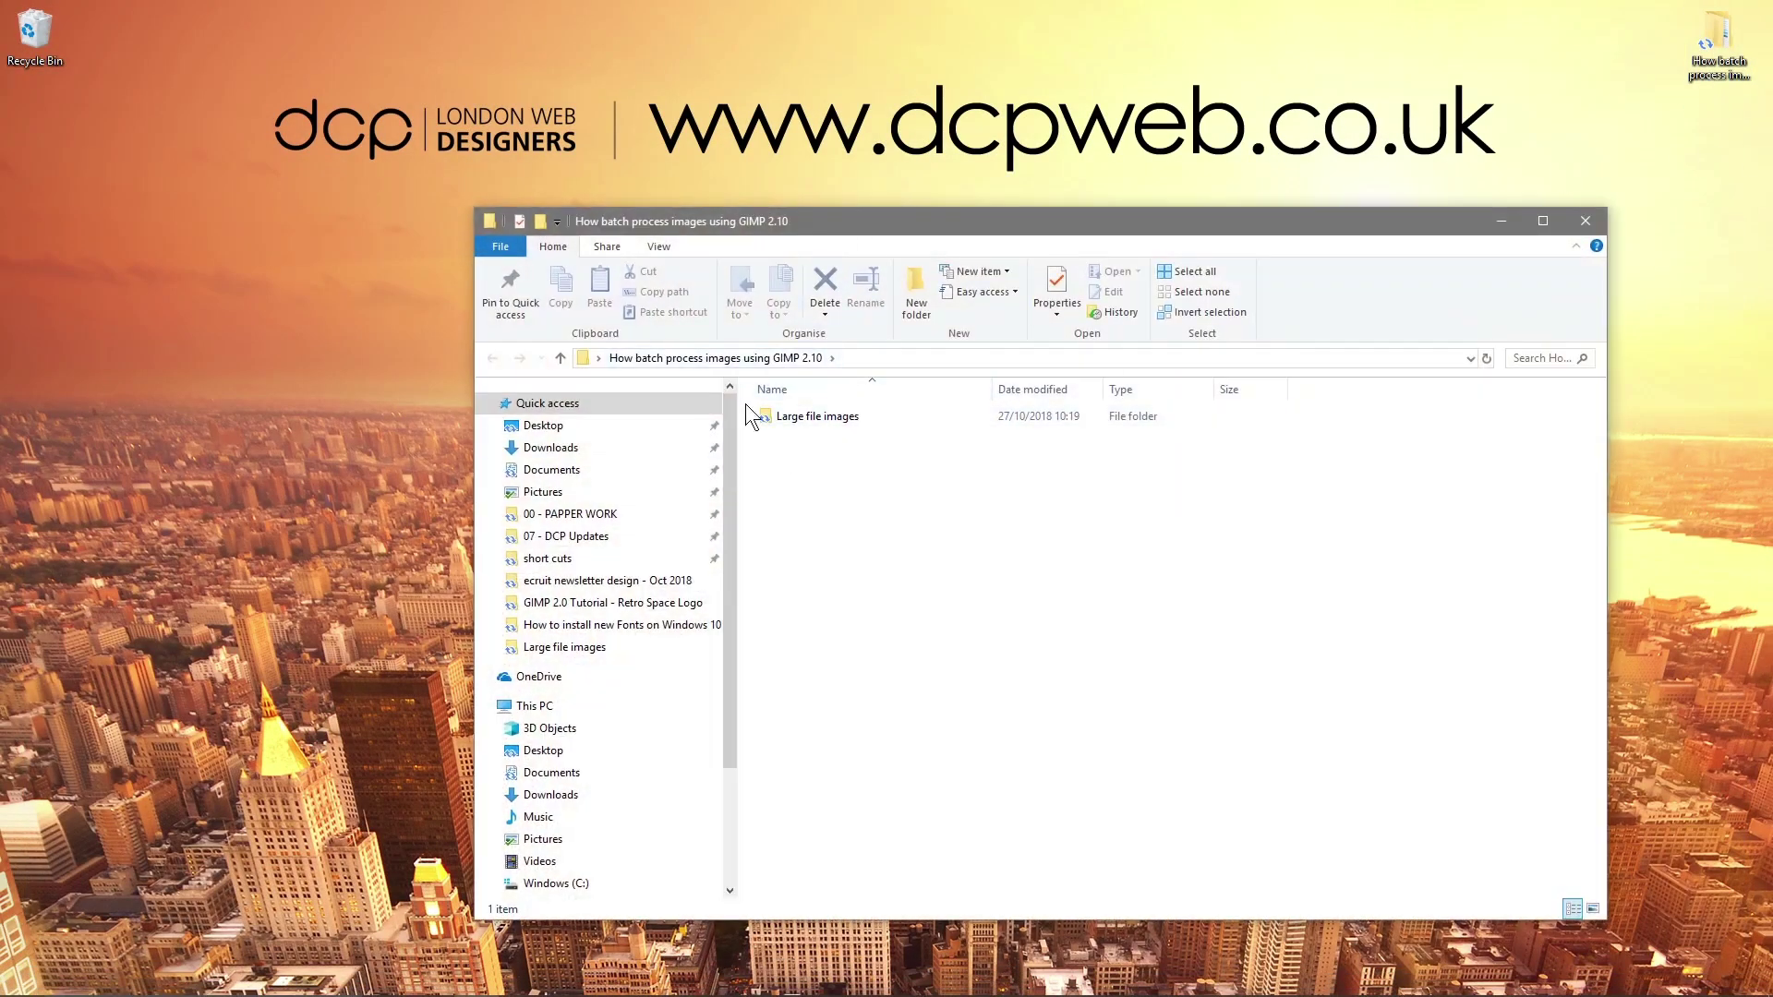
left_click(813, 417)
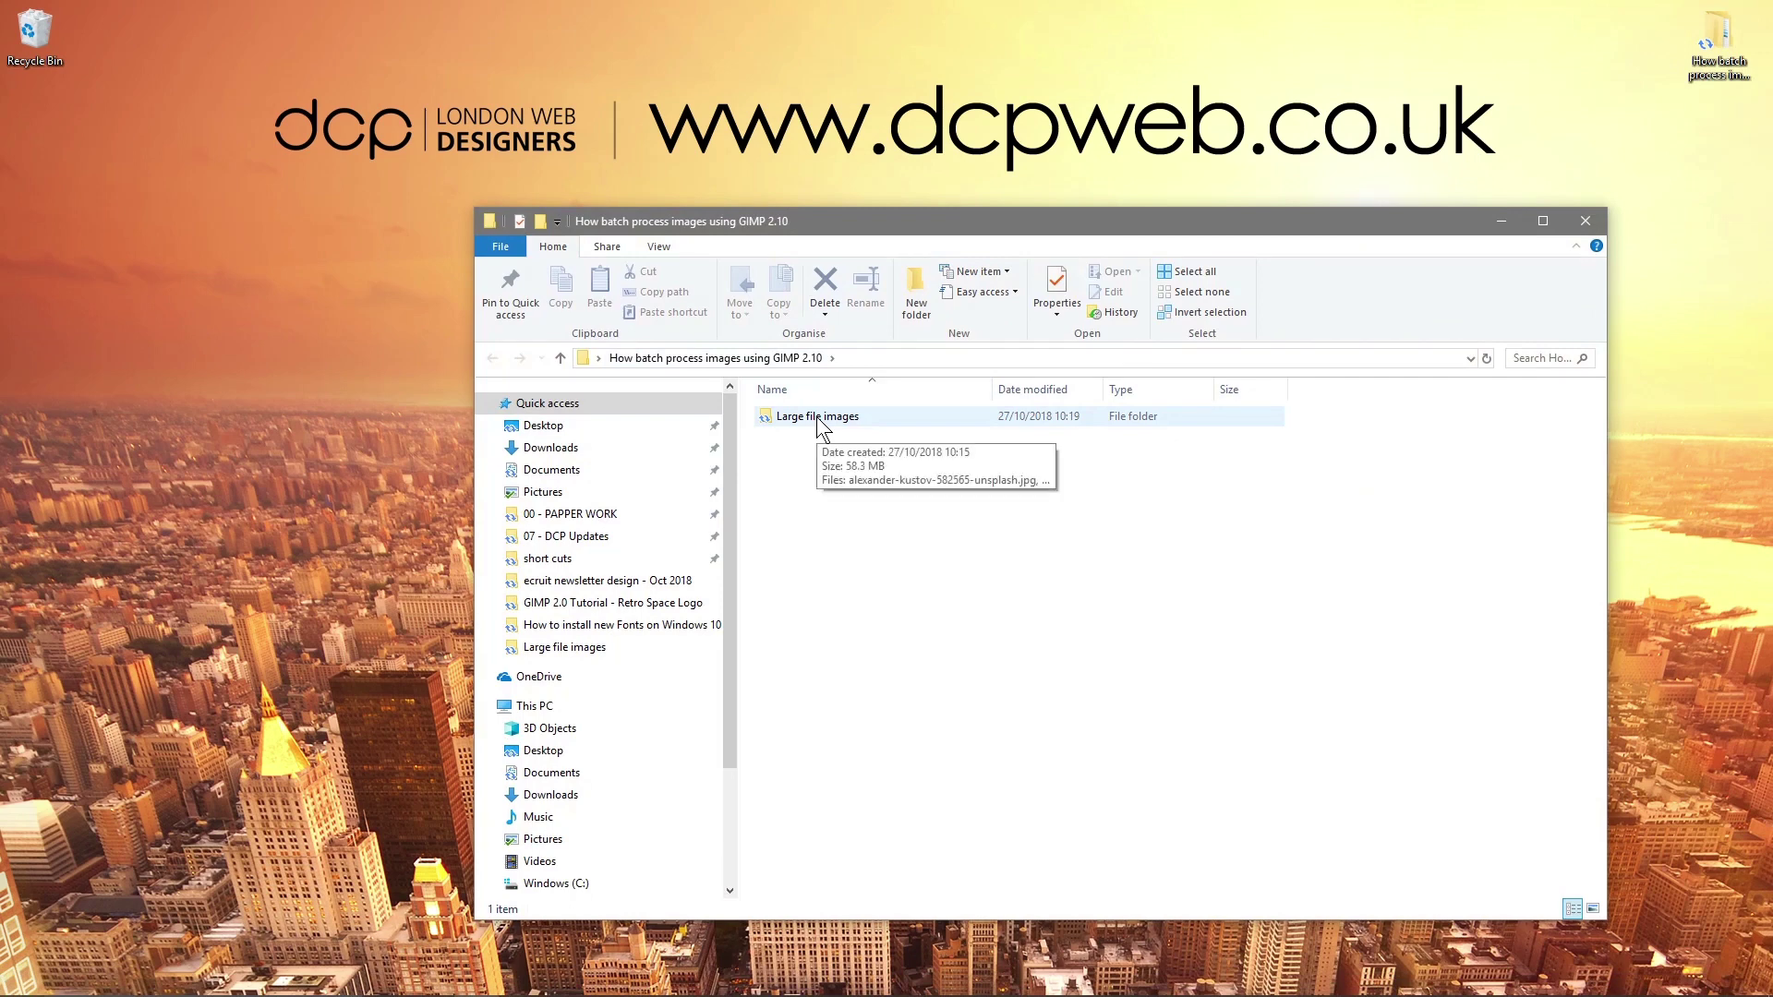
double_click(817, 418)
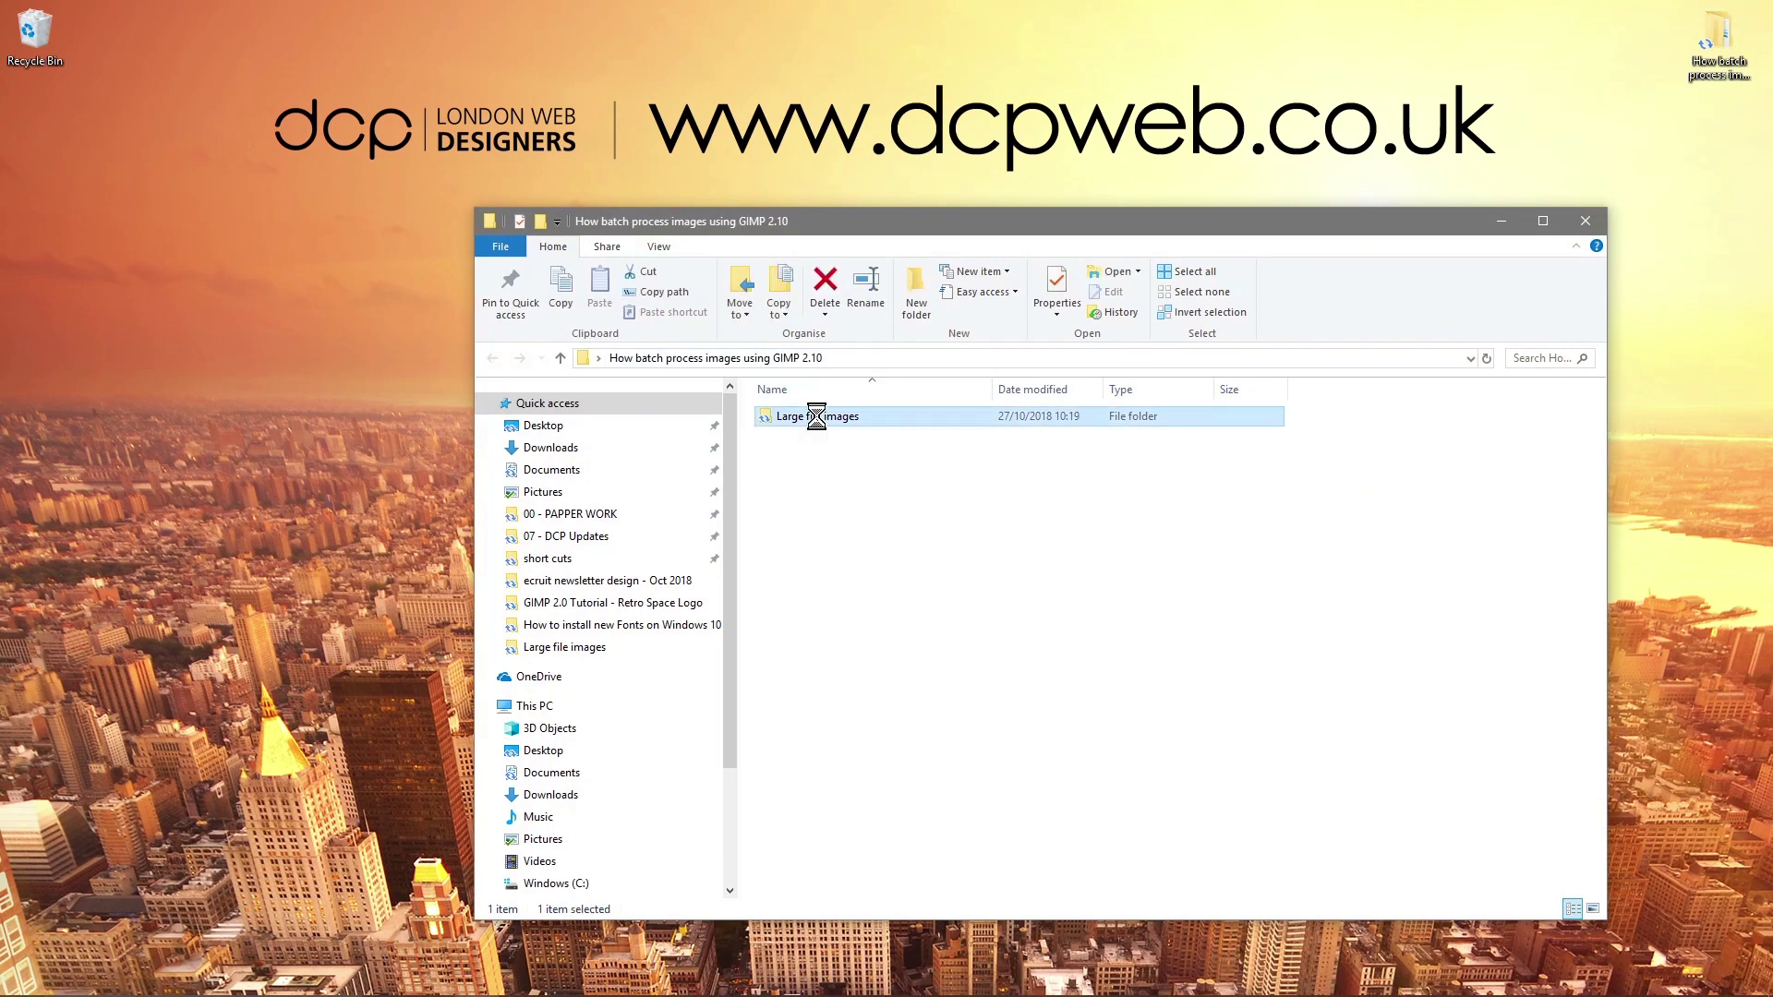
Check Large file images properties showing 18 files at 58.3 MB, then open the folder.
right_click(817, 416)
left_click(857, 985)
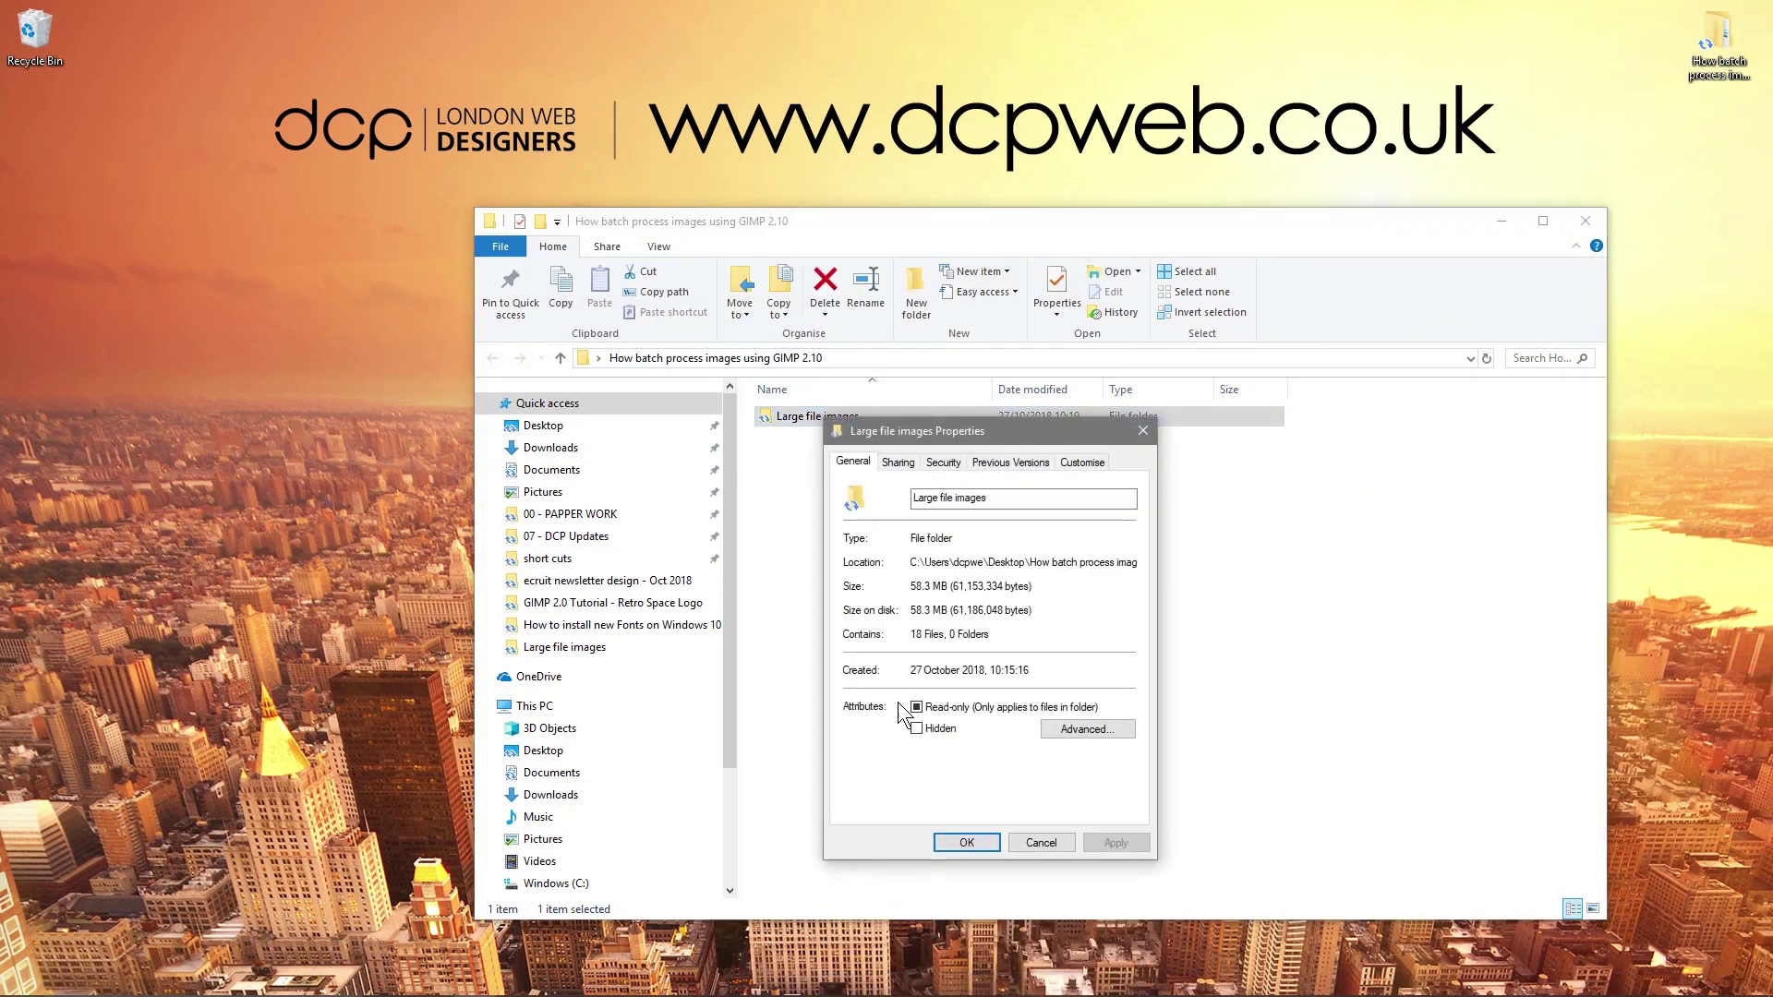
left_click_drag(916, 586, 972, 587)
left_click(1145, 430)
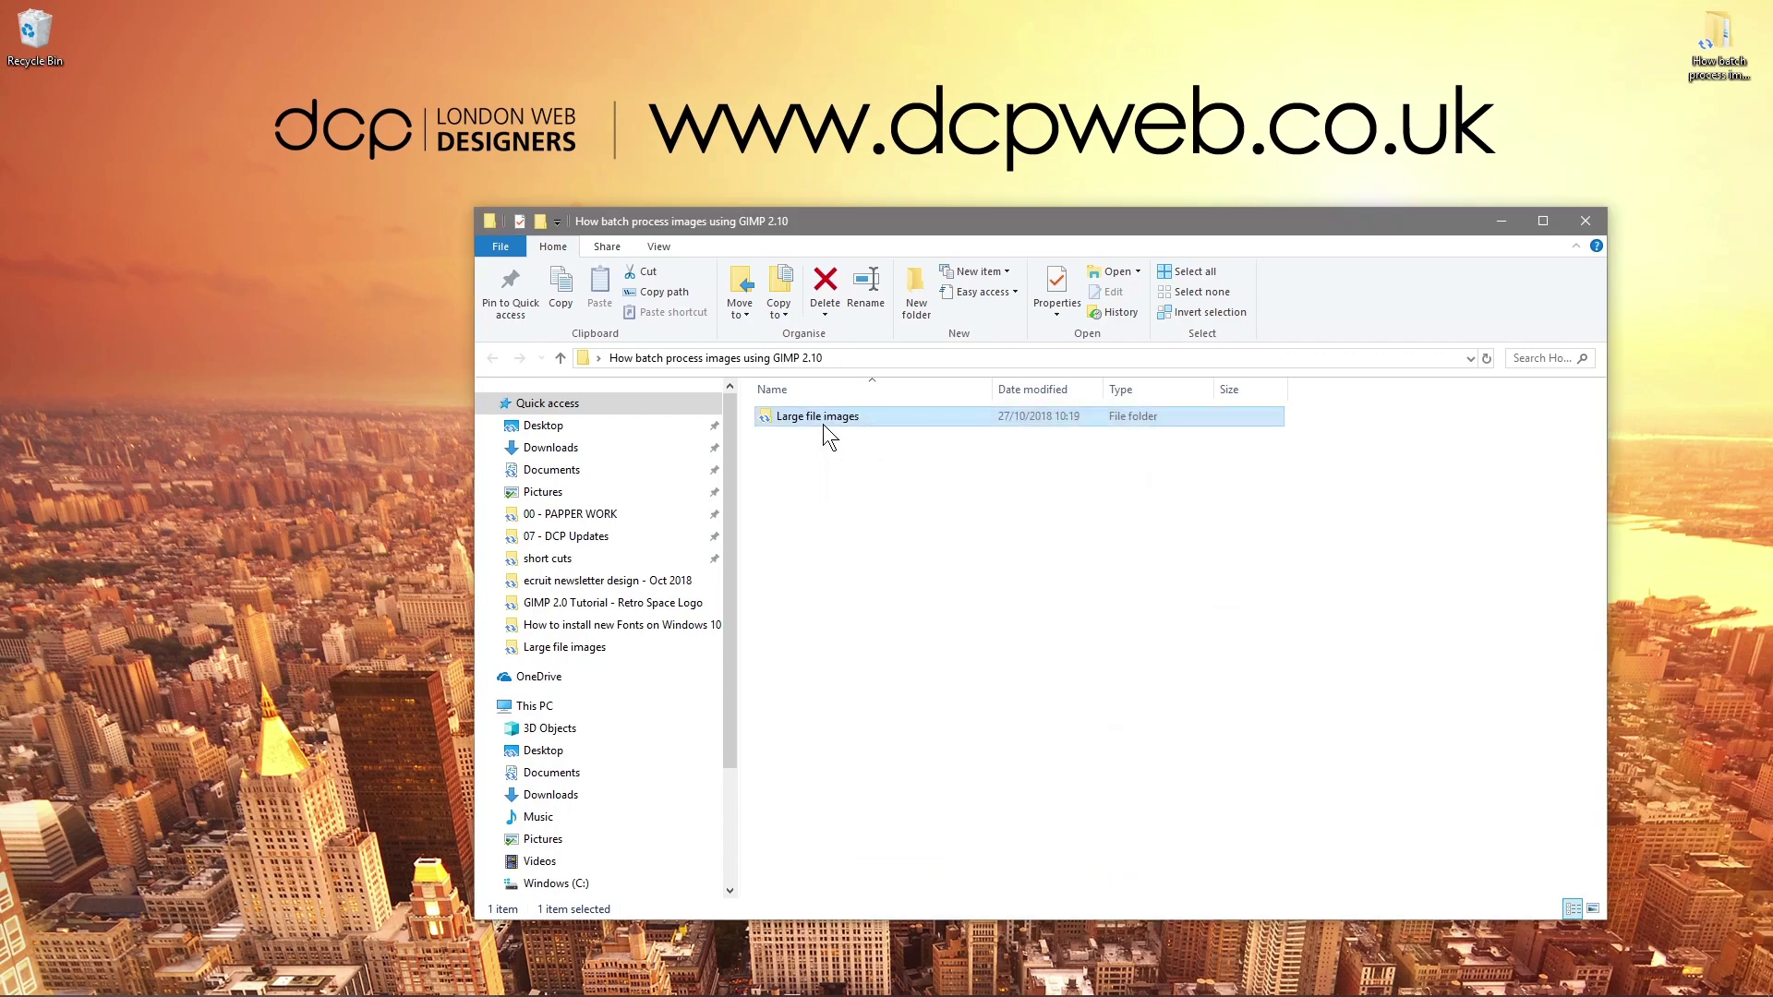
double_click(823, 423)
Page through every large photo in Photos, close it, and select all 18 image files.
double_click(797, 417)
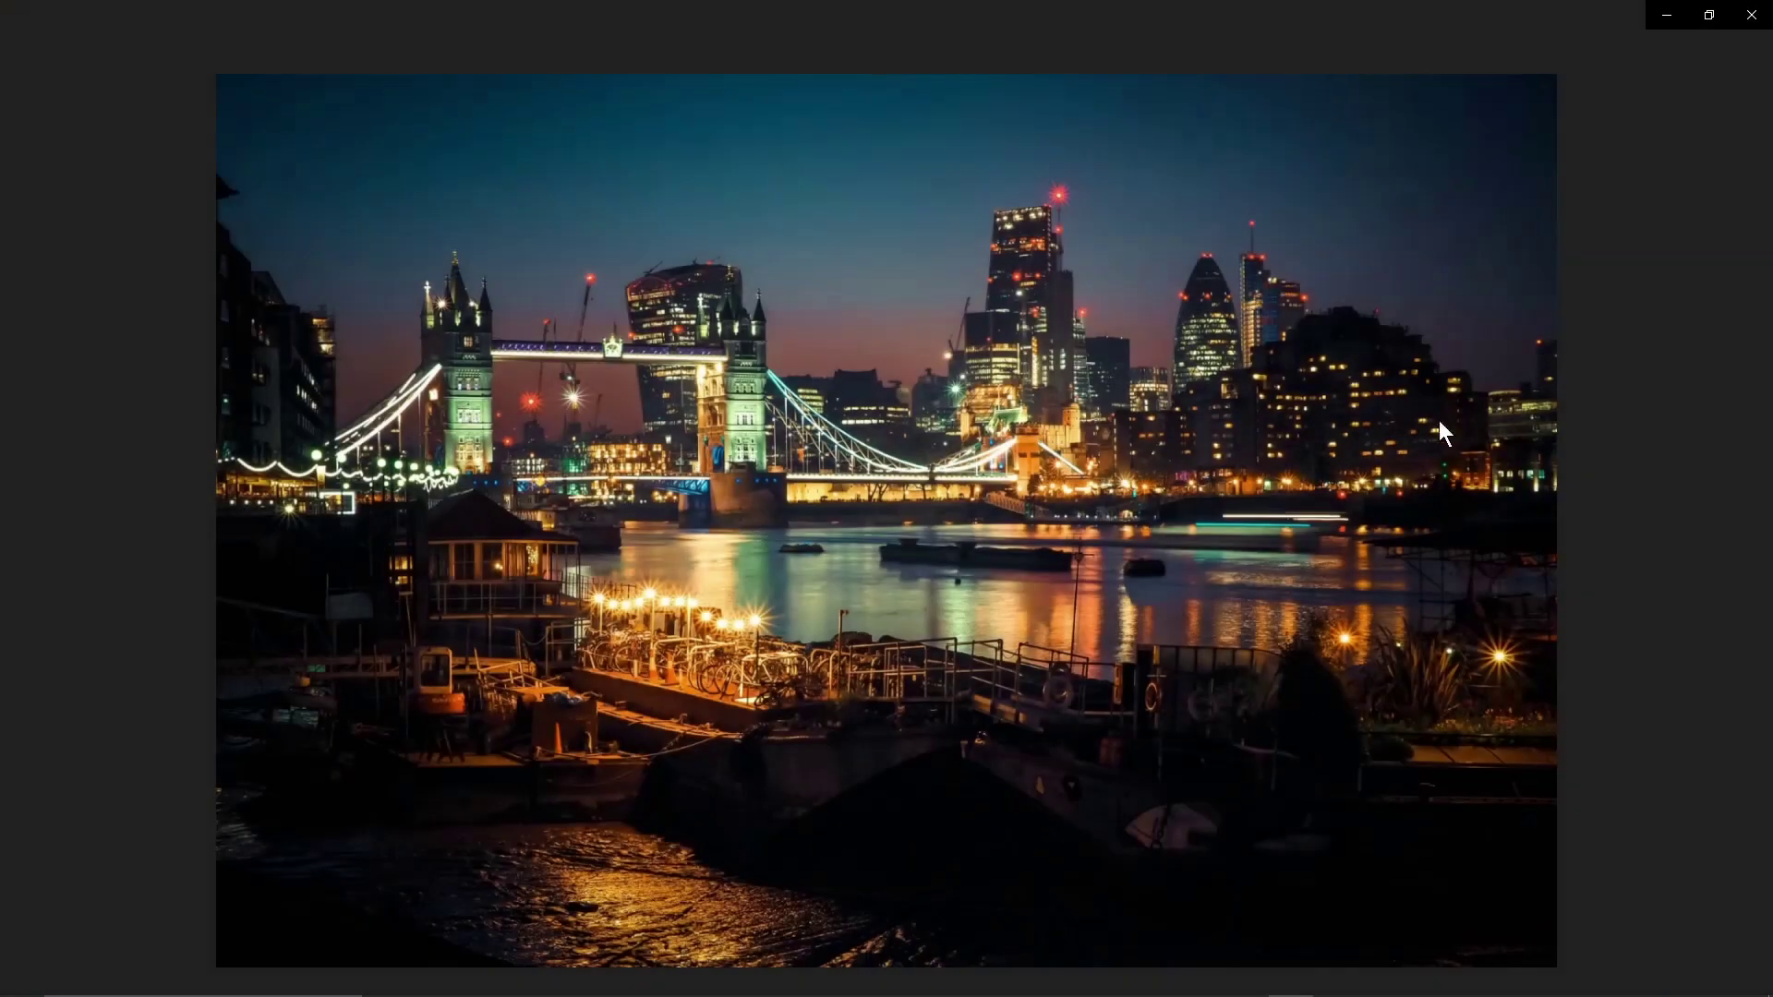
left_click(1724, 520)
left_click(1725, 522)
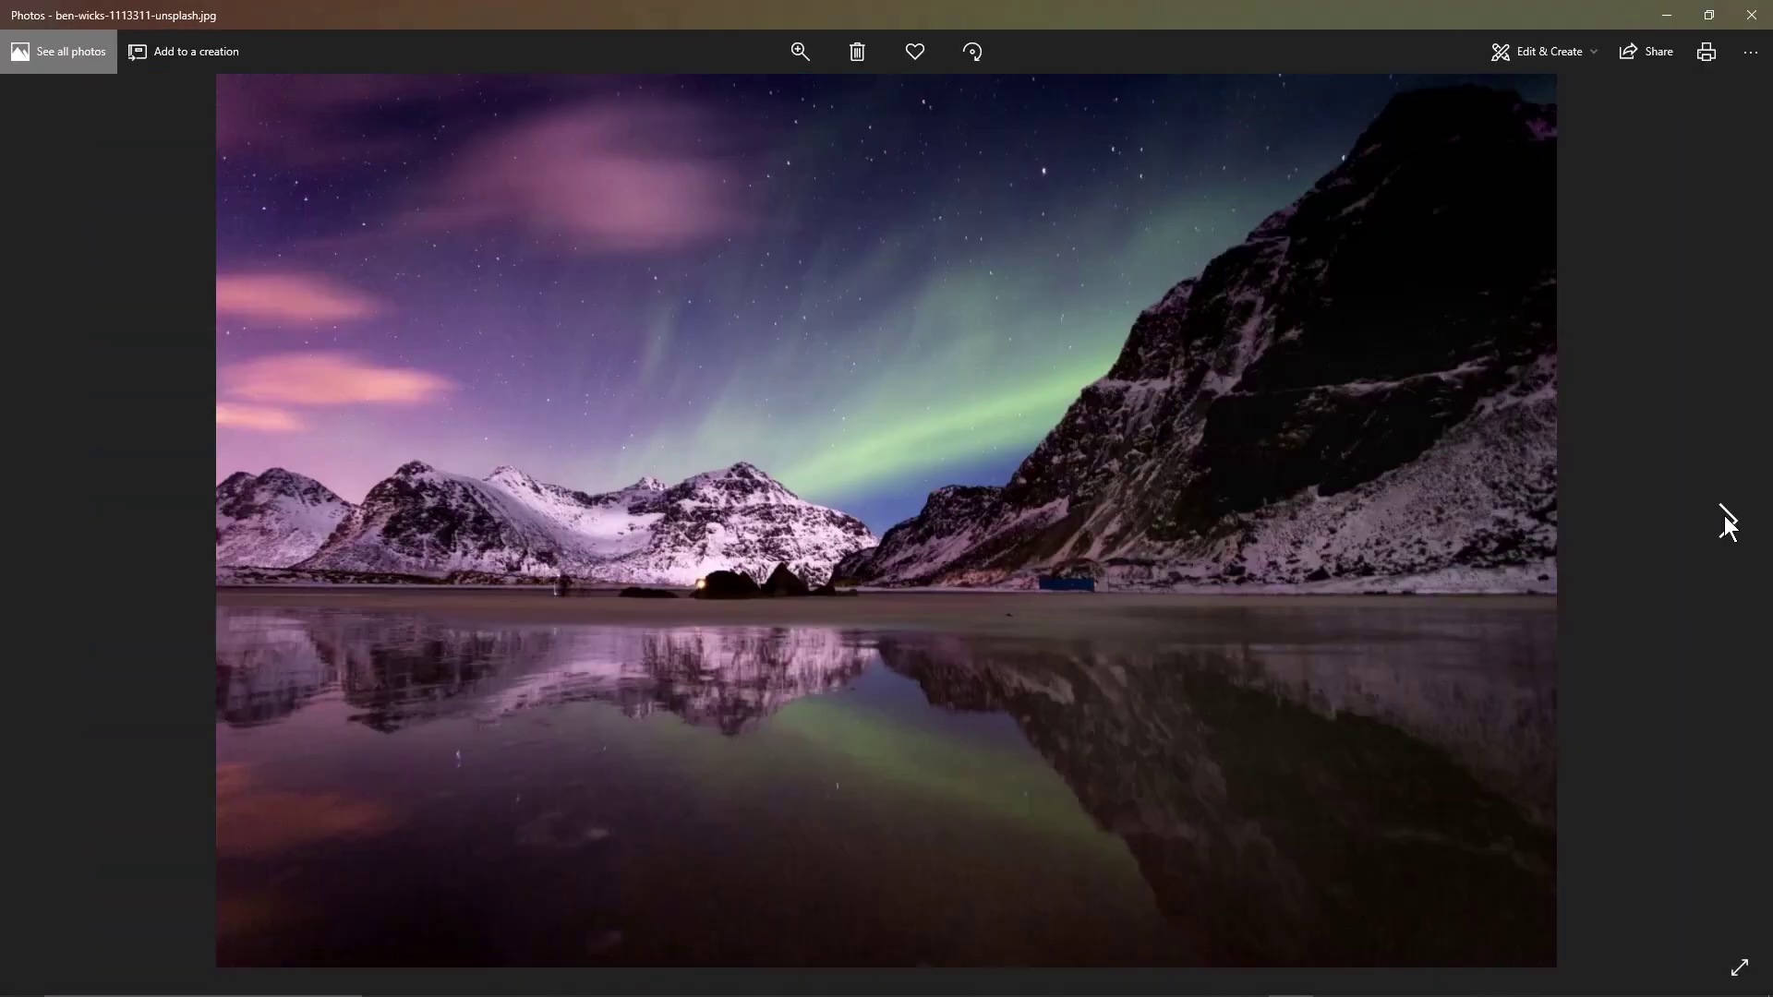
left_click(1727, 523)
left_click(1727, 523)
left_click(1727, 523)
left_click(1727, 523)
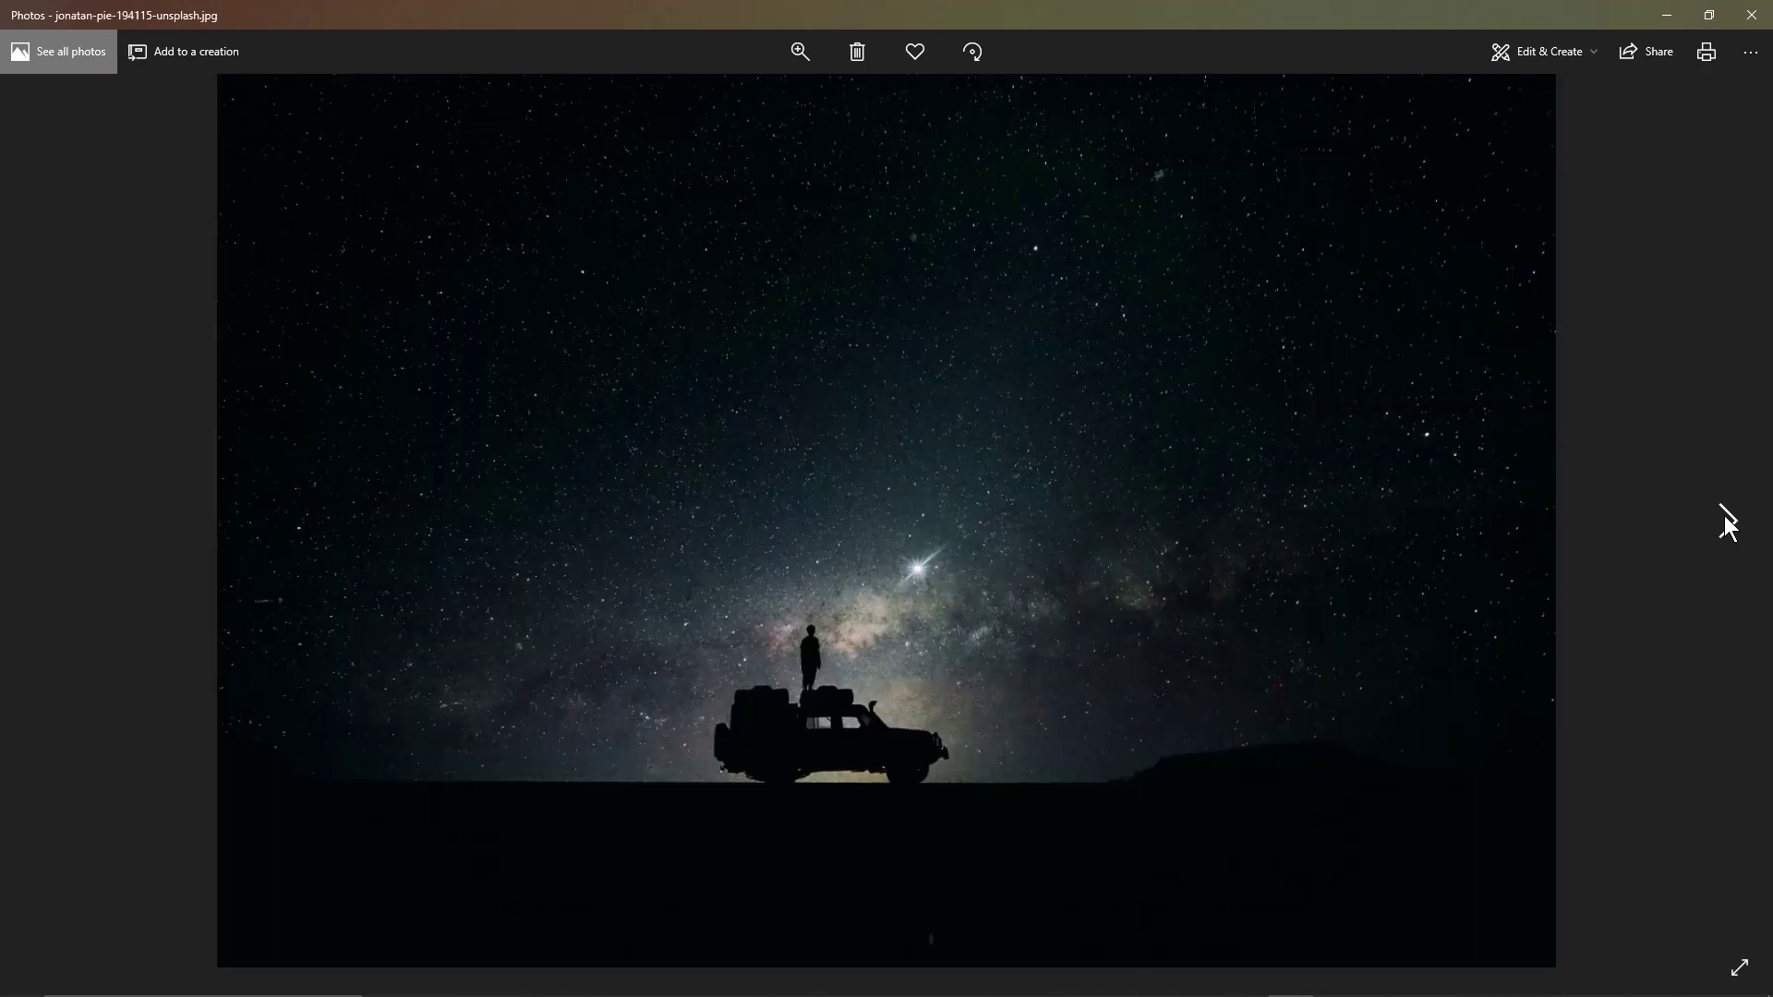
left_click(1727, 521)
left_click(1727, 521)
left_click(1726, 521)
left_click(1727, 521)
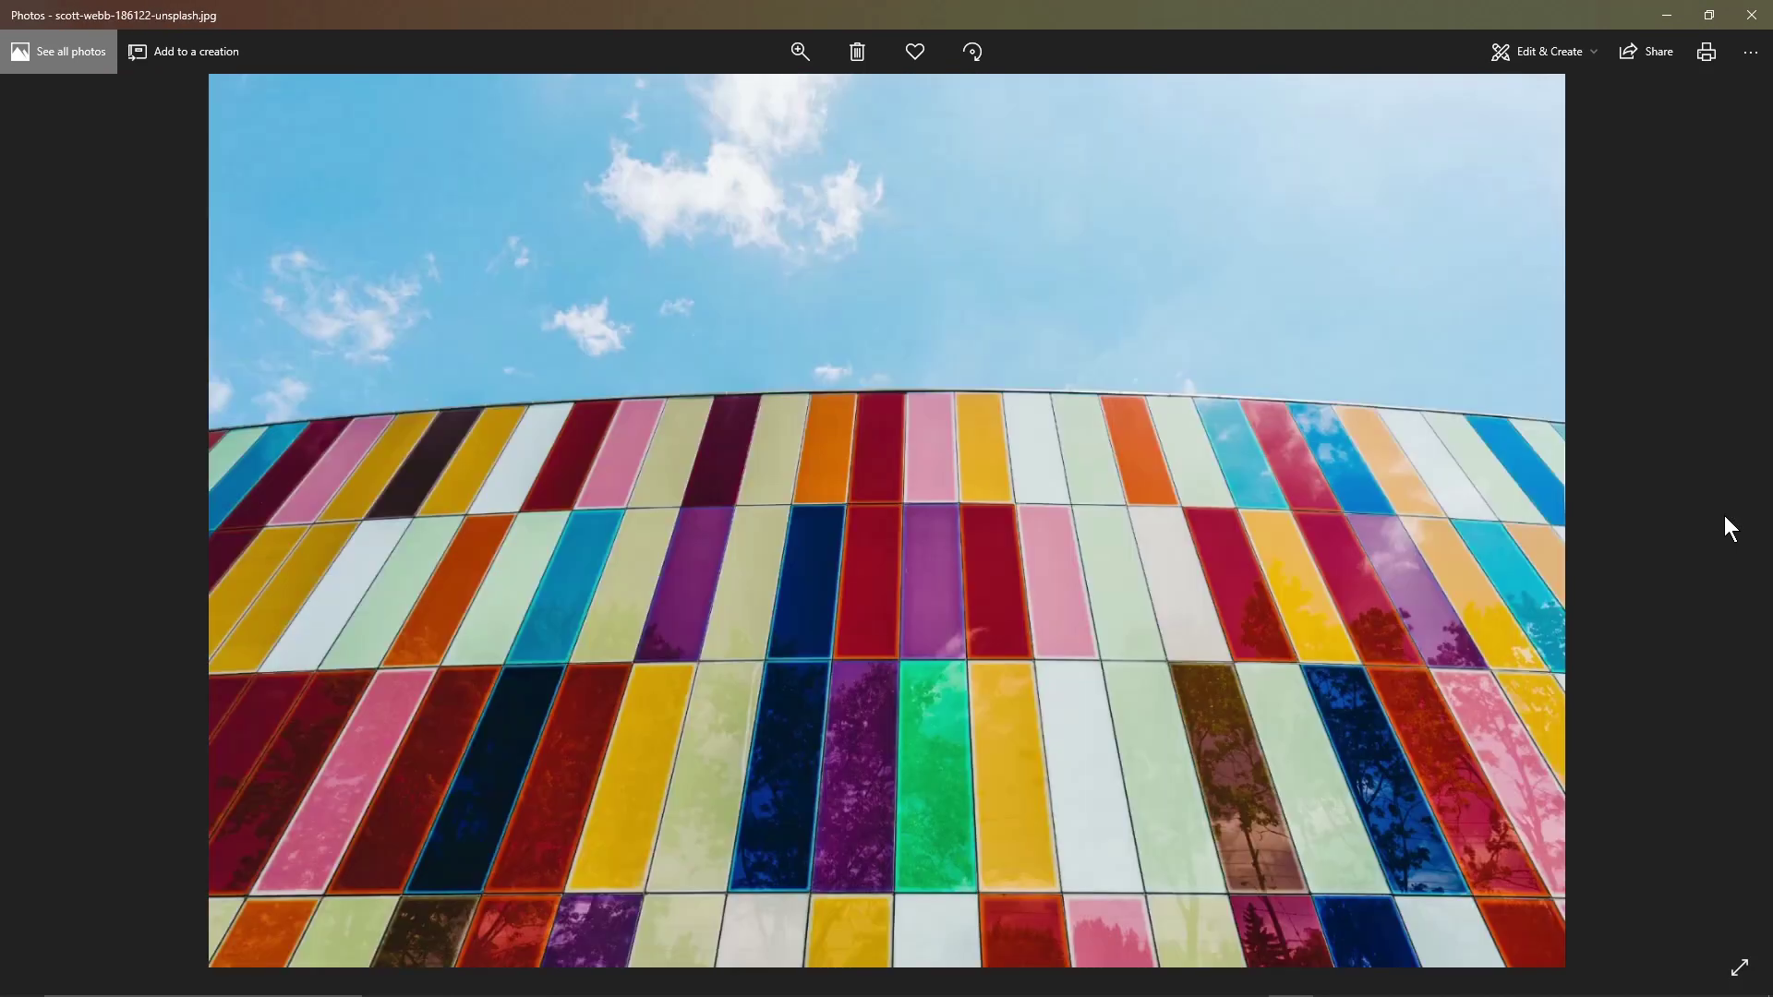
left_click(1752, 15)
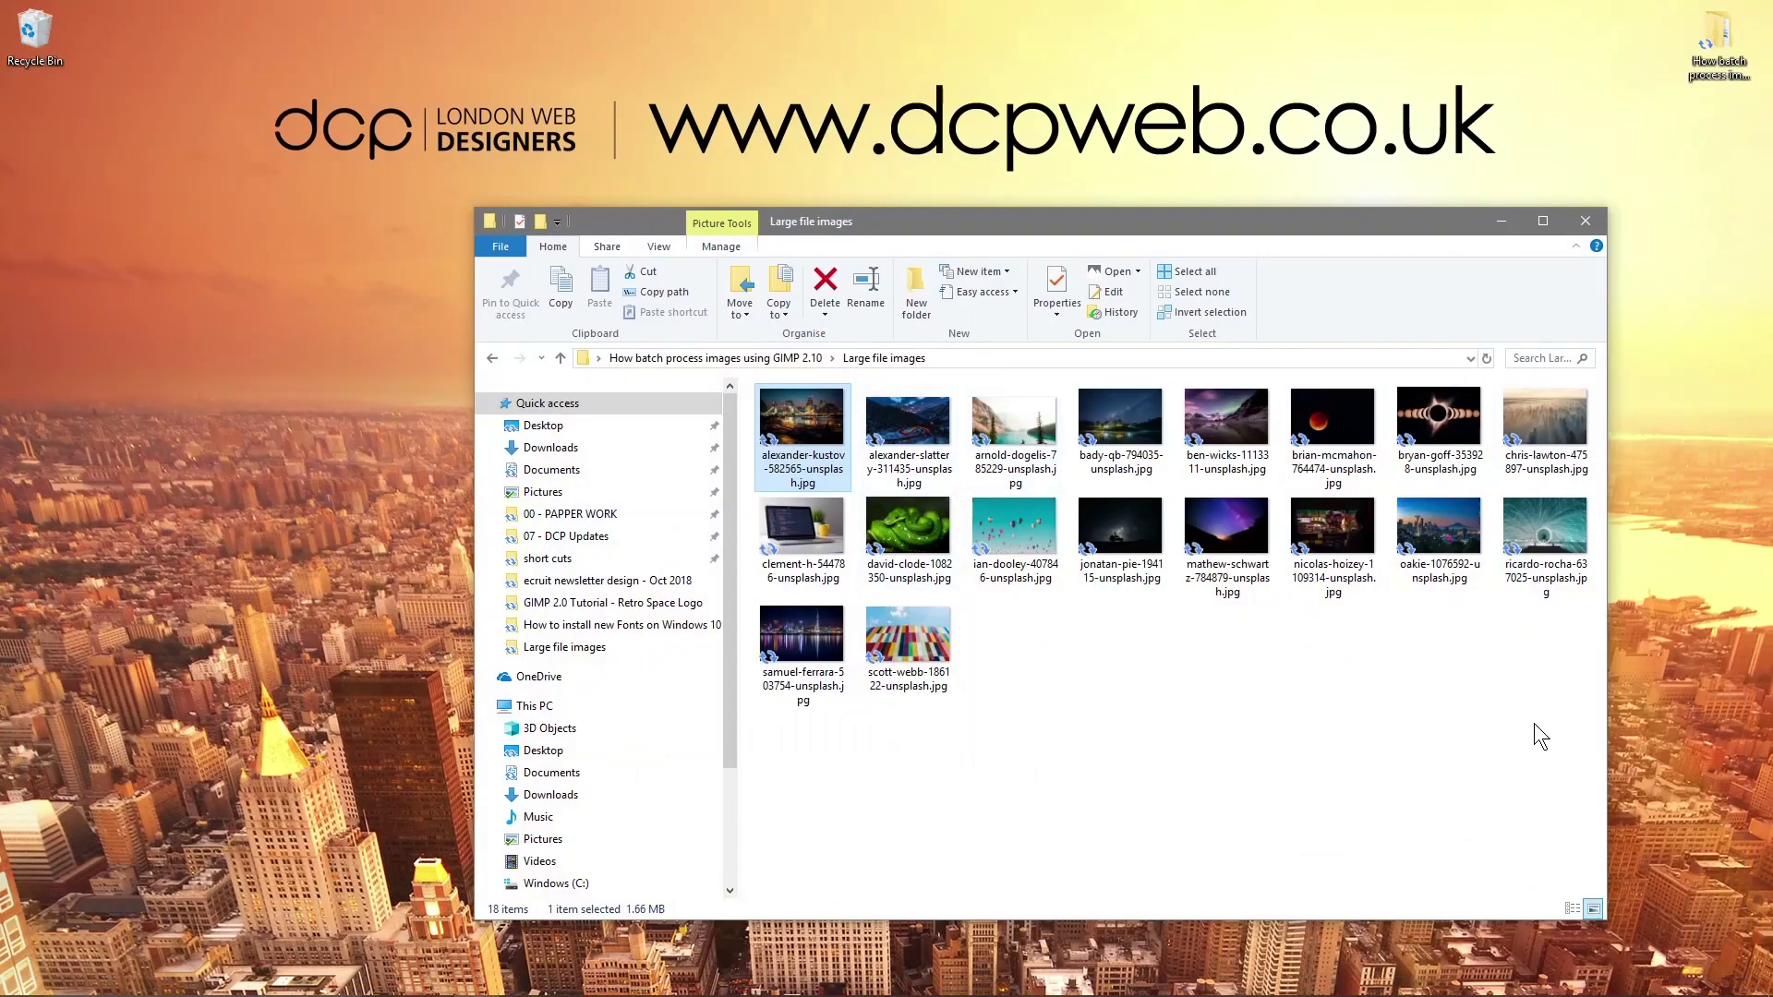
left_click_drag(1541, 736, 770, 392)
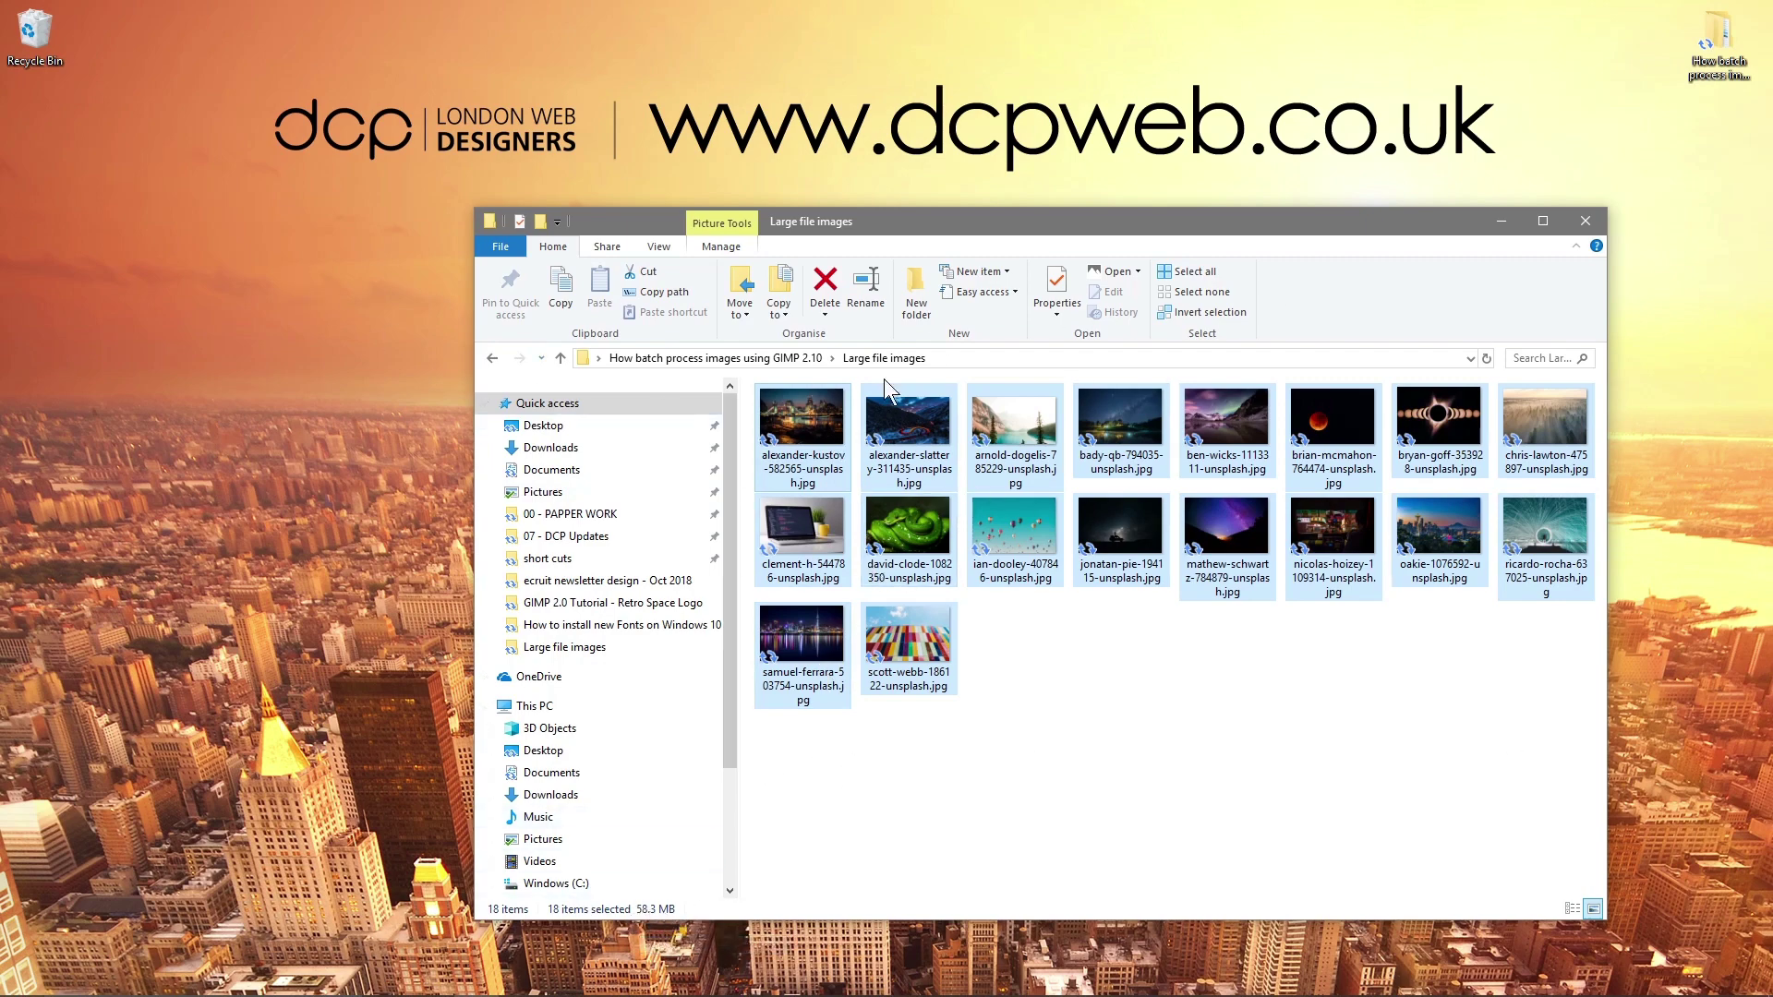
Deselect the photos after confirming 58.3 MB and close the Large file images window.
left_click(1298, 668)
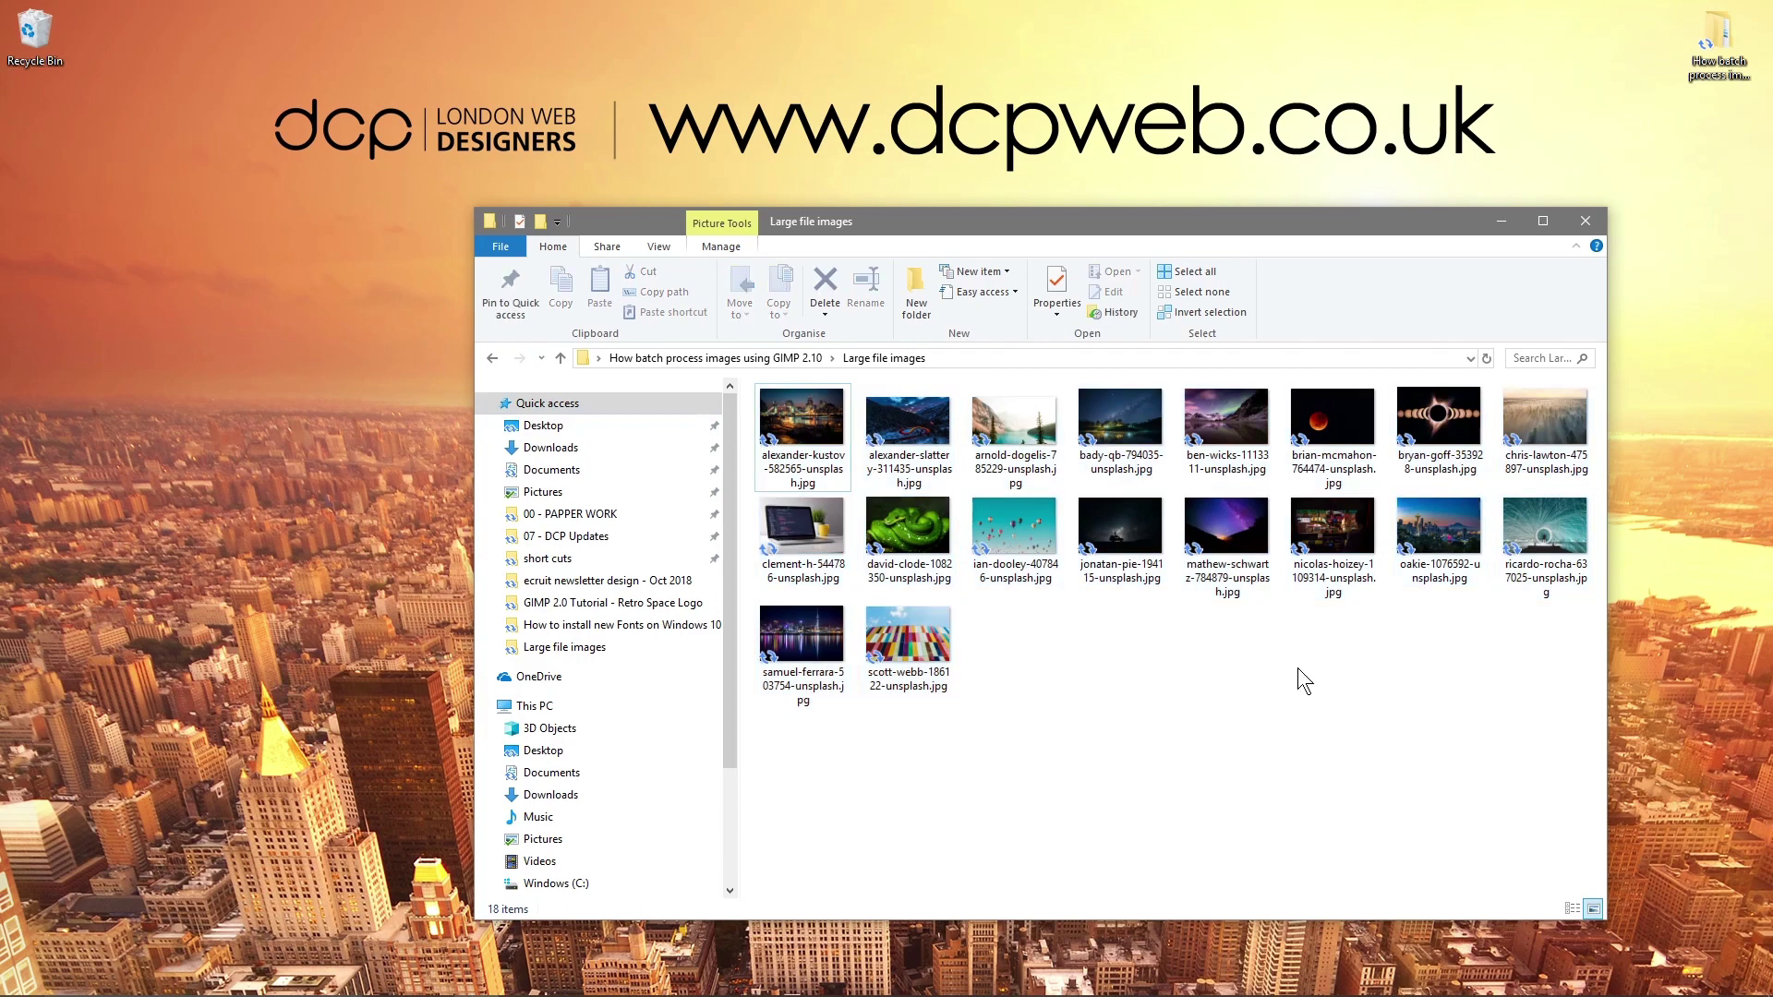
left_click(1590, 227)
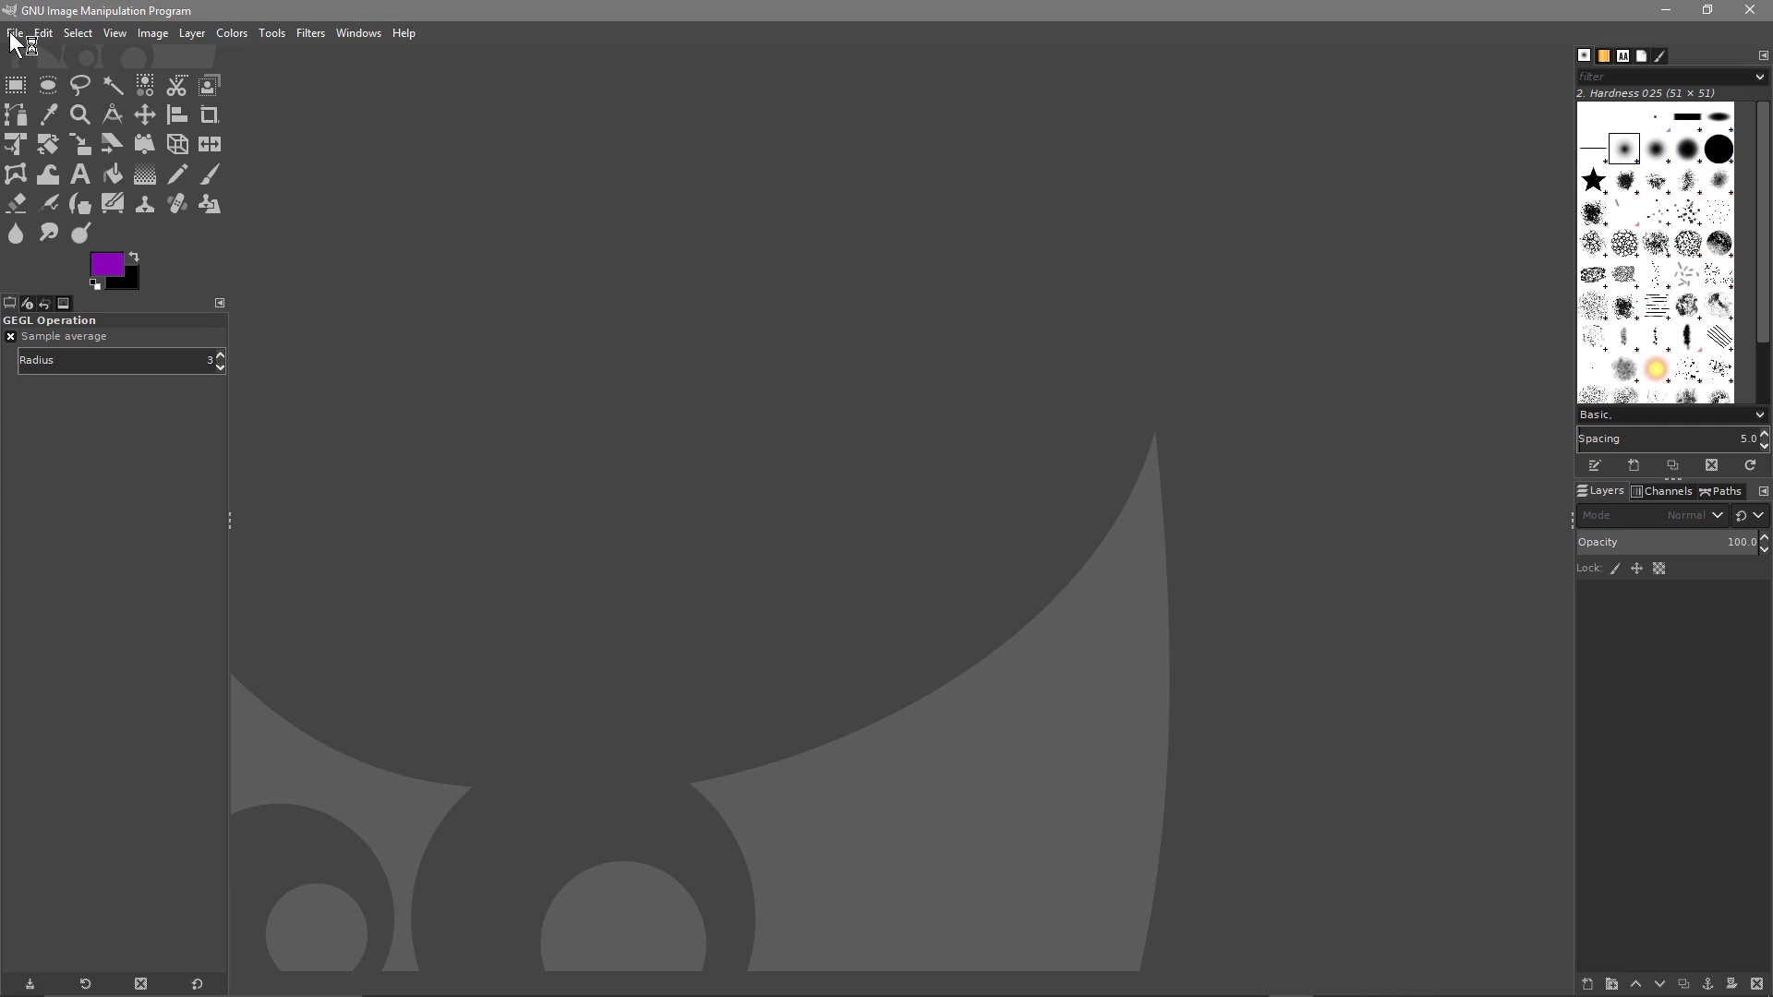
Launch File > Batch Image Manipulation and add the Desktop's Large file images folder as input.
left_click(15, 34)
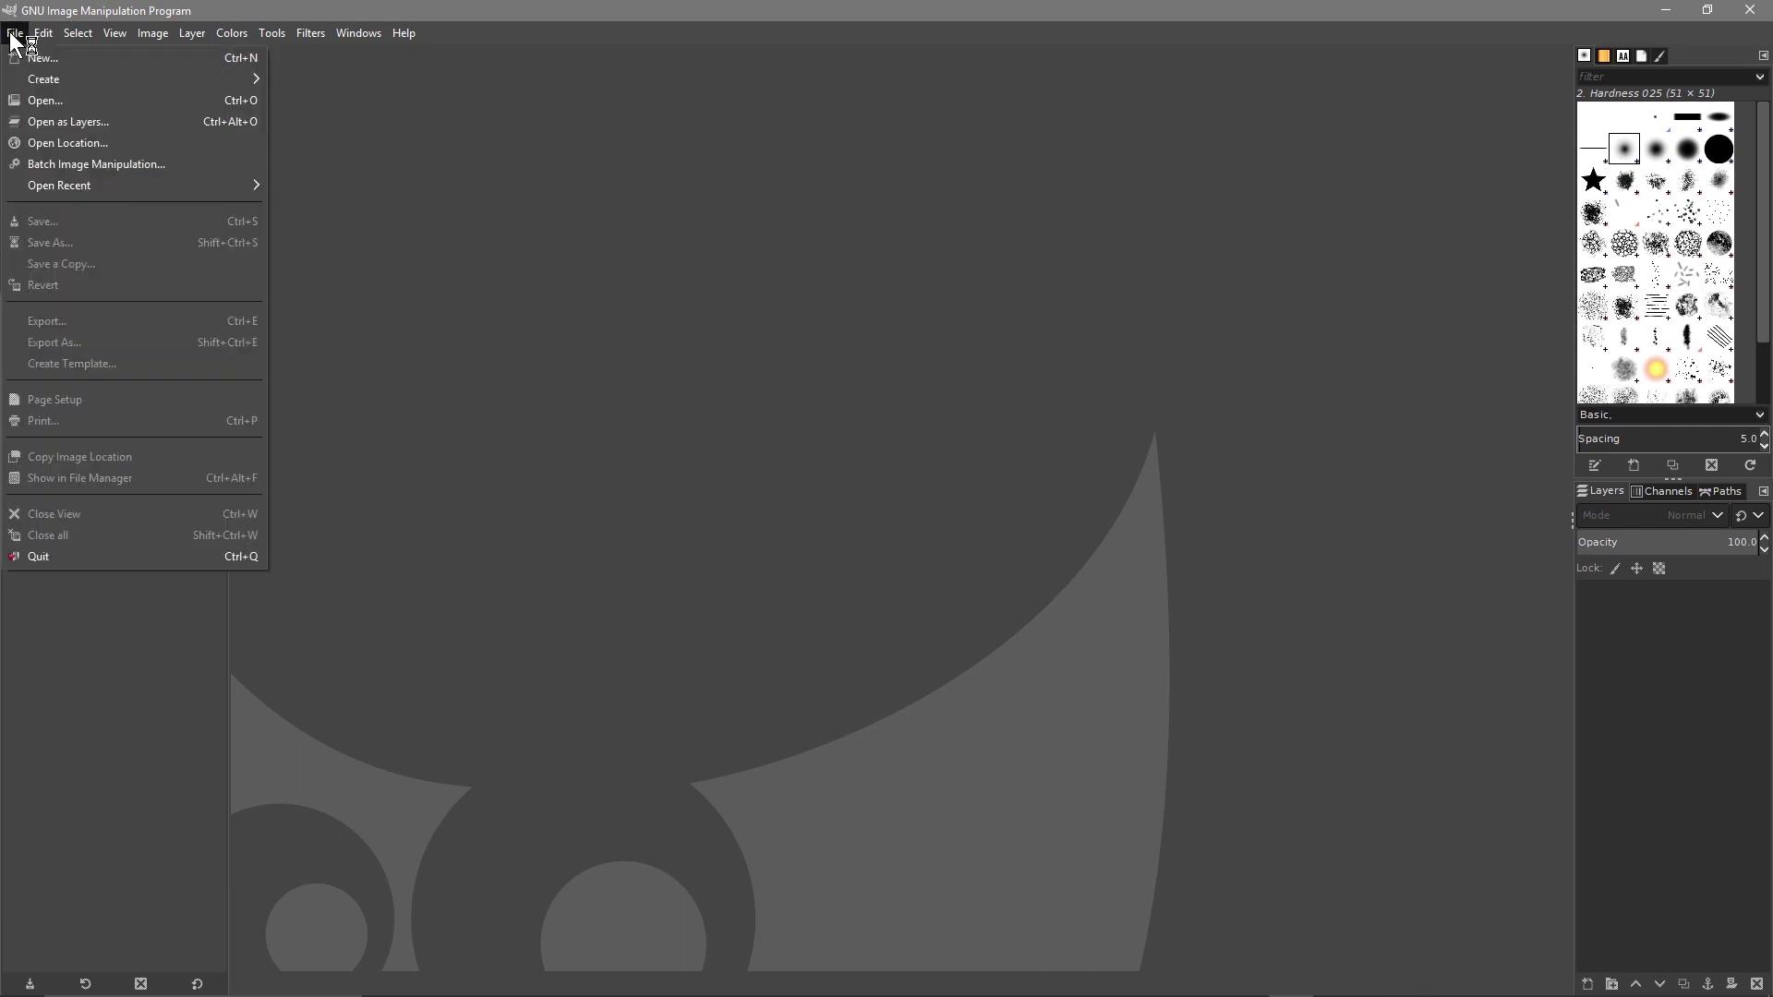
left_click(133, 168)
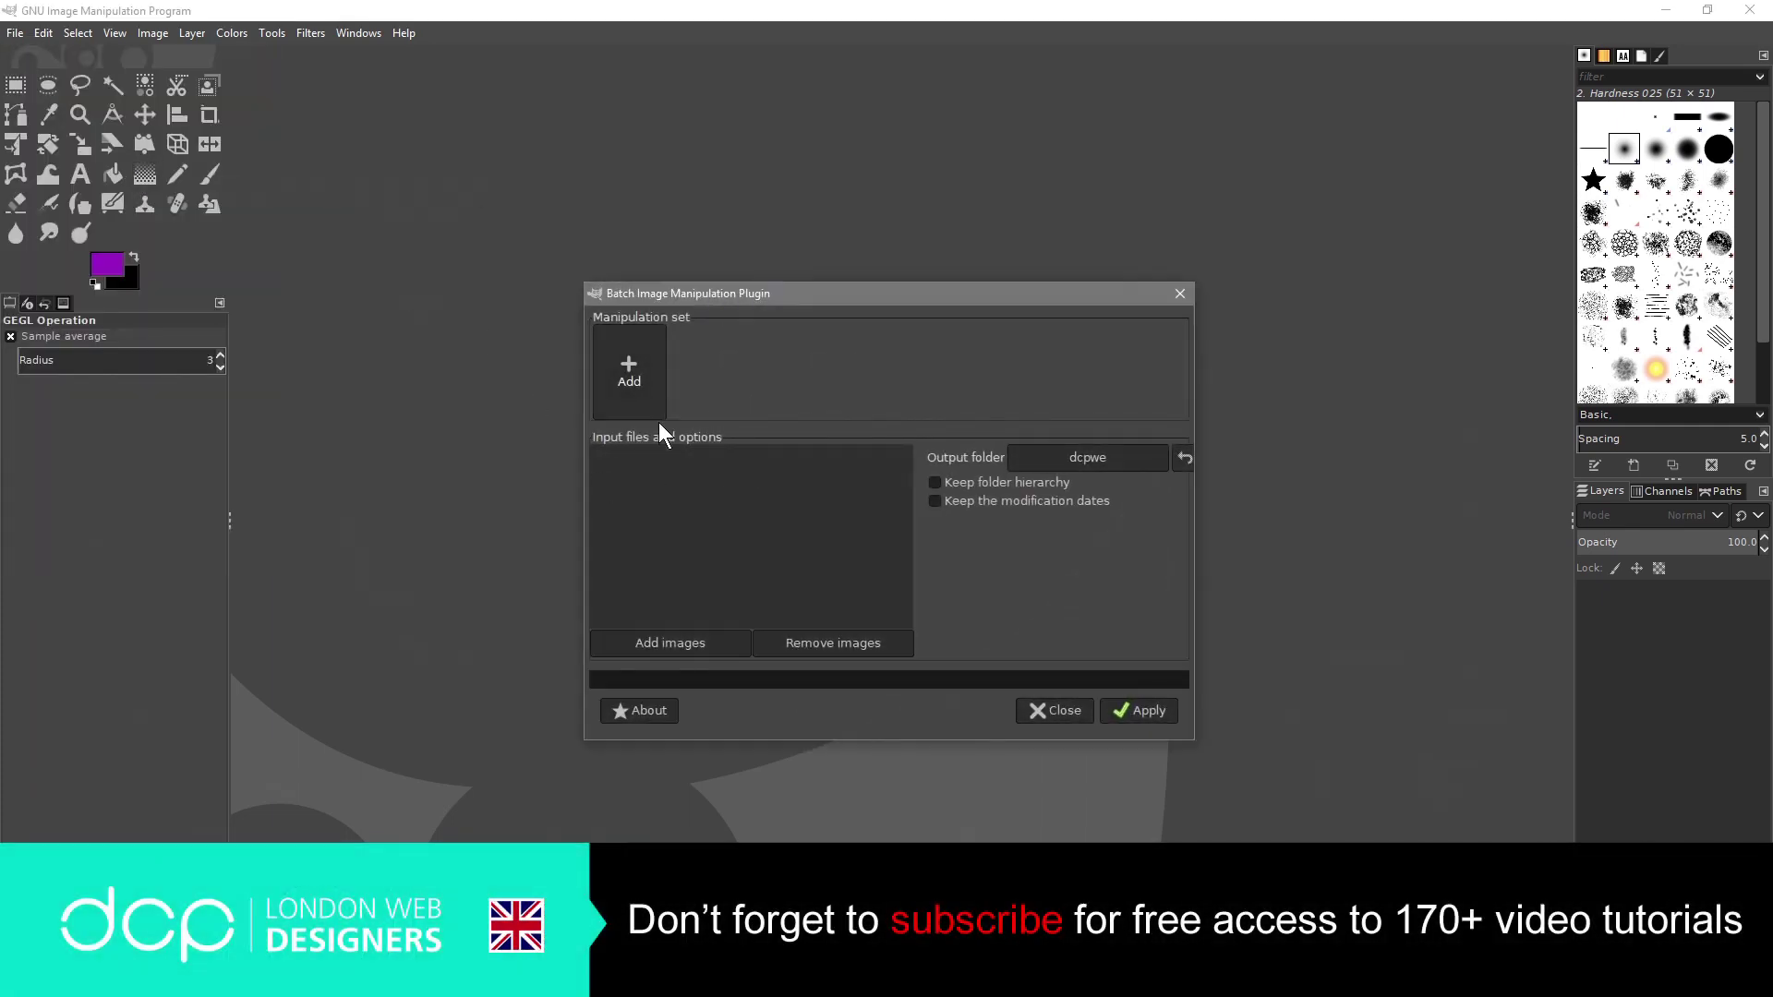
left_click(684, 641)
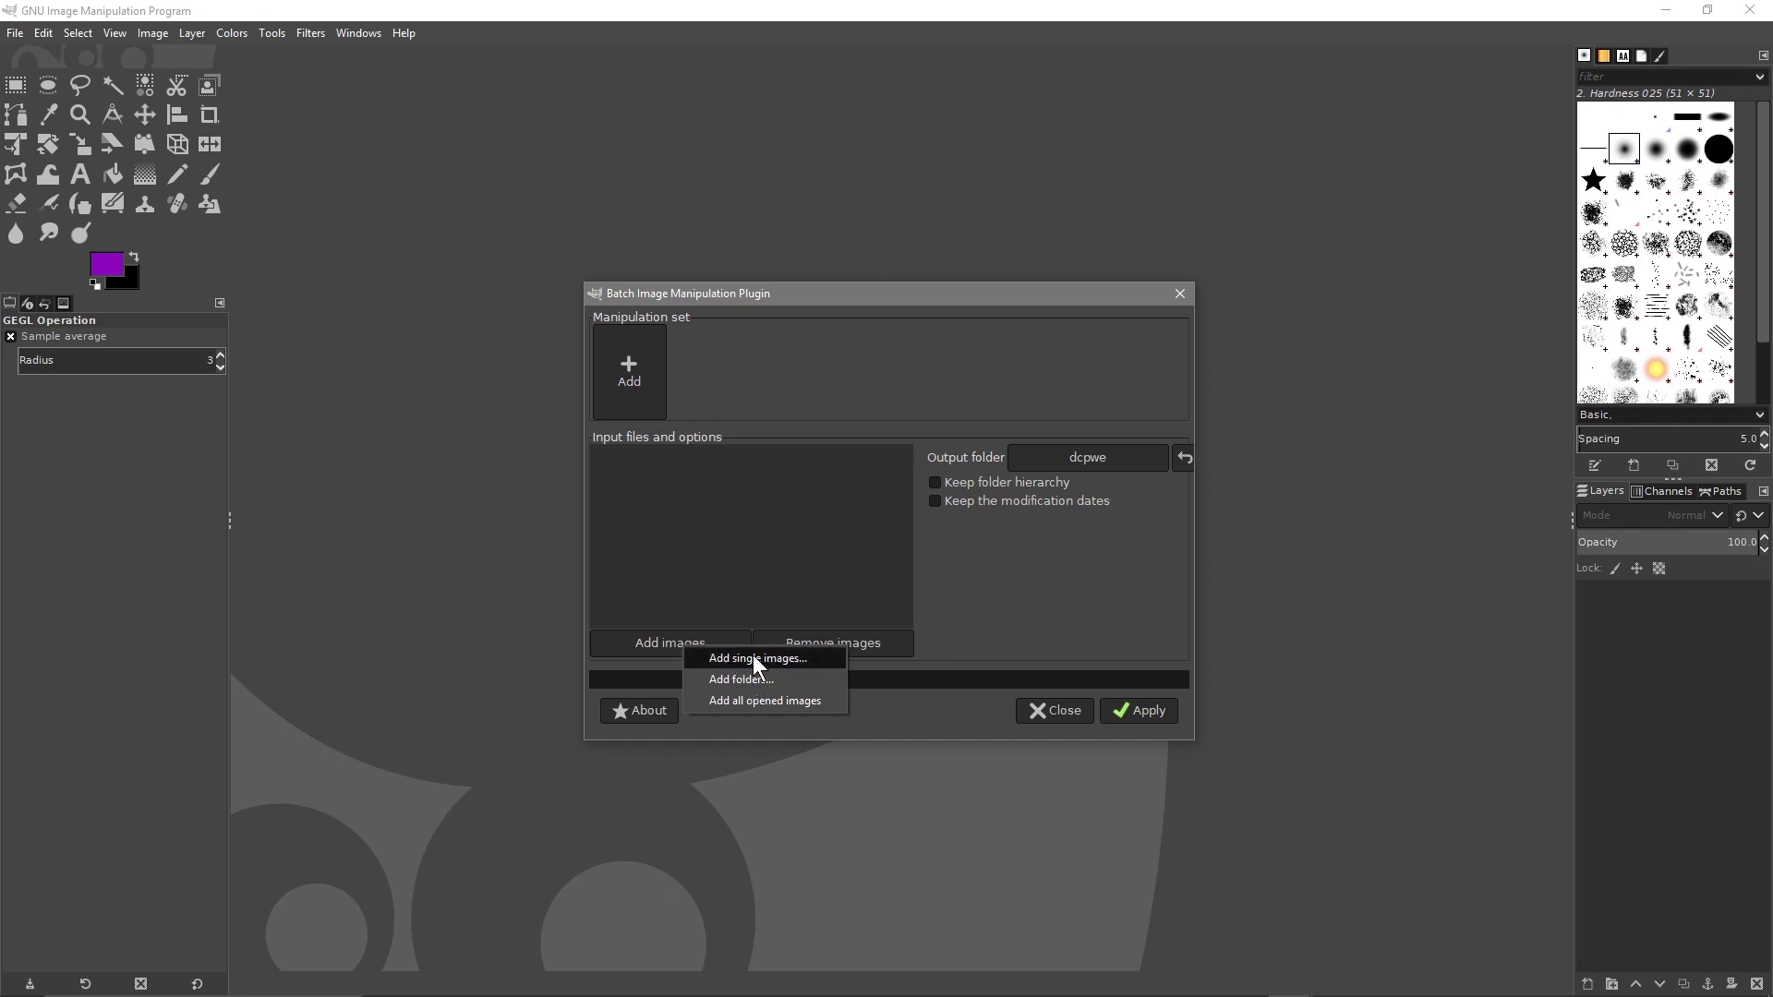
left_click(735, 683)
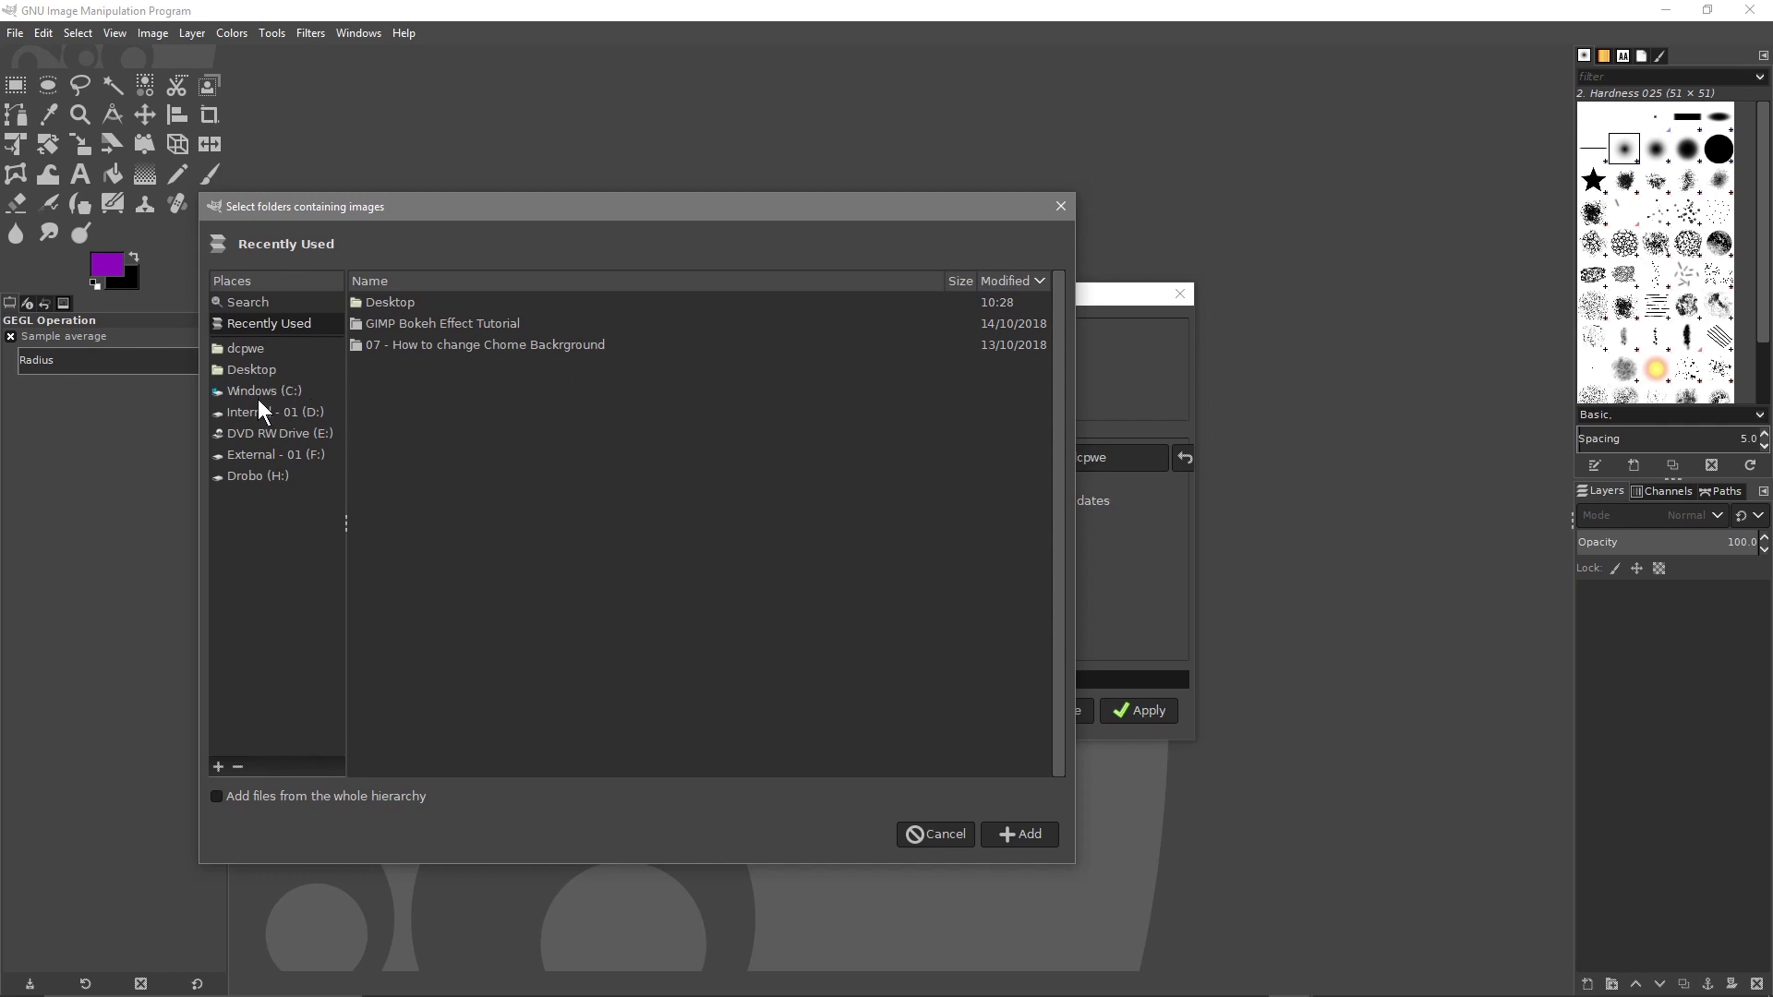
left_click(255, 371)
double_click(431, 364)
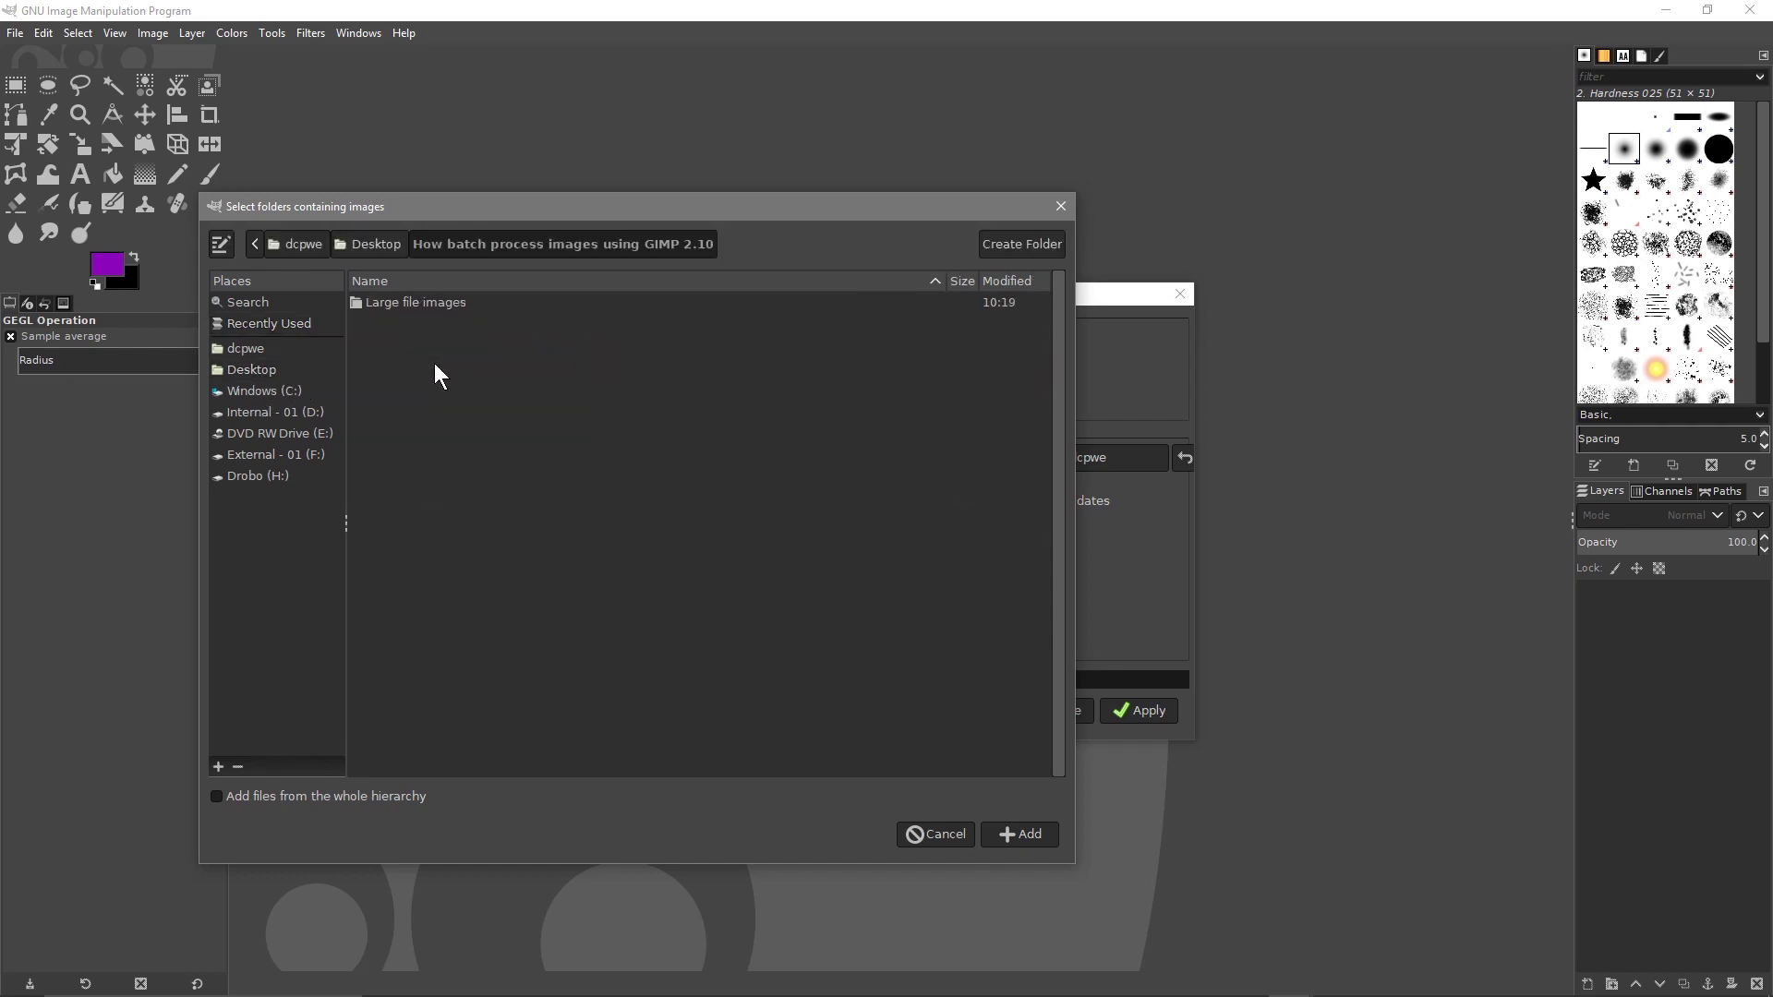
double_click(406, 301)
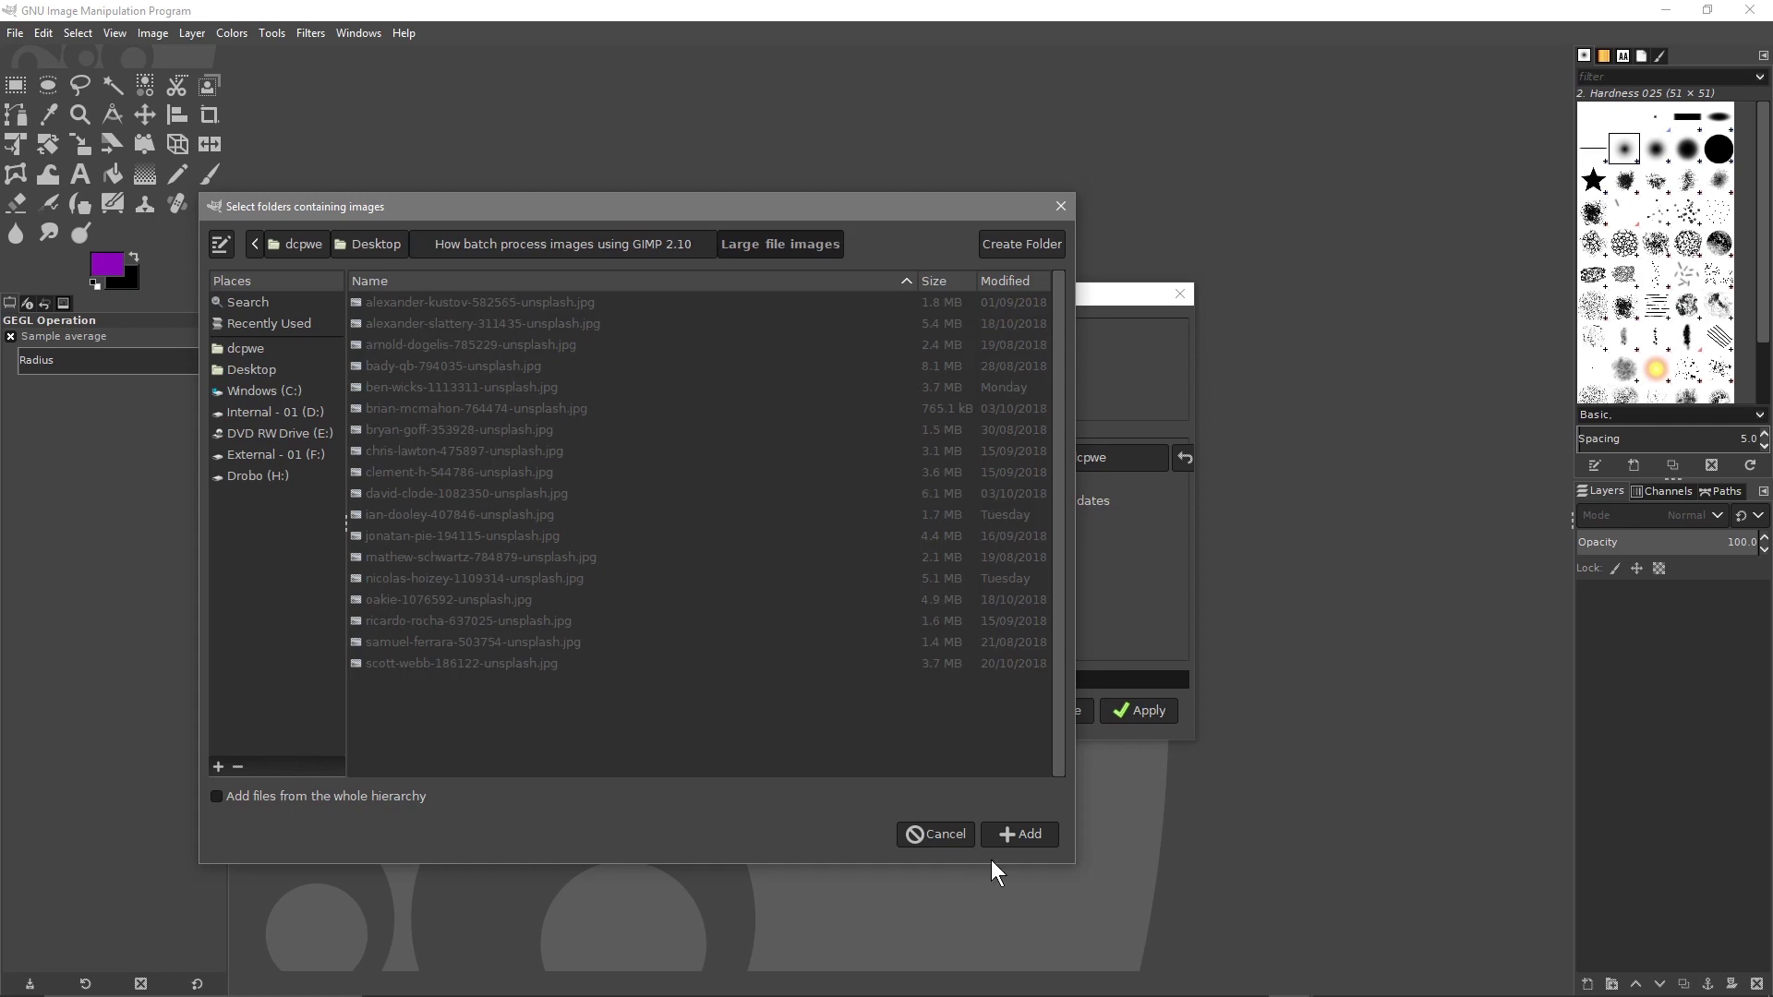
left_click(1025, 834)
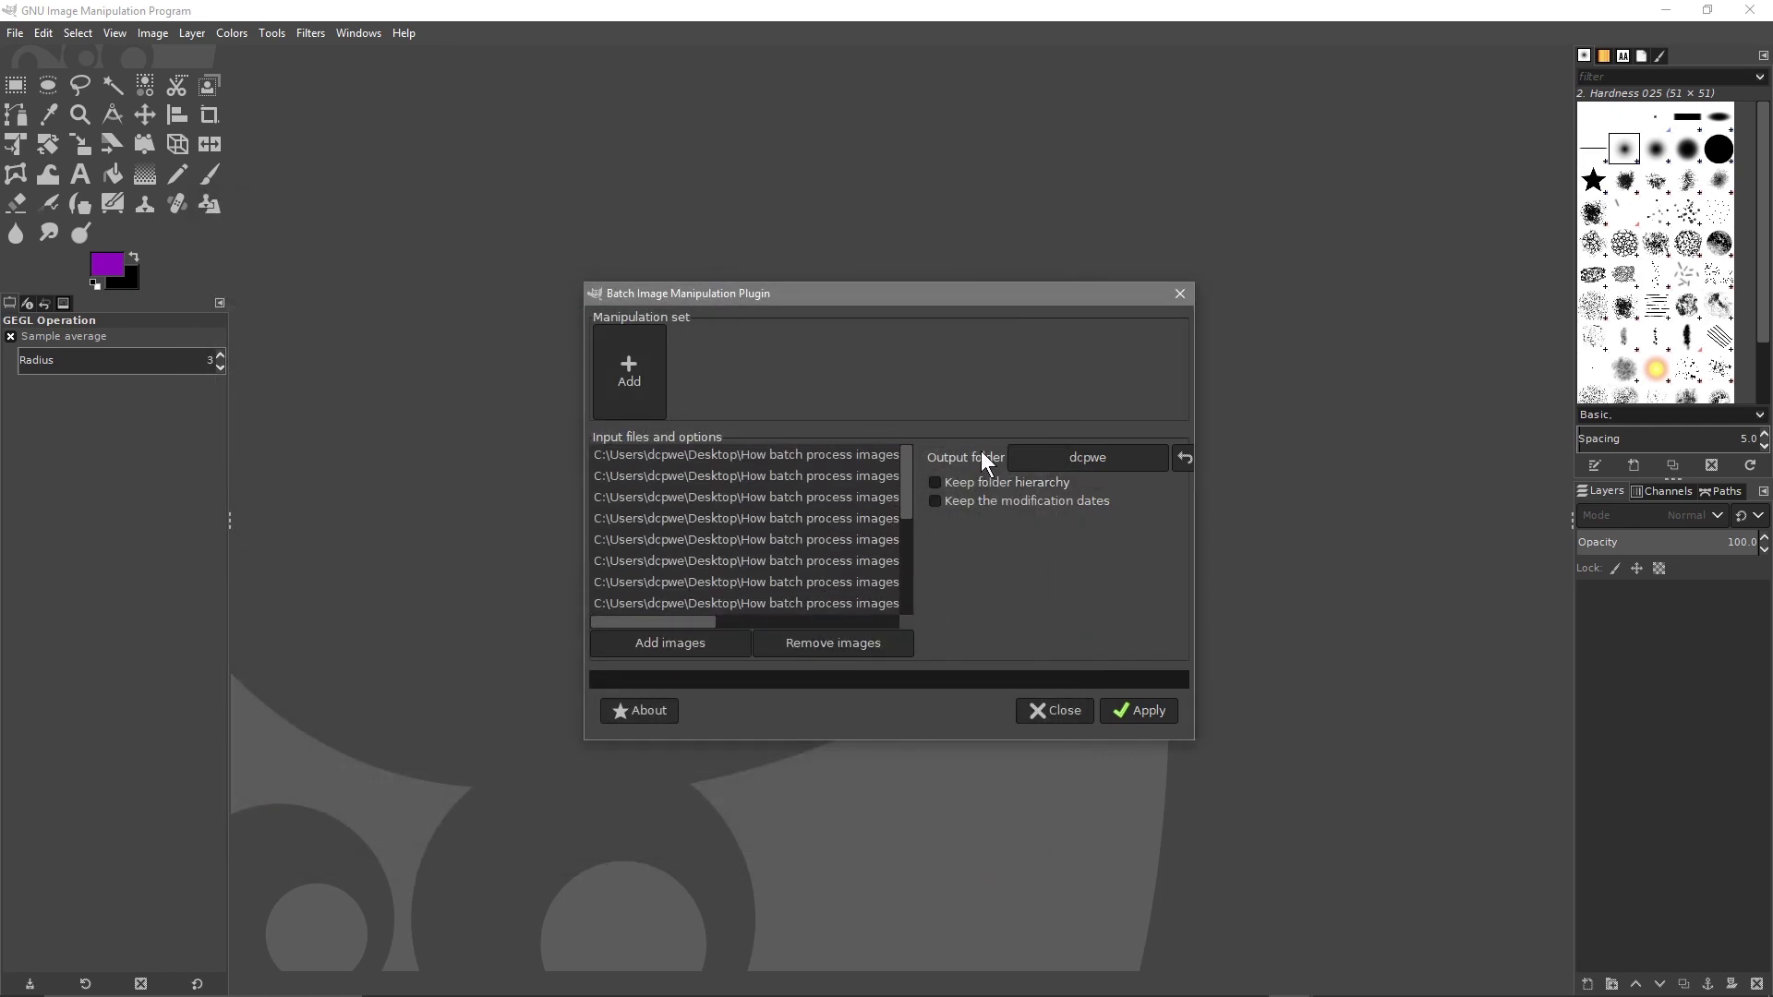
Create a 'small file images' folder in the project folder and set it as output.
left_click(1086, 456)
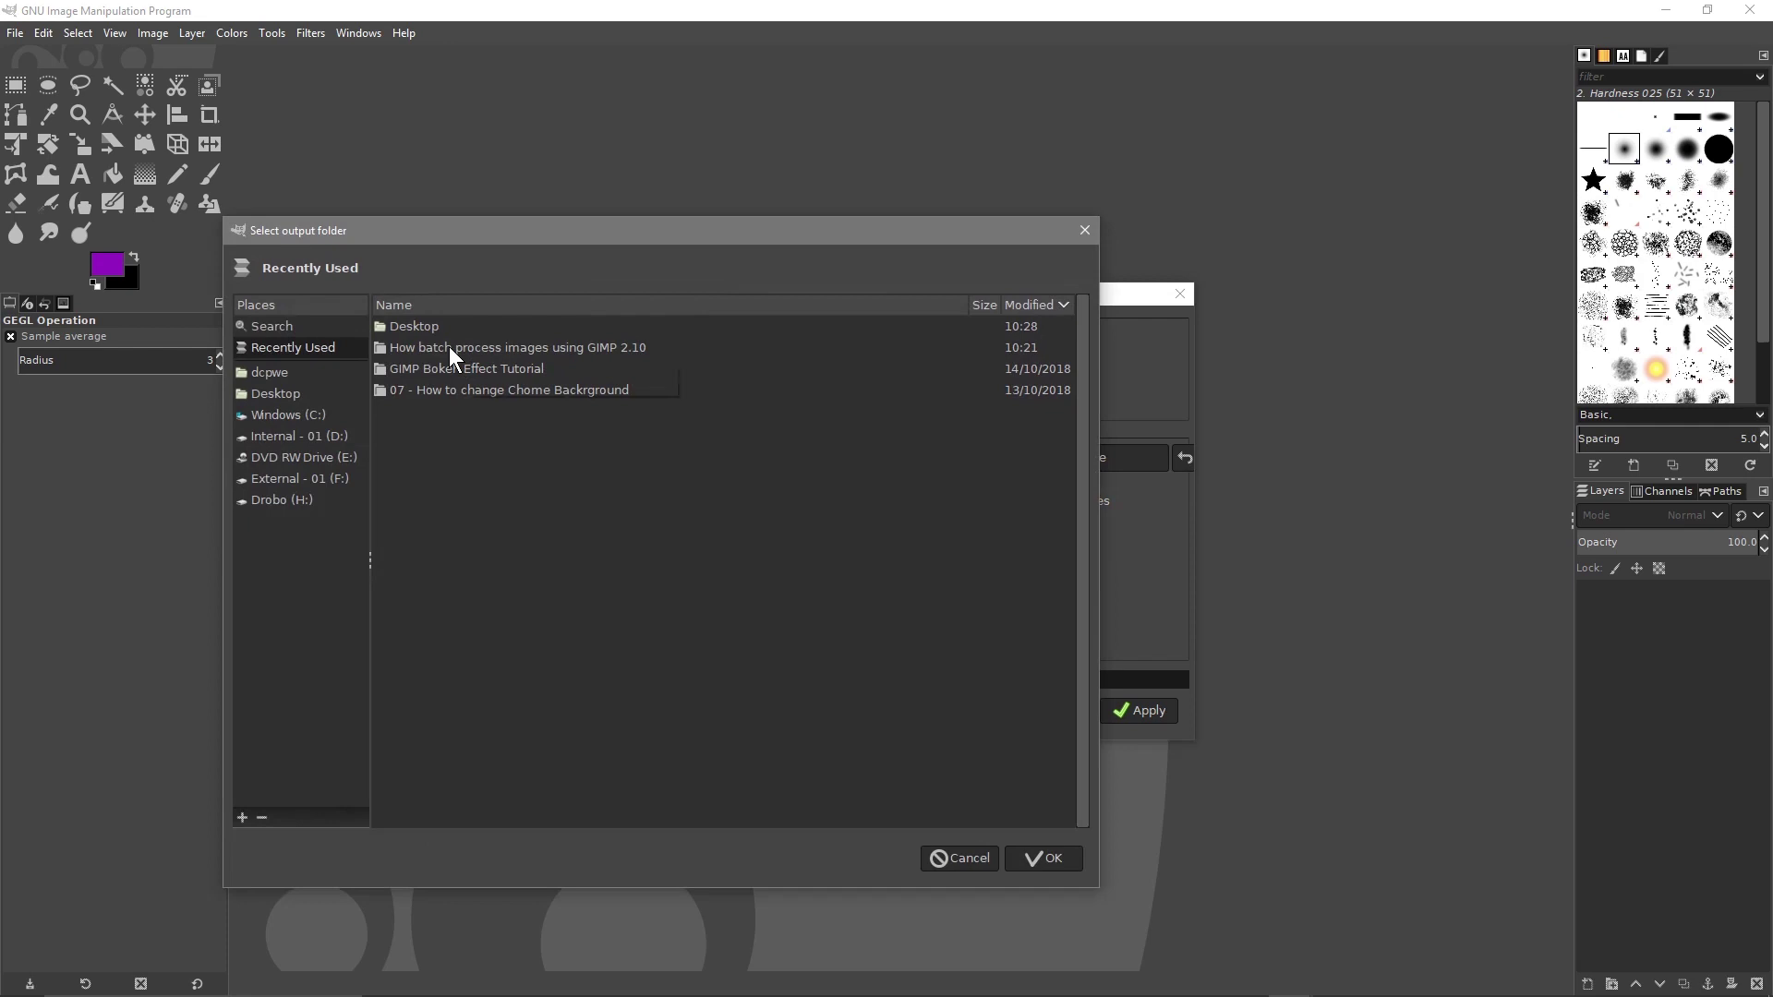
double_click(449, 348)
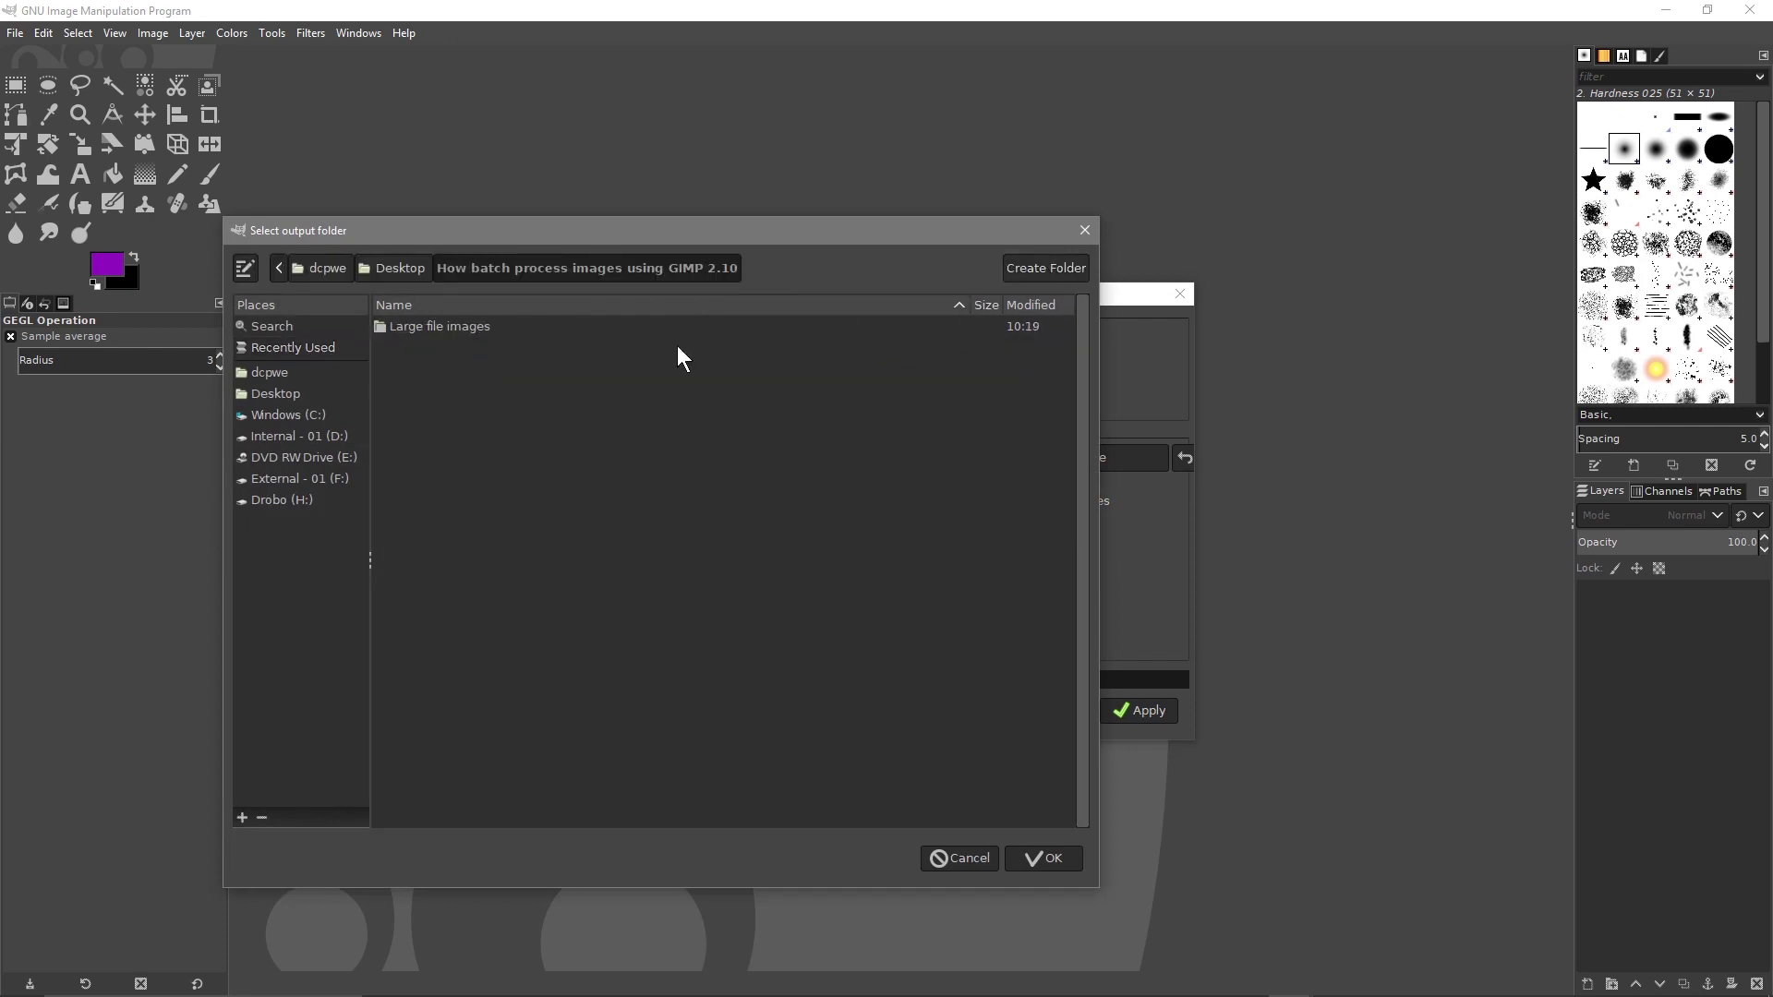
left_click(1039, 268)
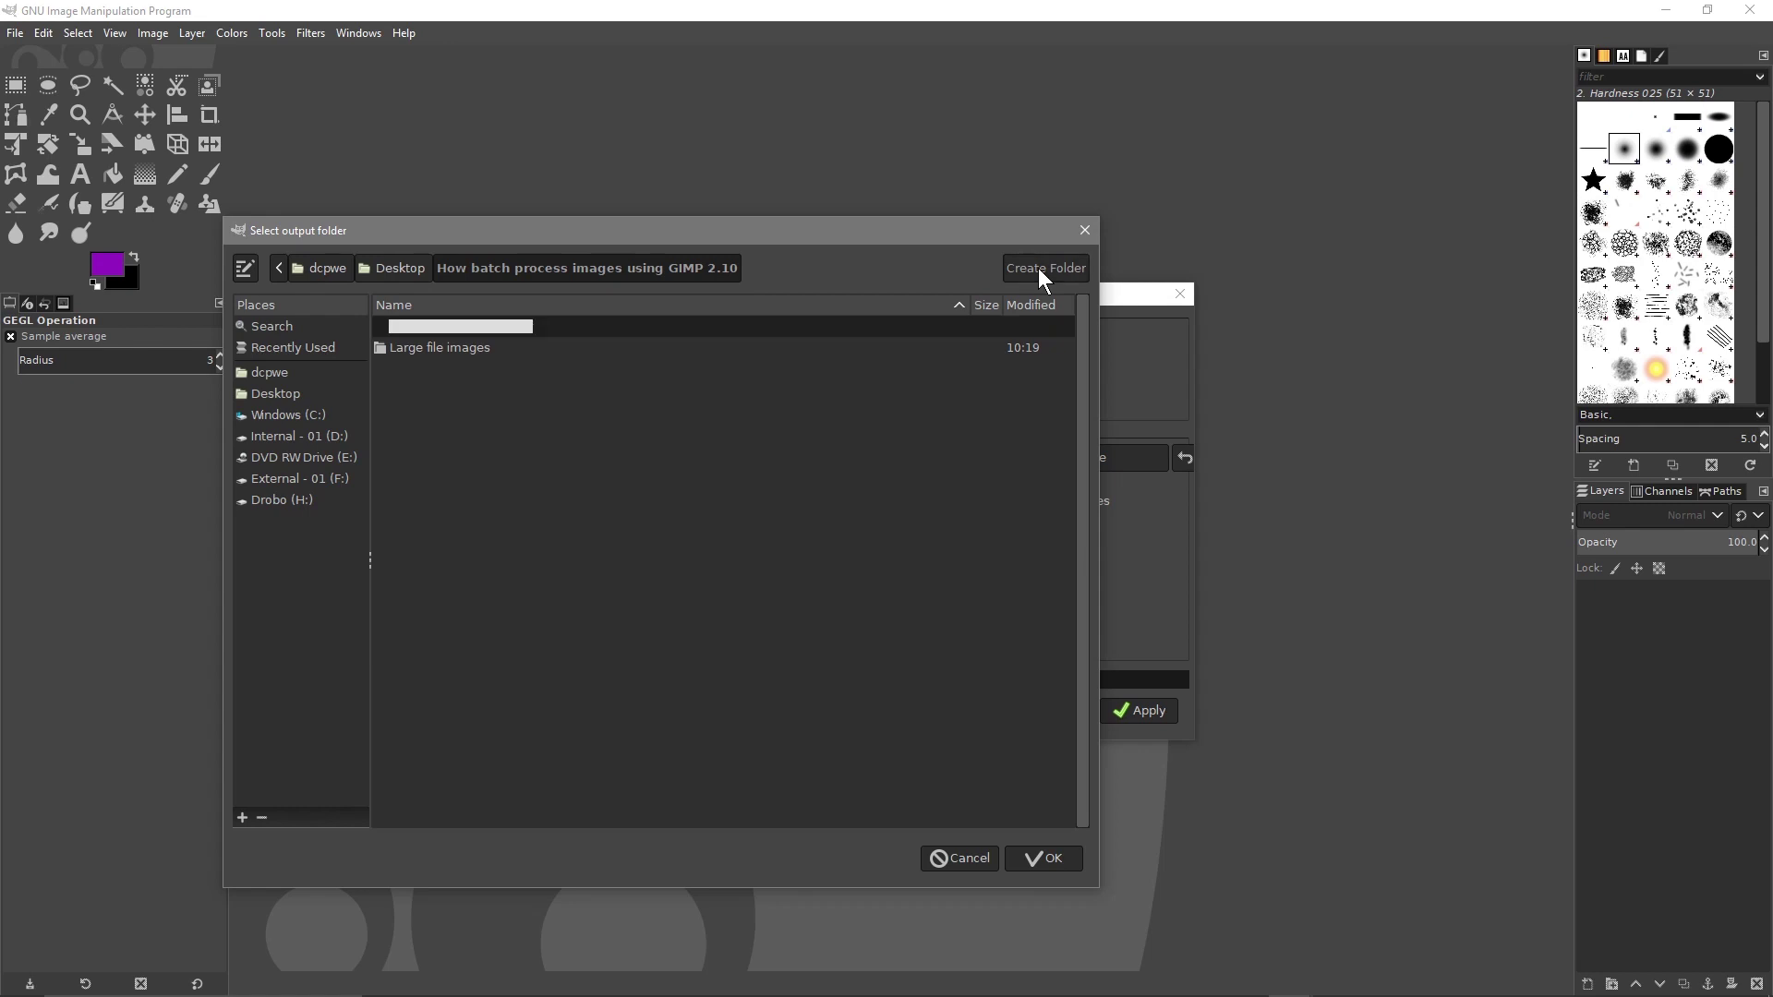
type("smaller")
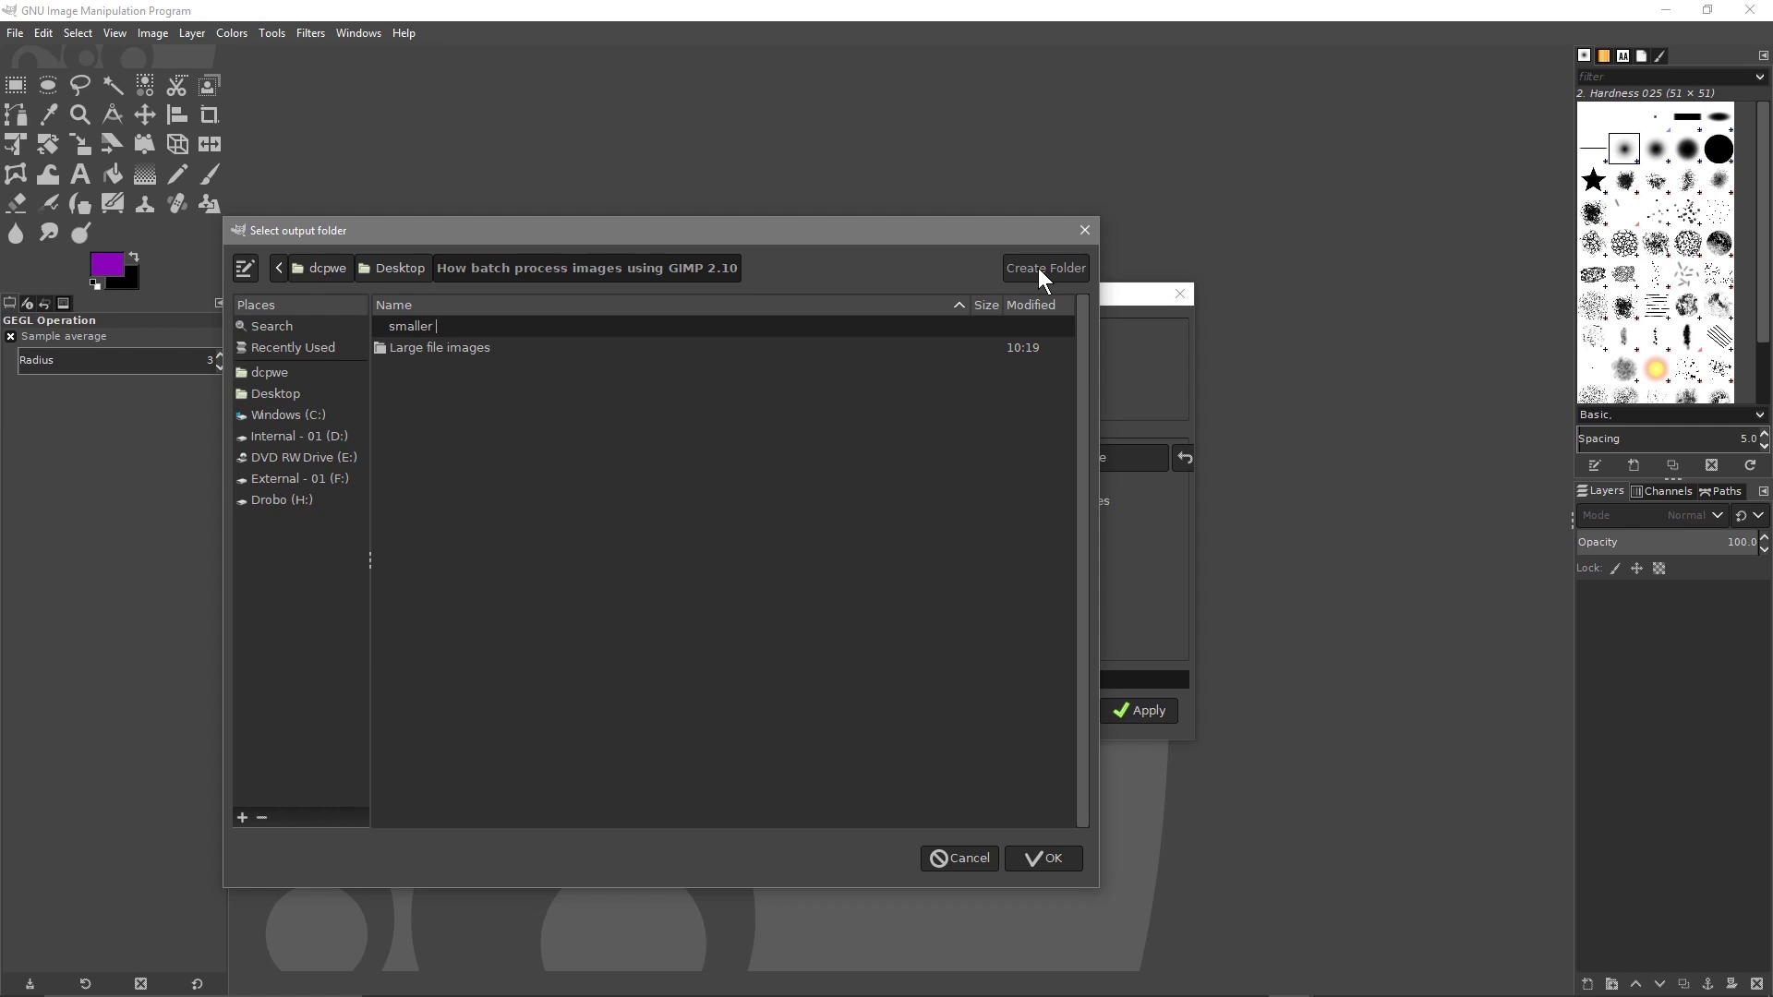
key("BackSpace")
key("BackSpace")
key("BackSpace")
type("file images")
key("Return")
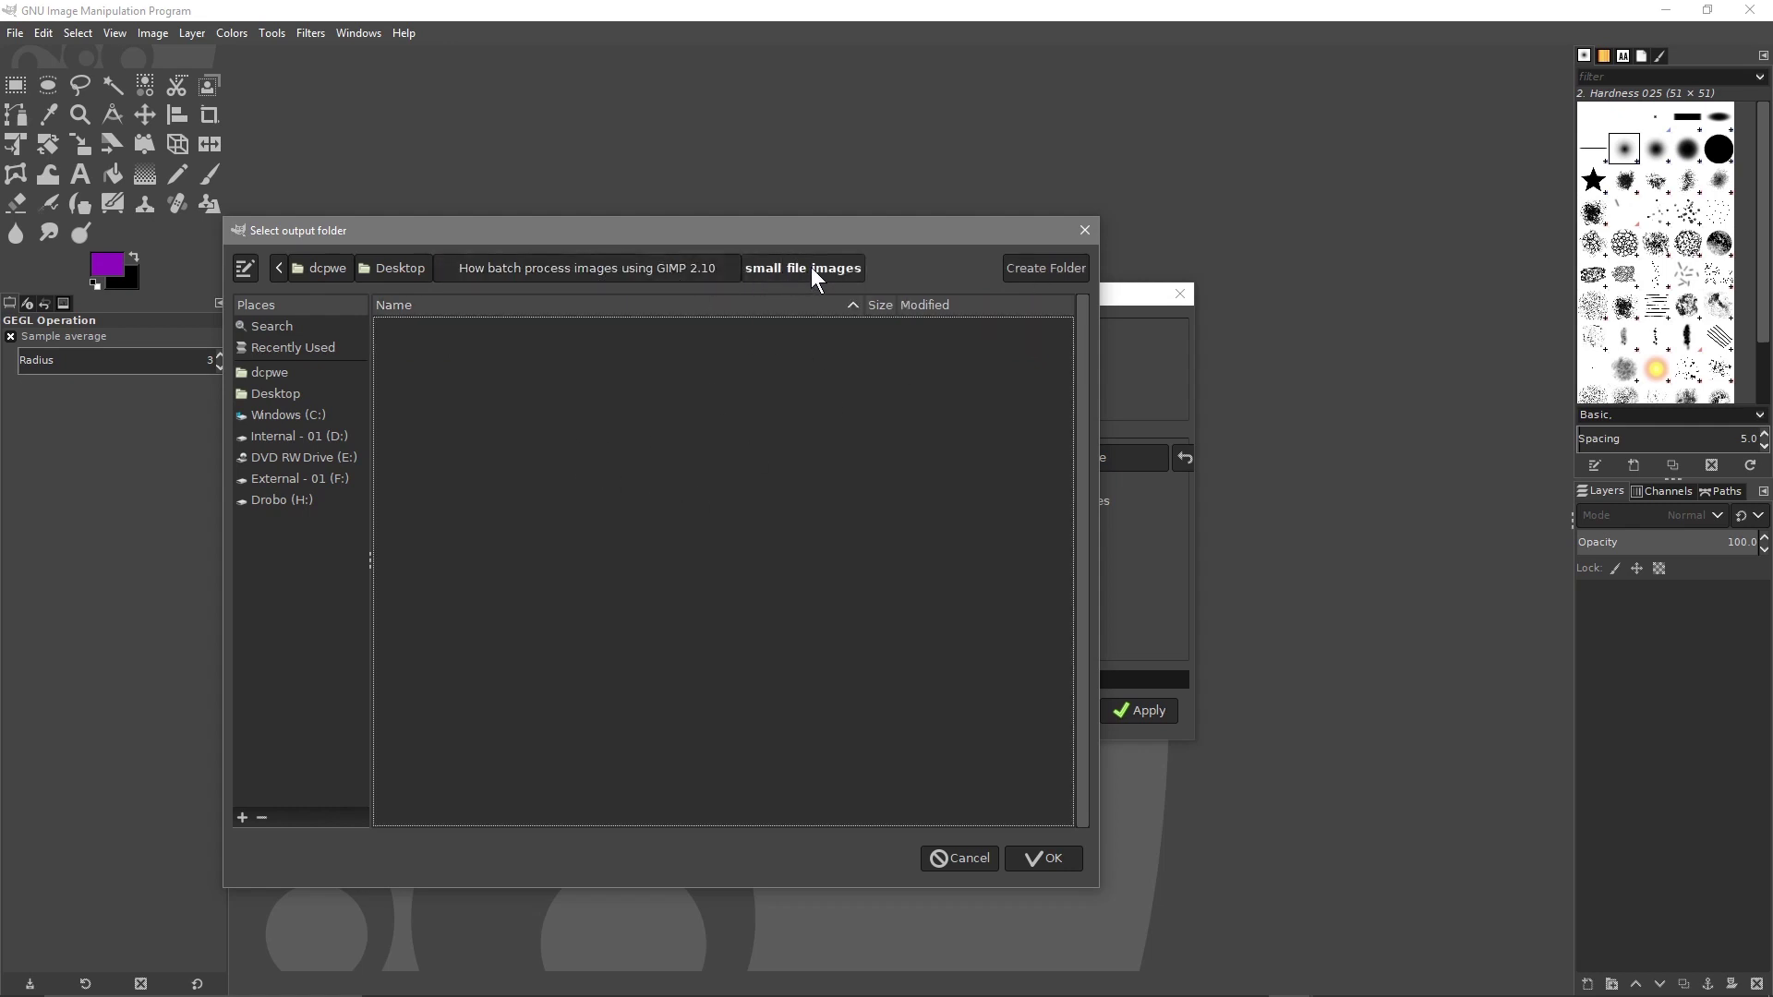
left_click(1043, 859)
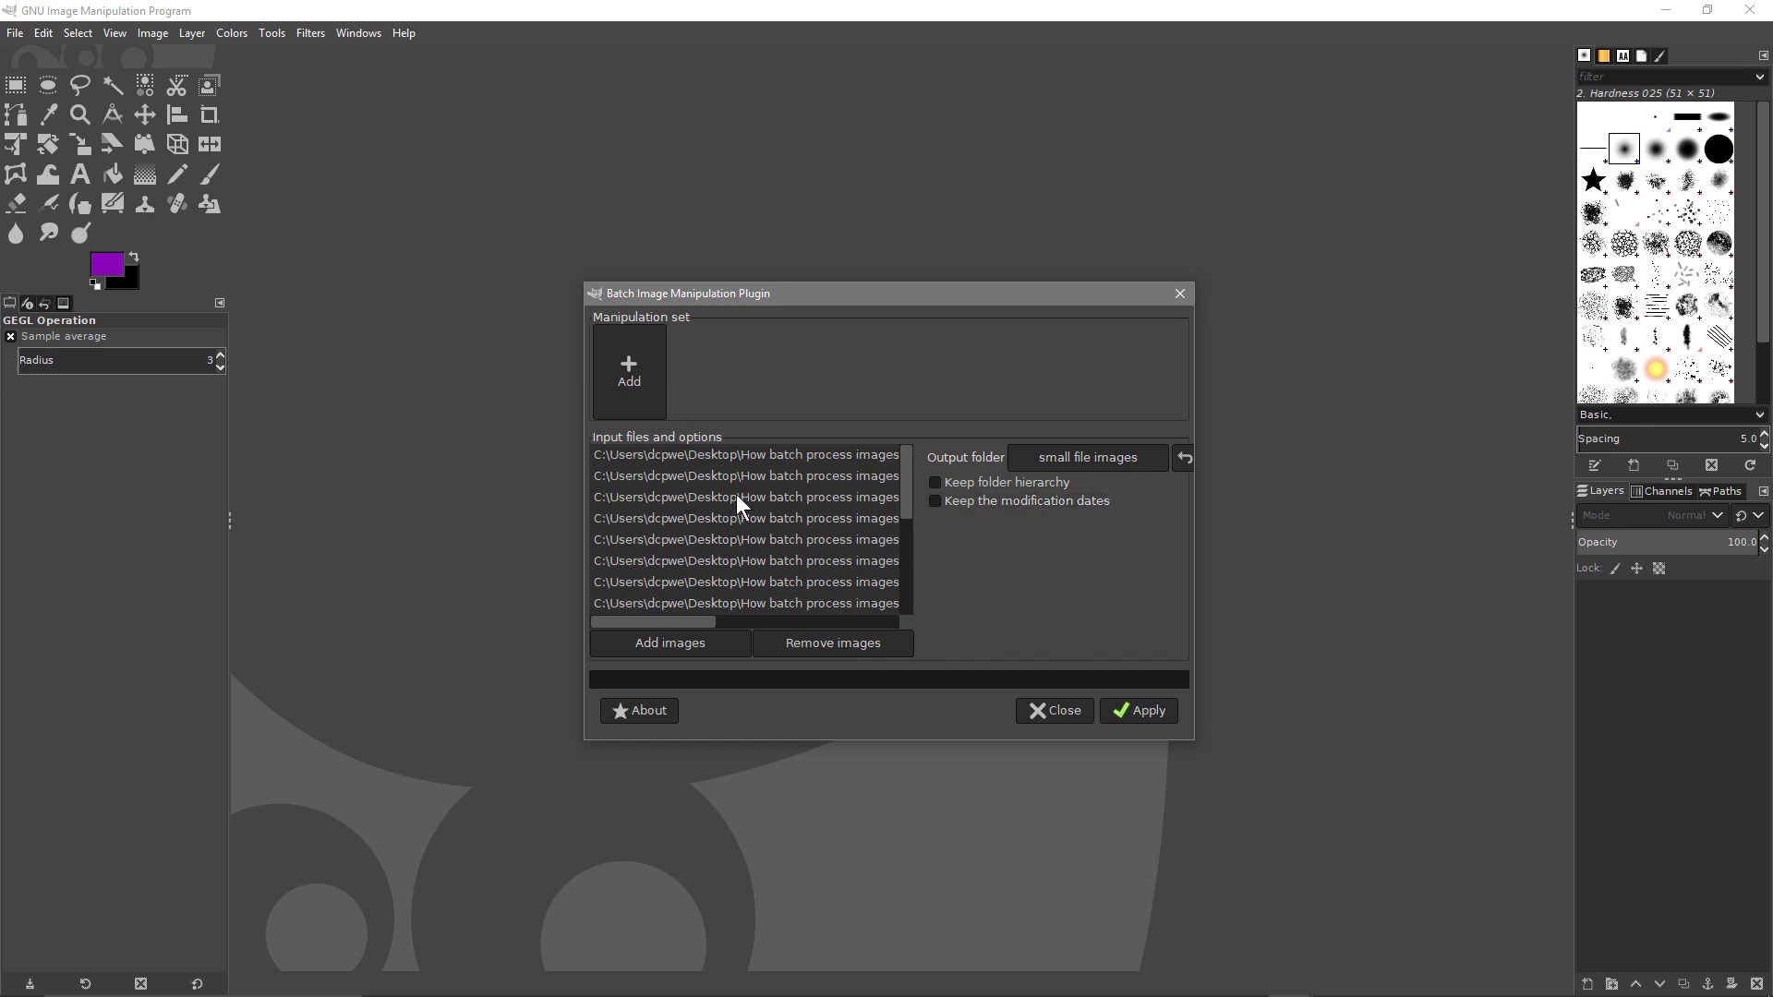
left_click(632, 364)
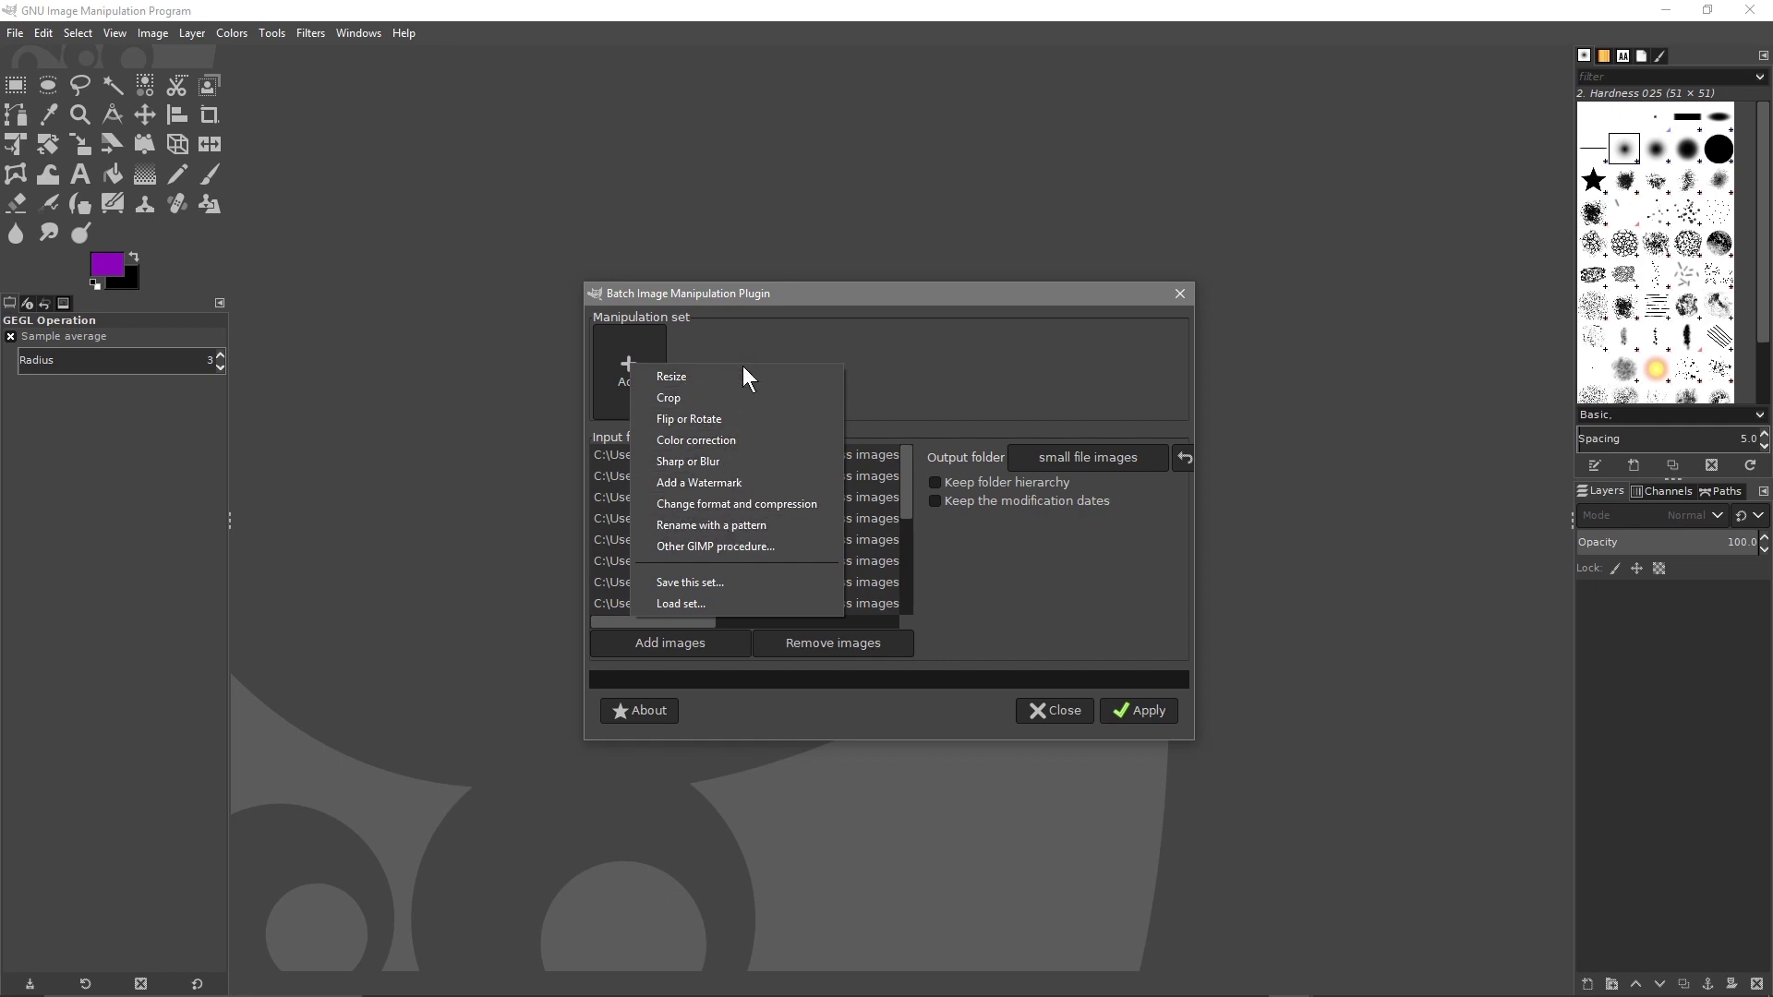
Add a Resize step at 30% width and height, aspect ratio kept, Cubic interpolation.
left_click(674, 377)
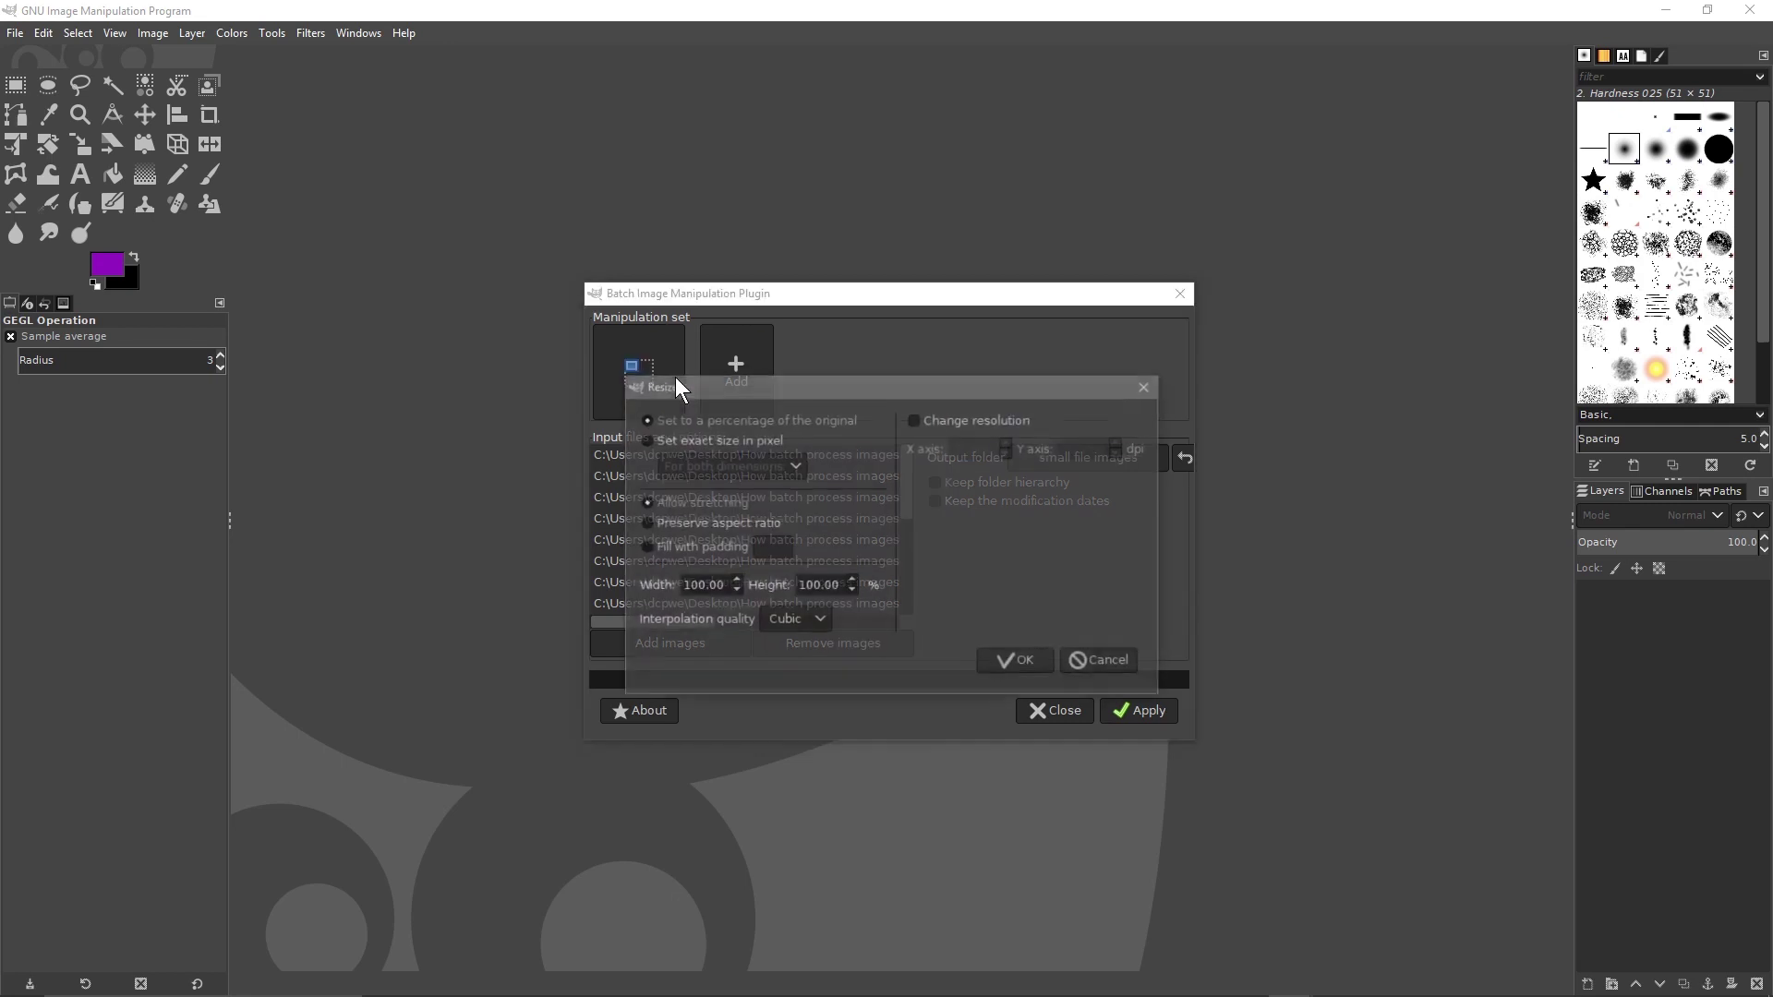
left_click_drag(722, 392, 656, 343)
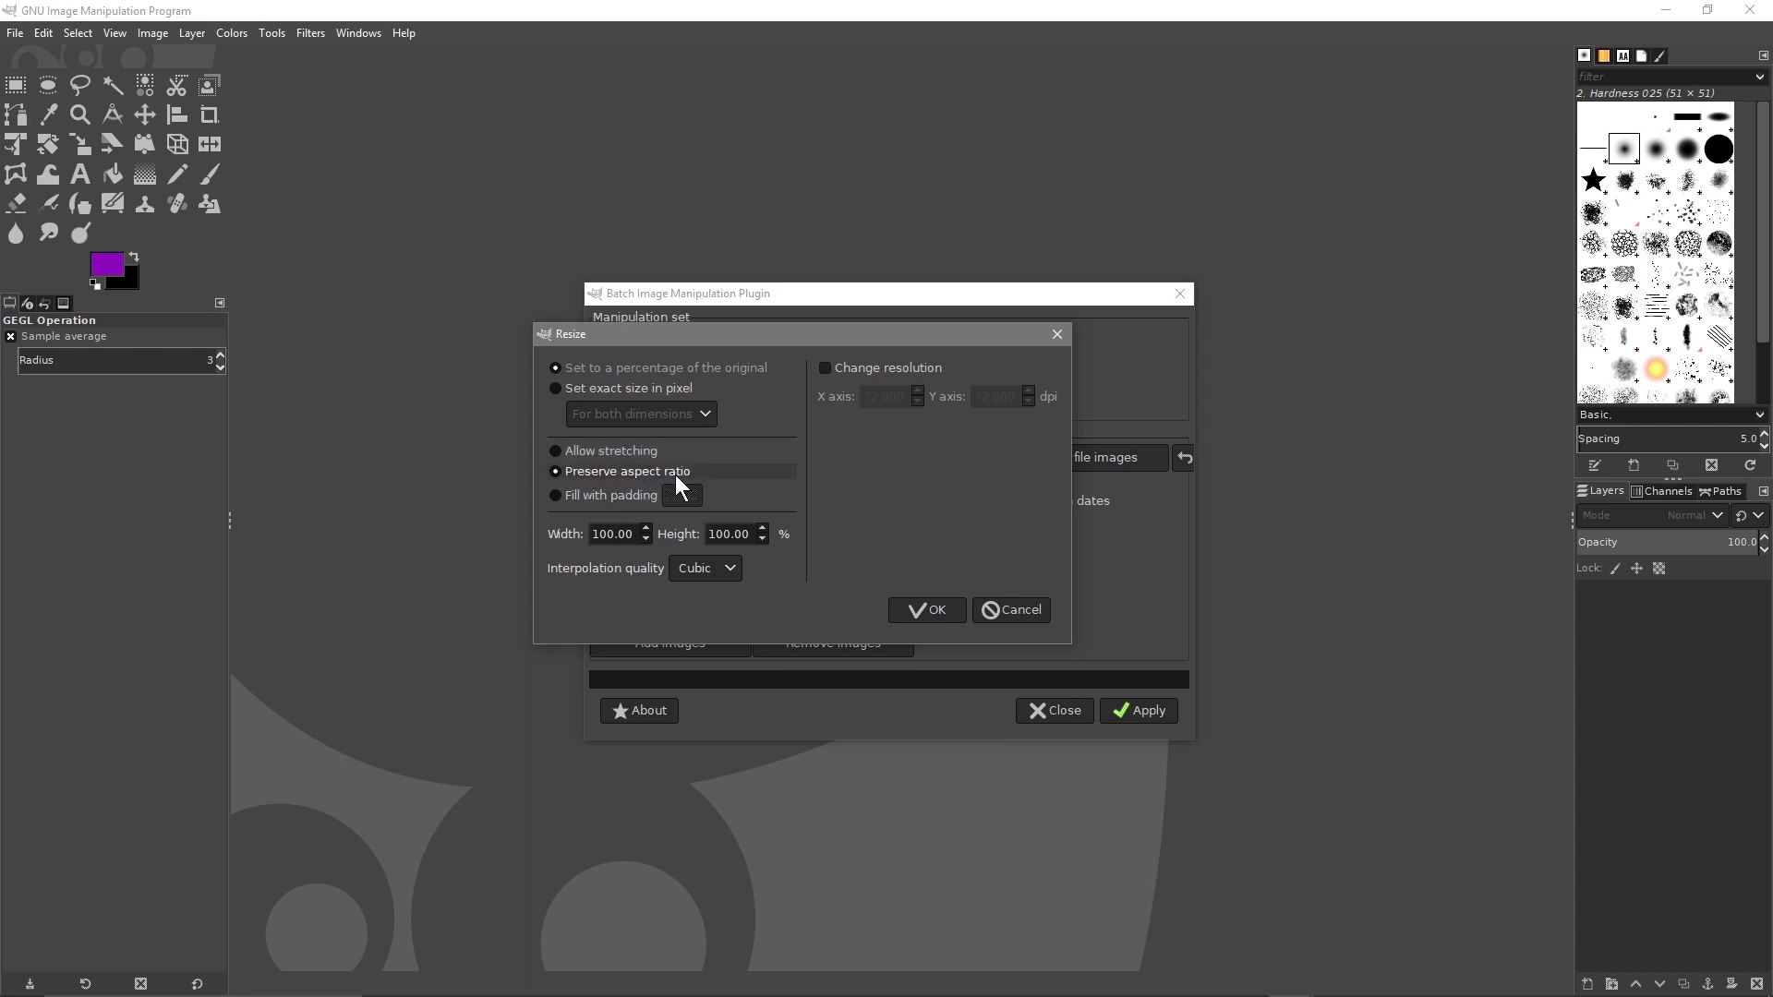
double_click(608, 534)
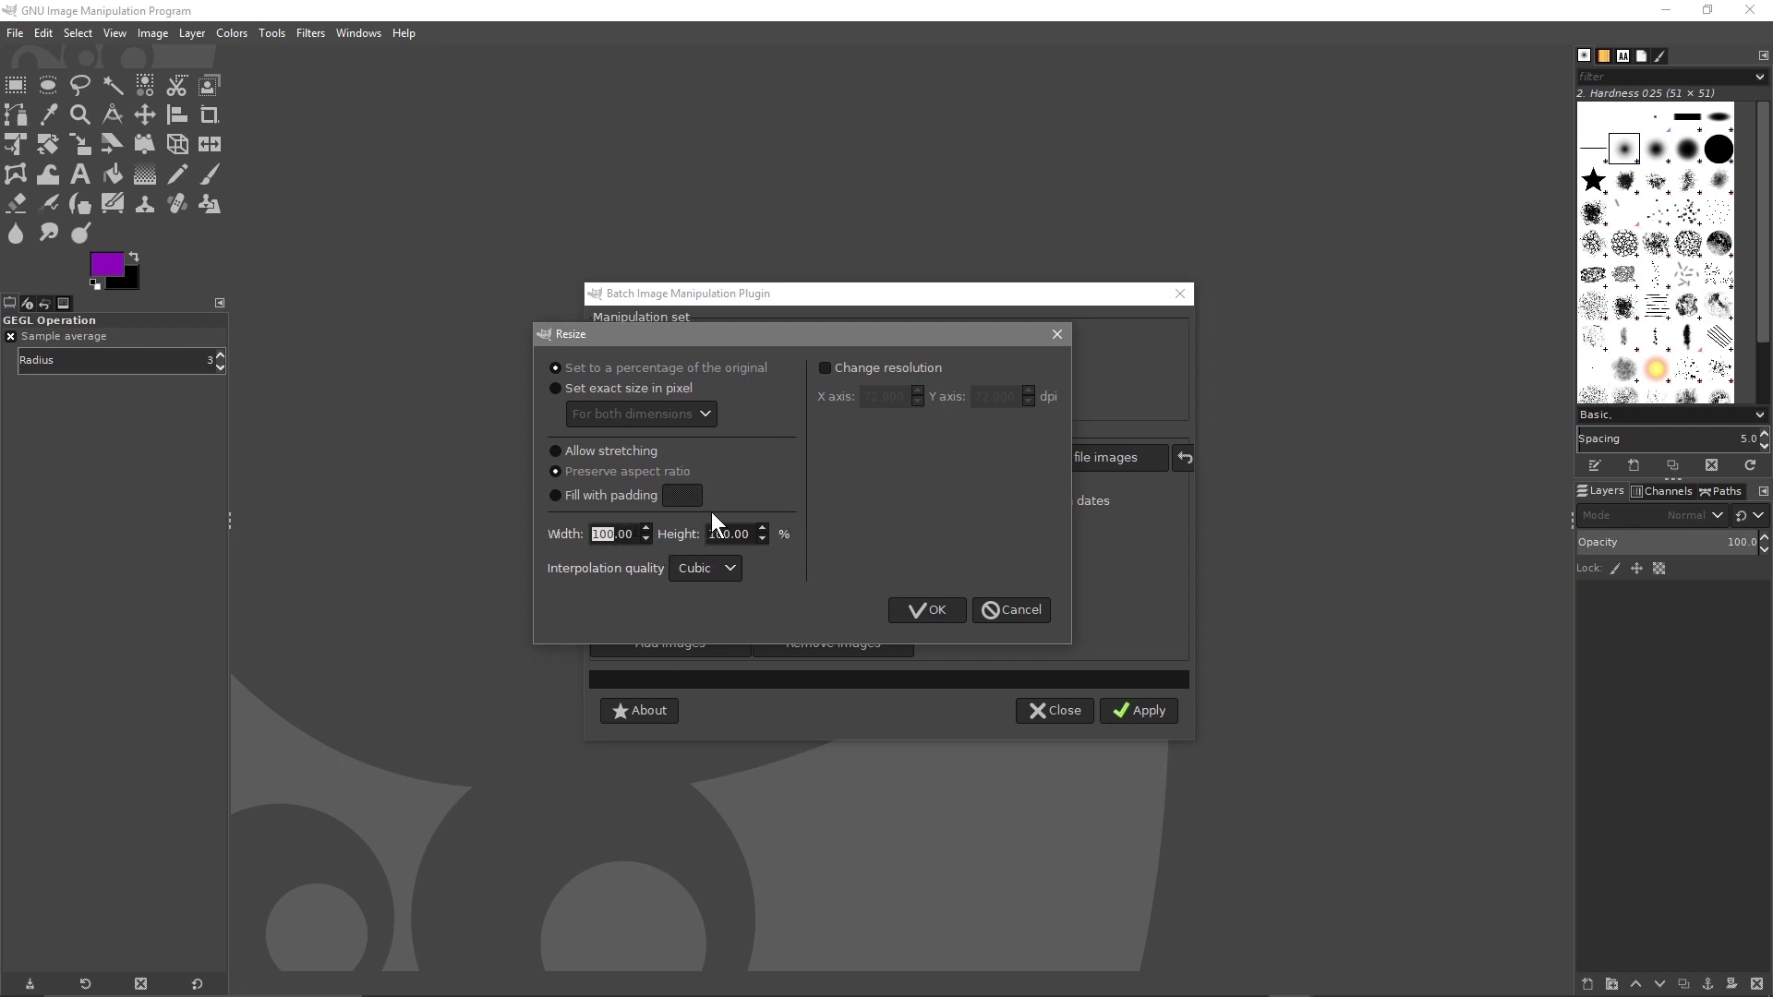
type("30")
key("Return")
left_click(738, 538)
left_click(707, 569)
left_click(687, 571)
left_click(929, 609)
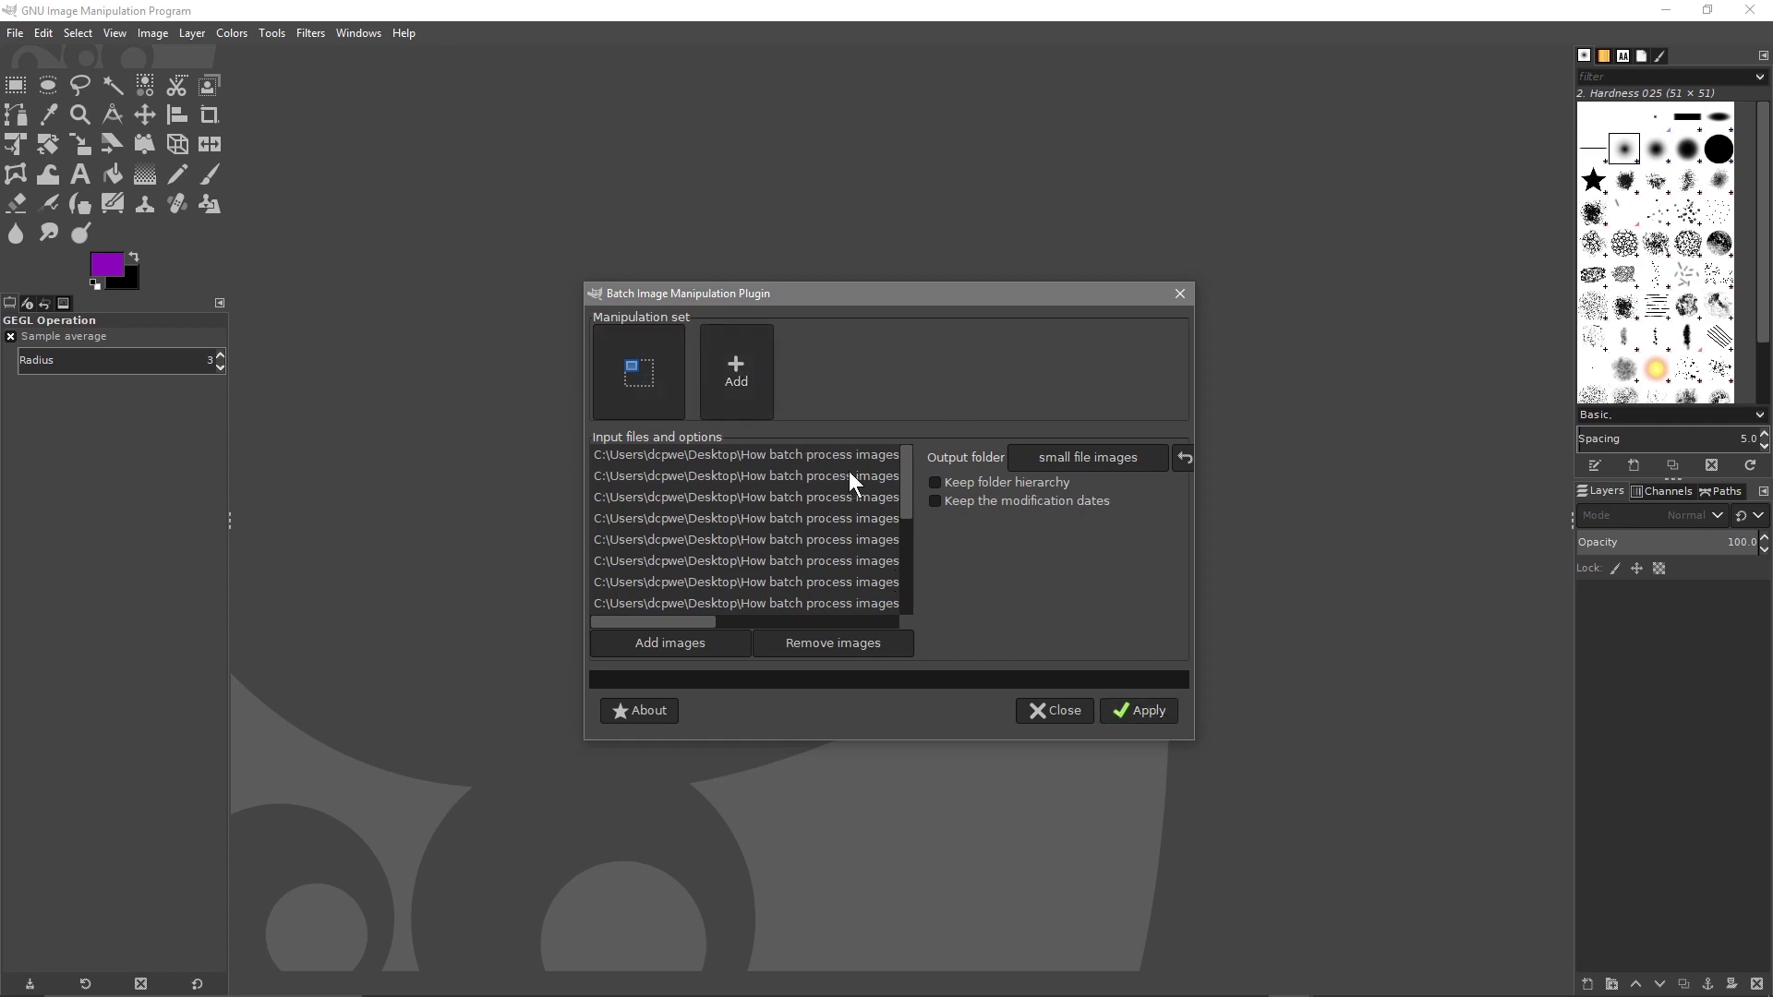
left_click(736, 380)
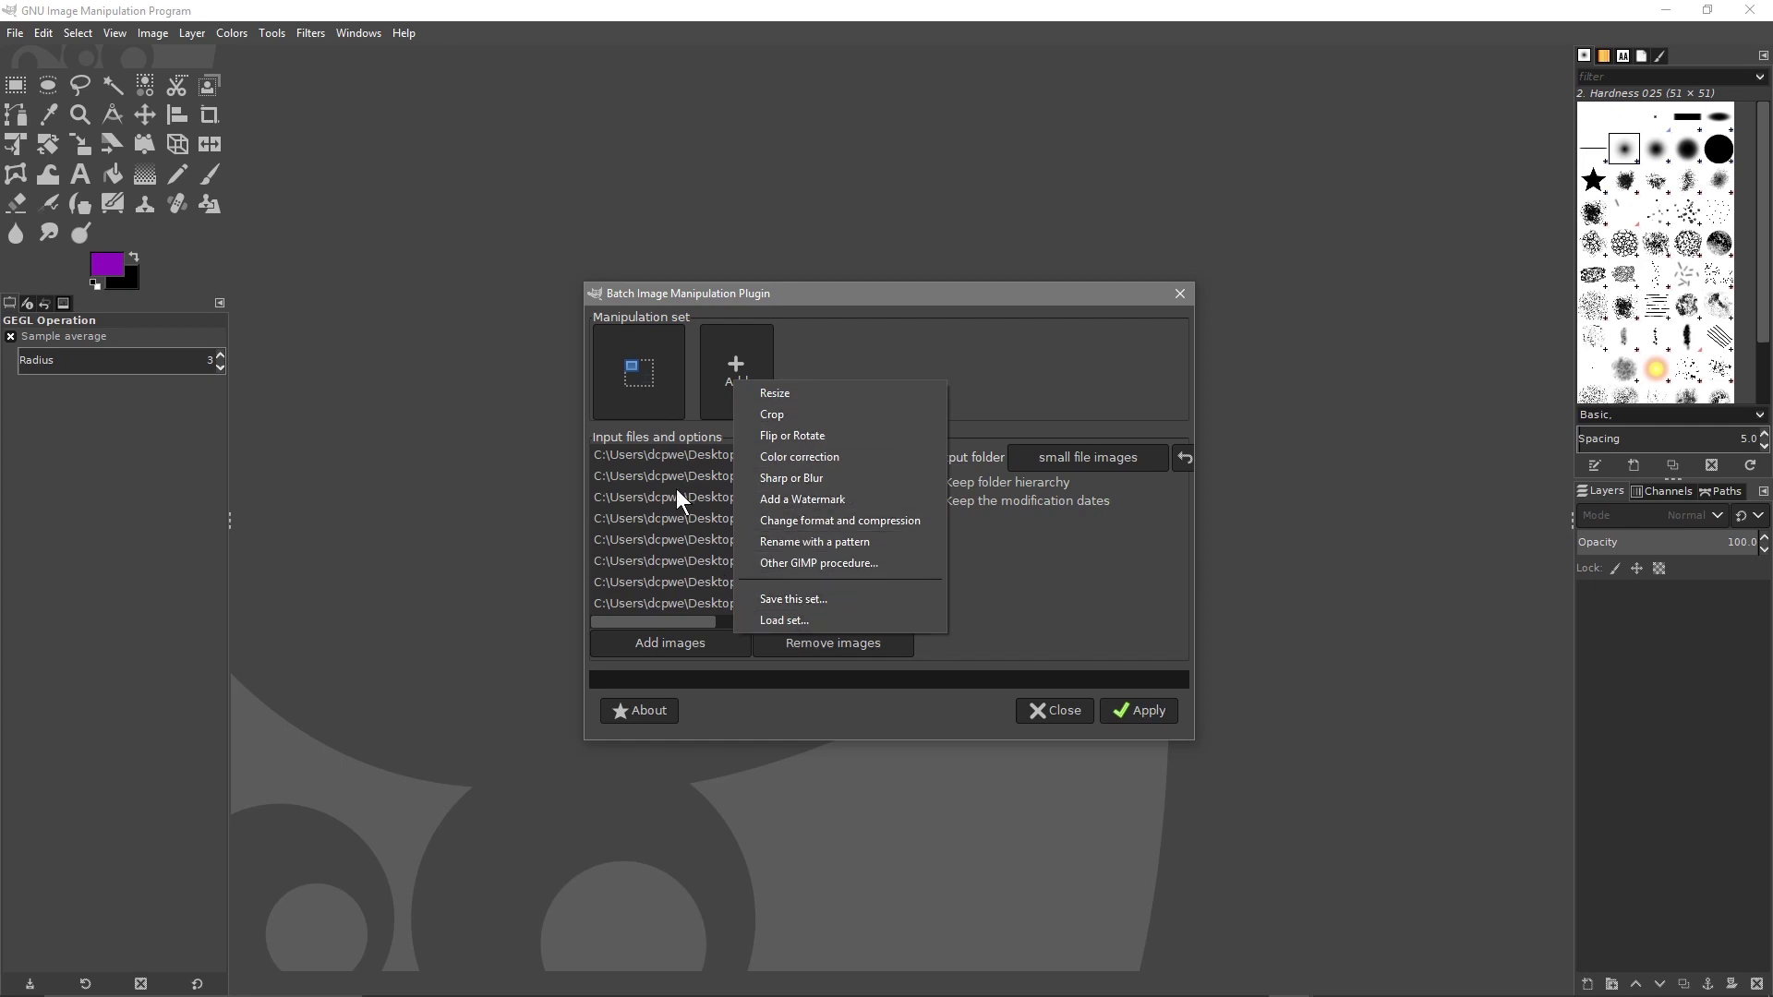
left_click(927, 342)
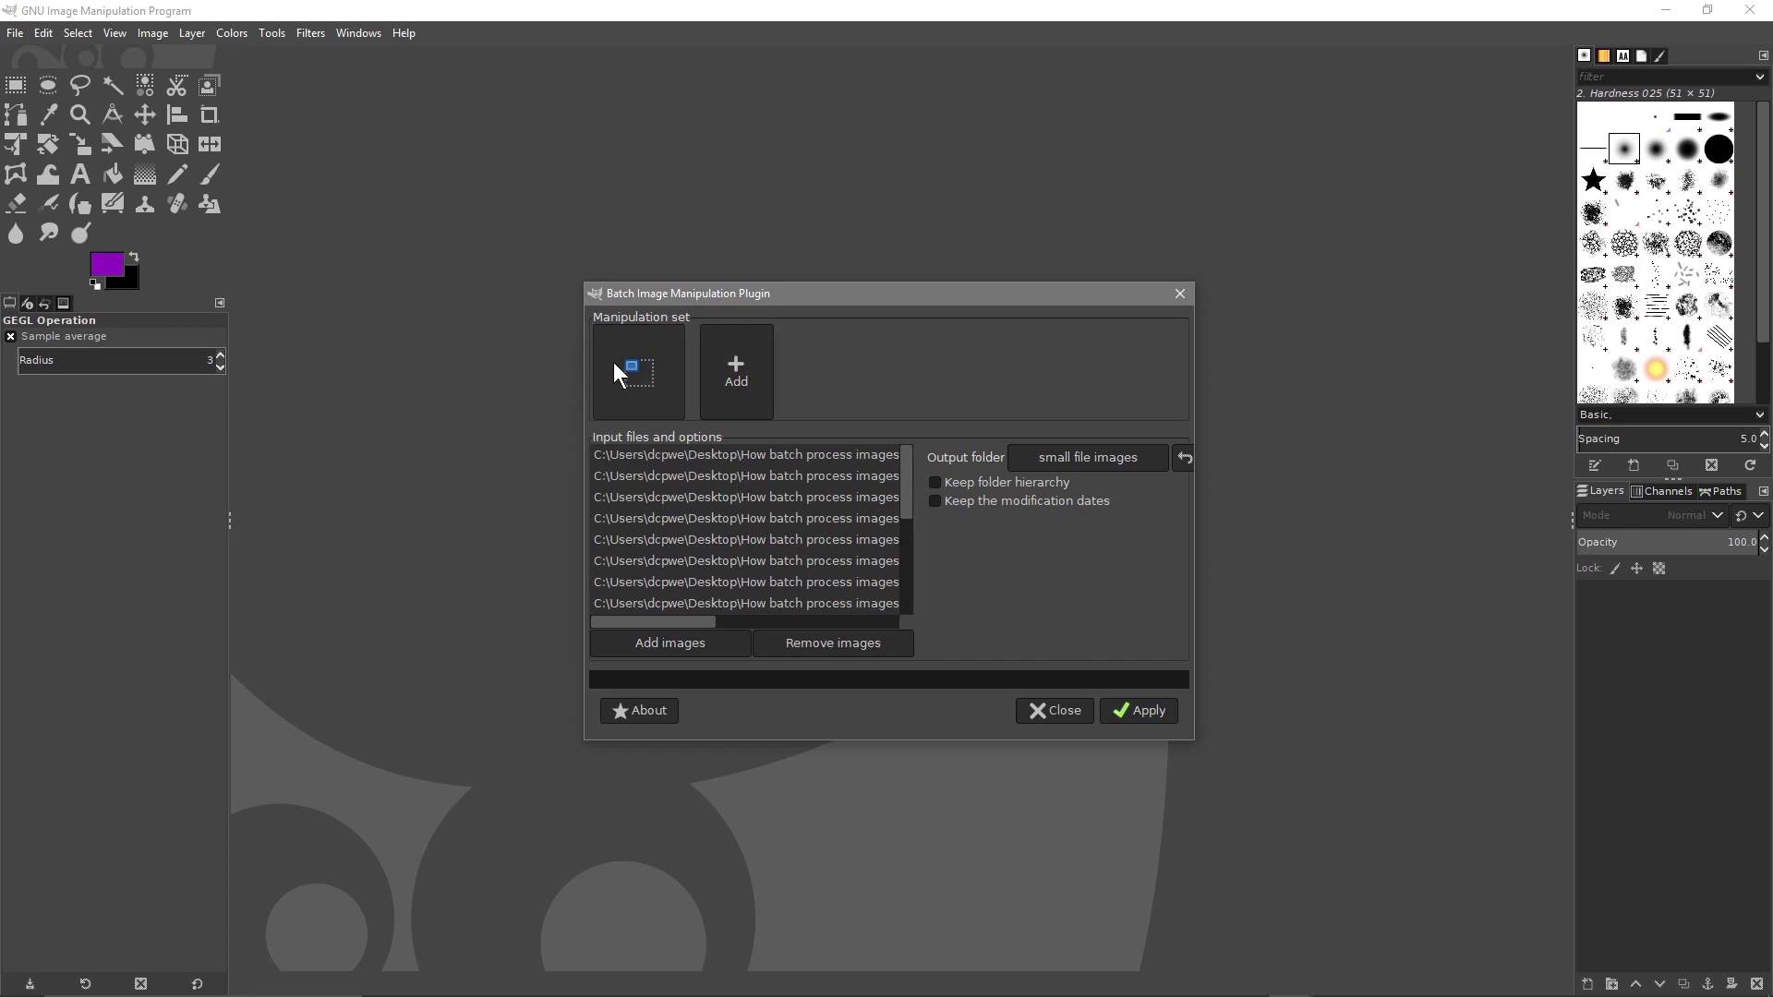
left_click(1142, 708)
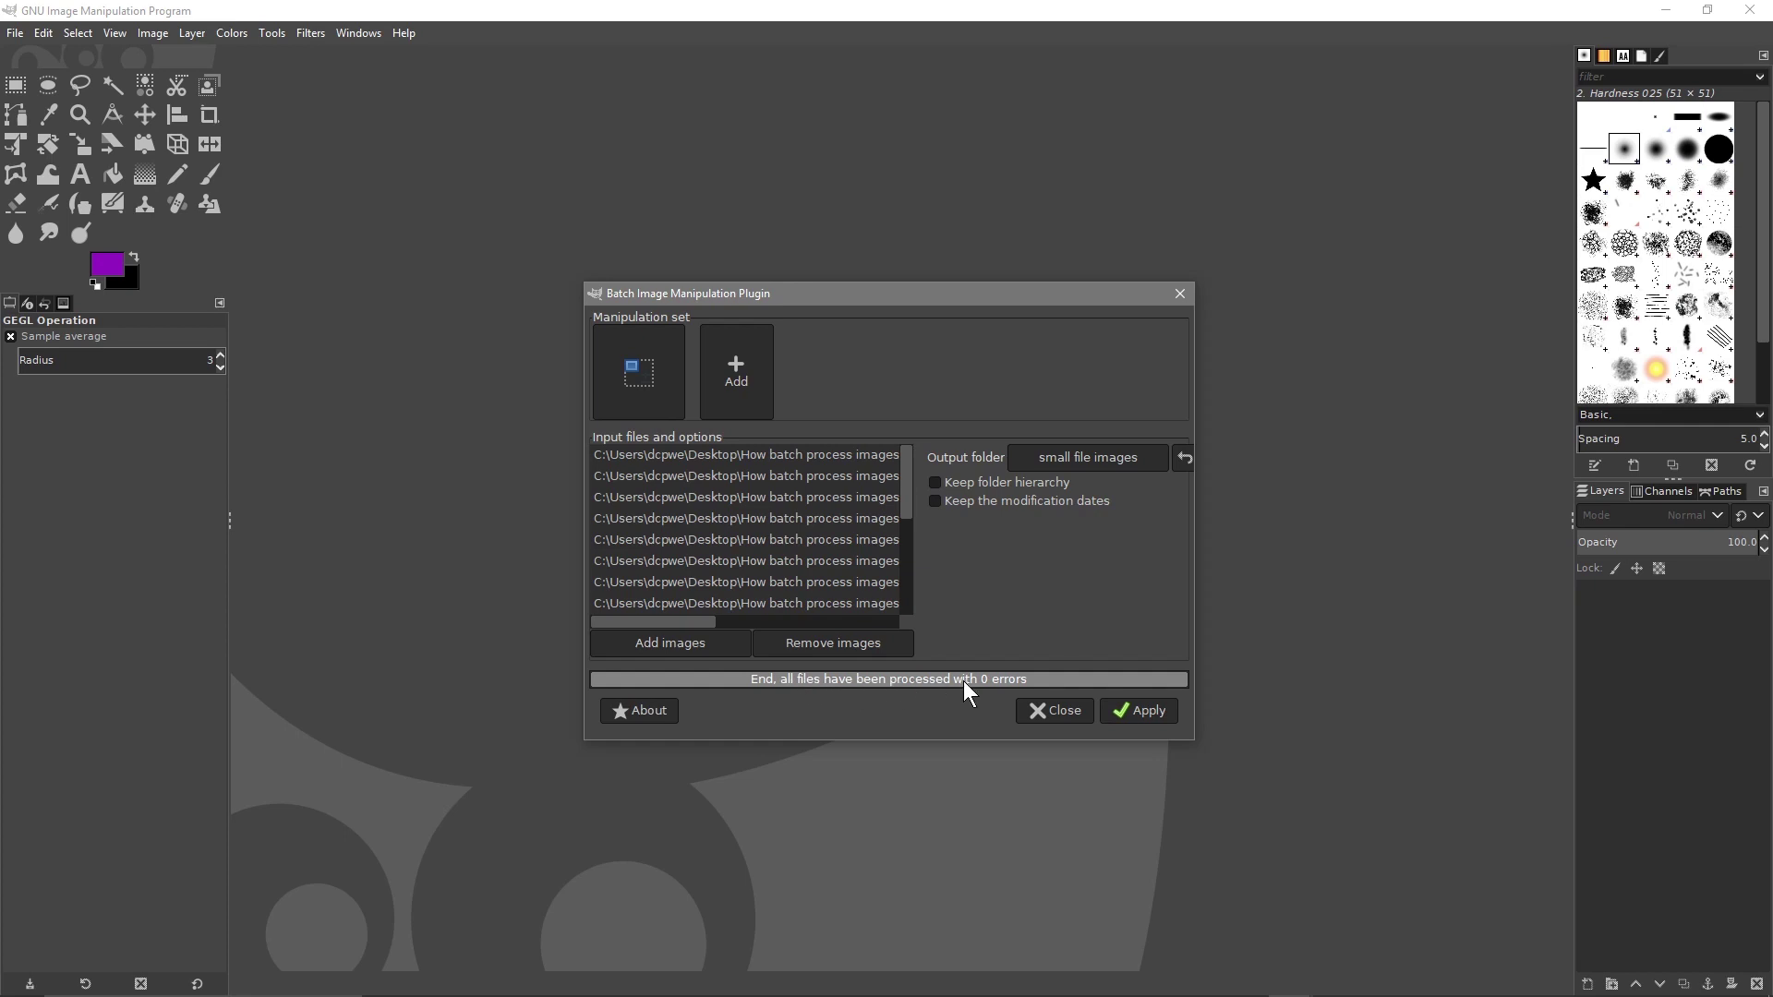
Close the batch plugin once all files are processed with 0 errors.
left_click(1057, 712)
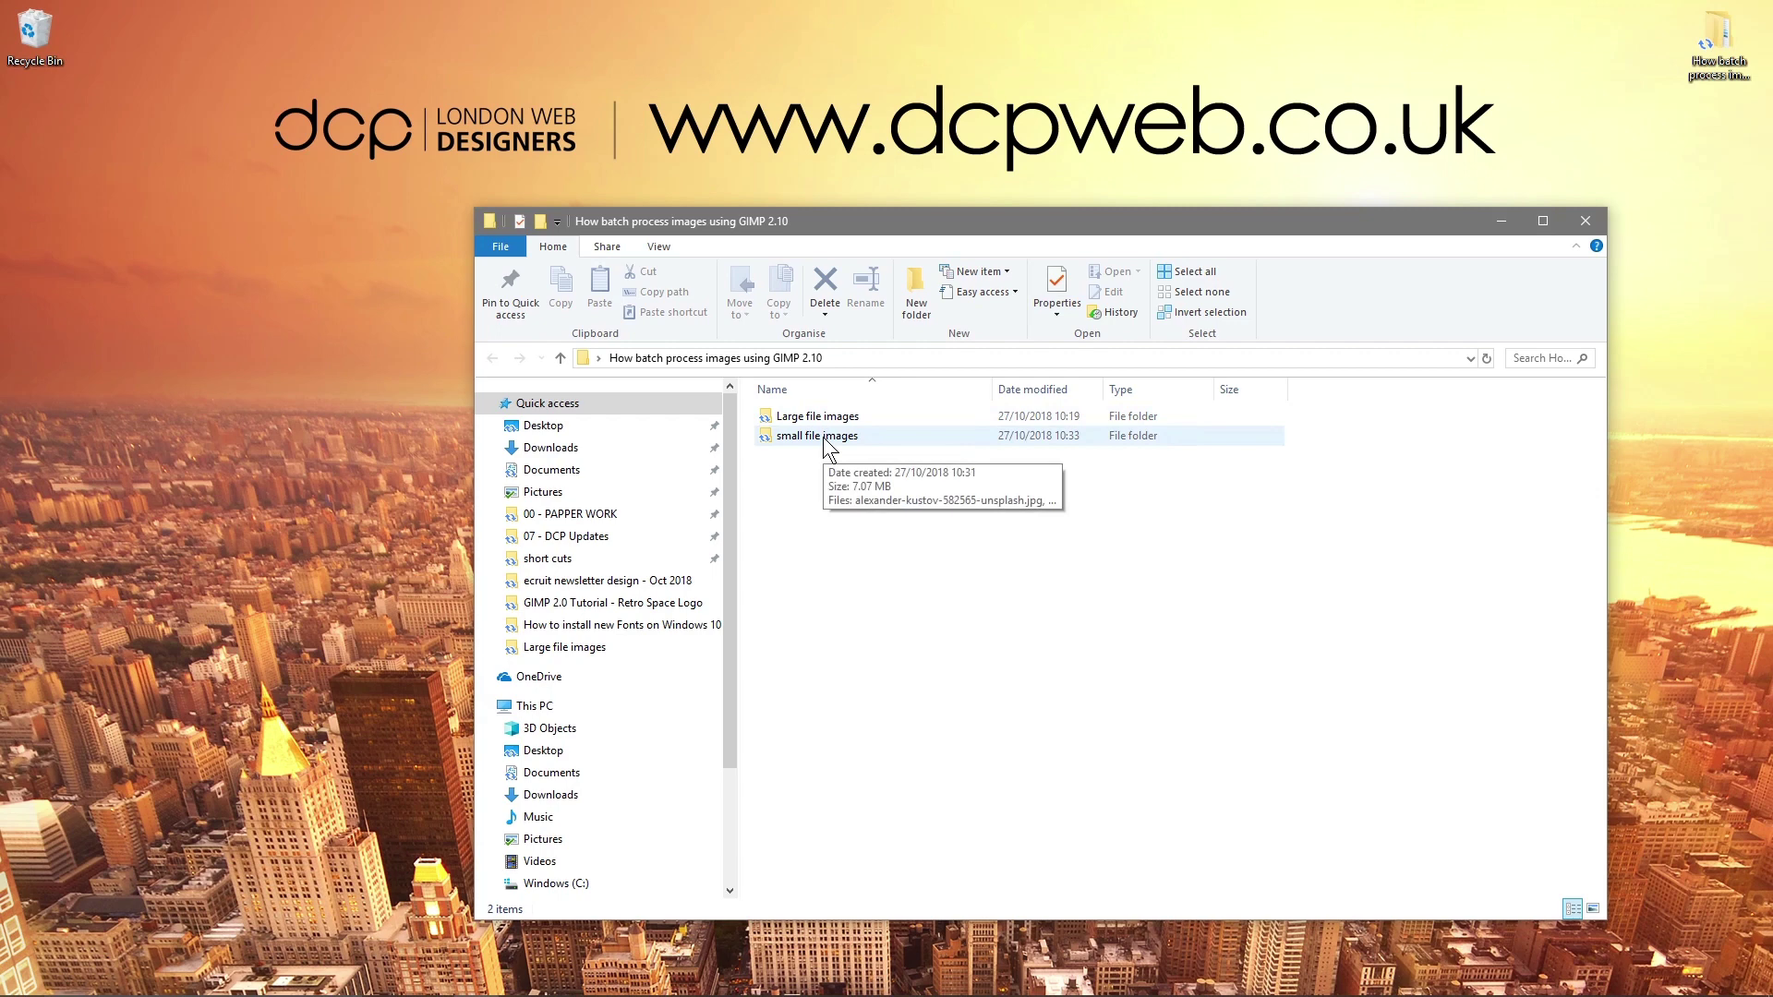
Open the small file images folder's Properties and move it aside.
left_click(823, 436)
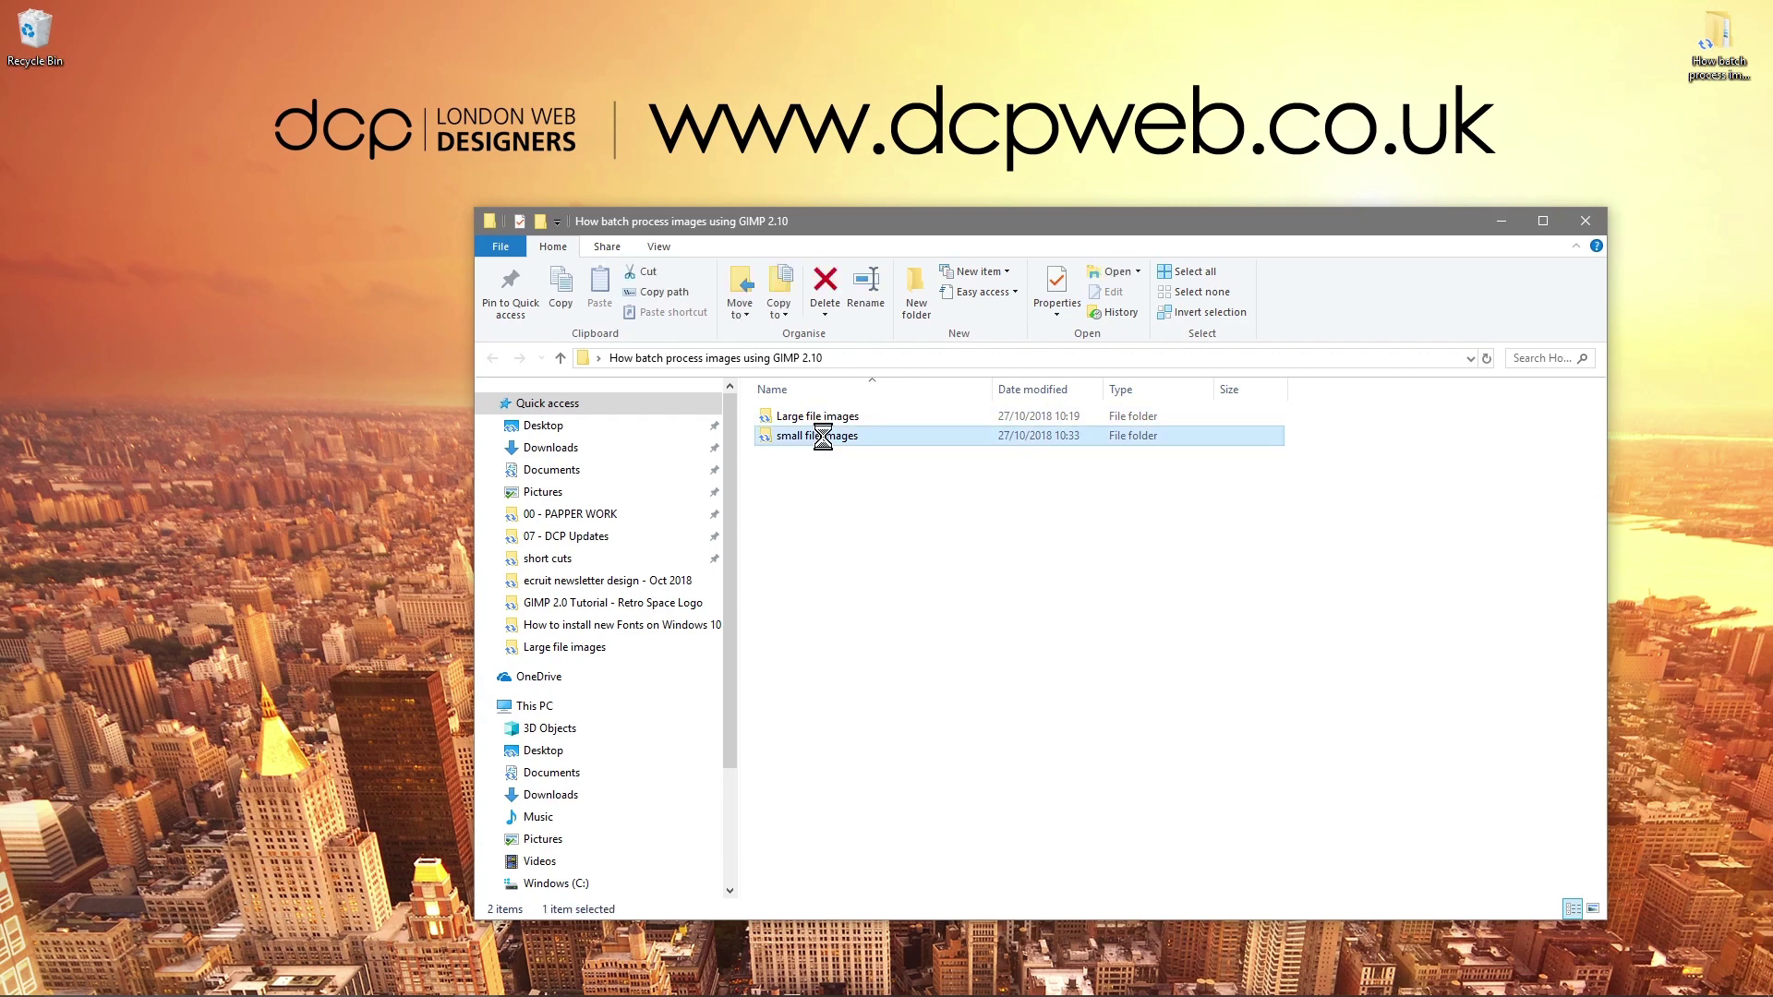
right_click(823, 436)
left_click(937, 982)
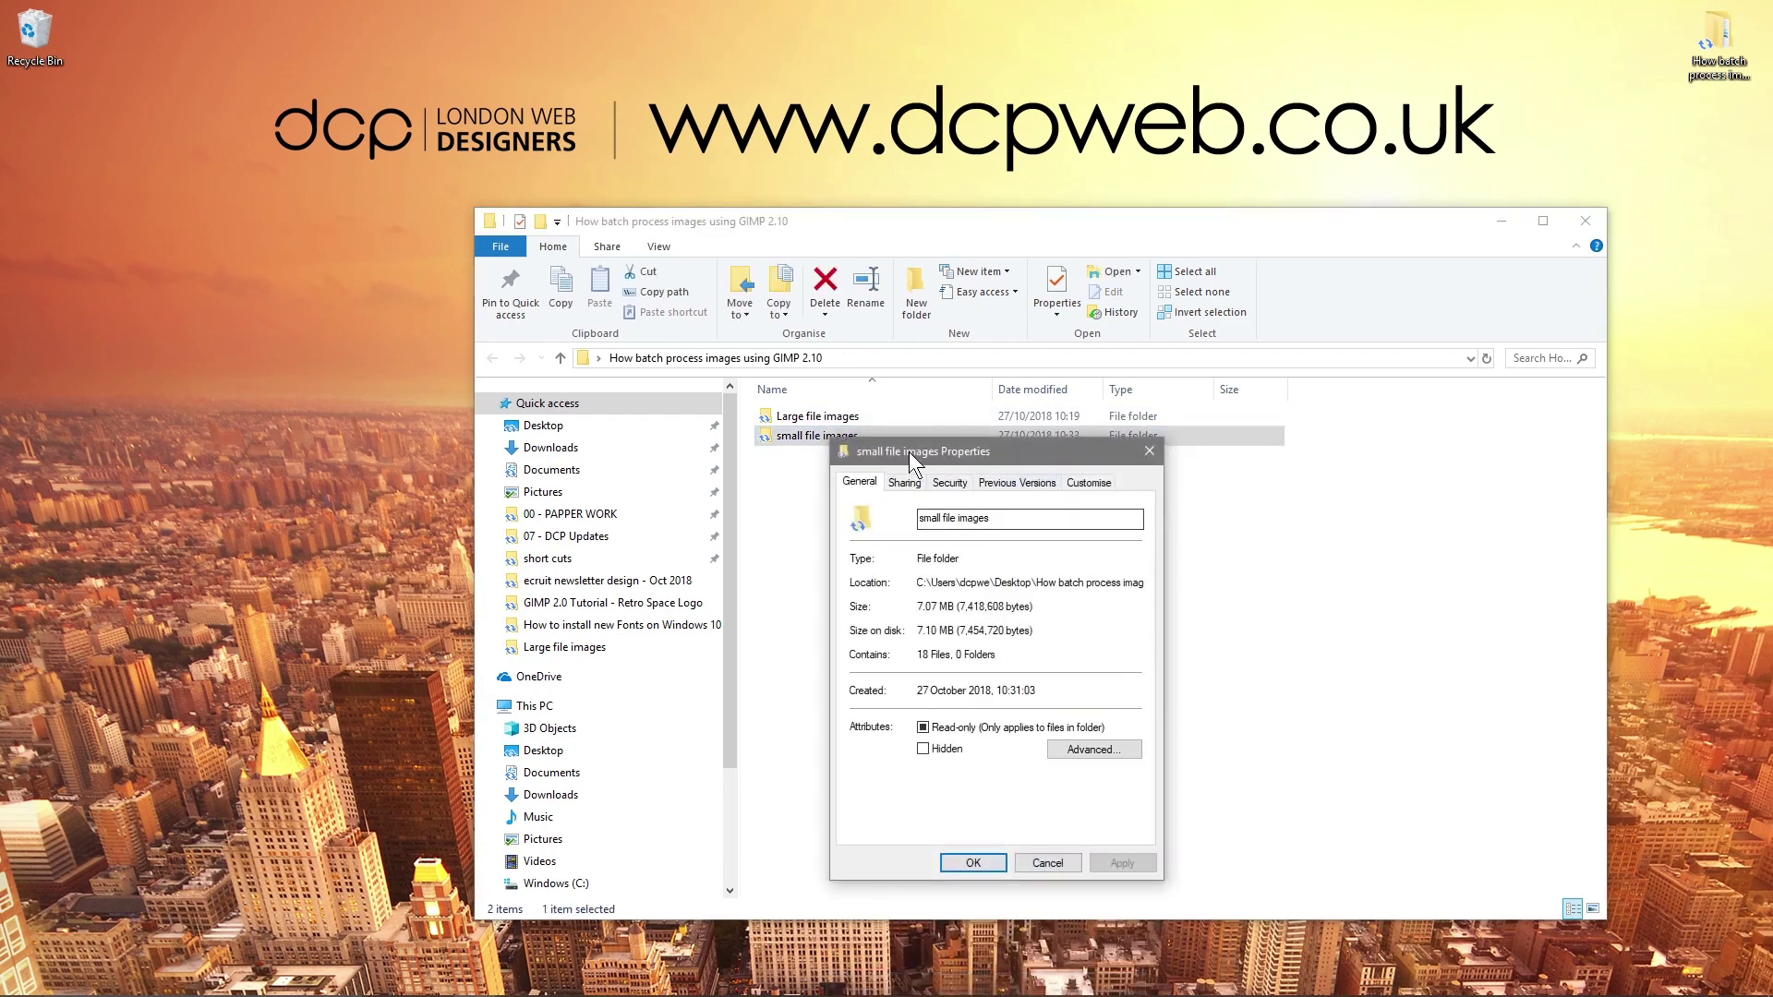
left_click_drag(905, 430, 1271, 405)
left_click_drag(874, 220, 413, 87)
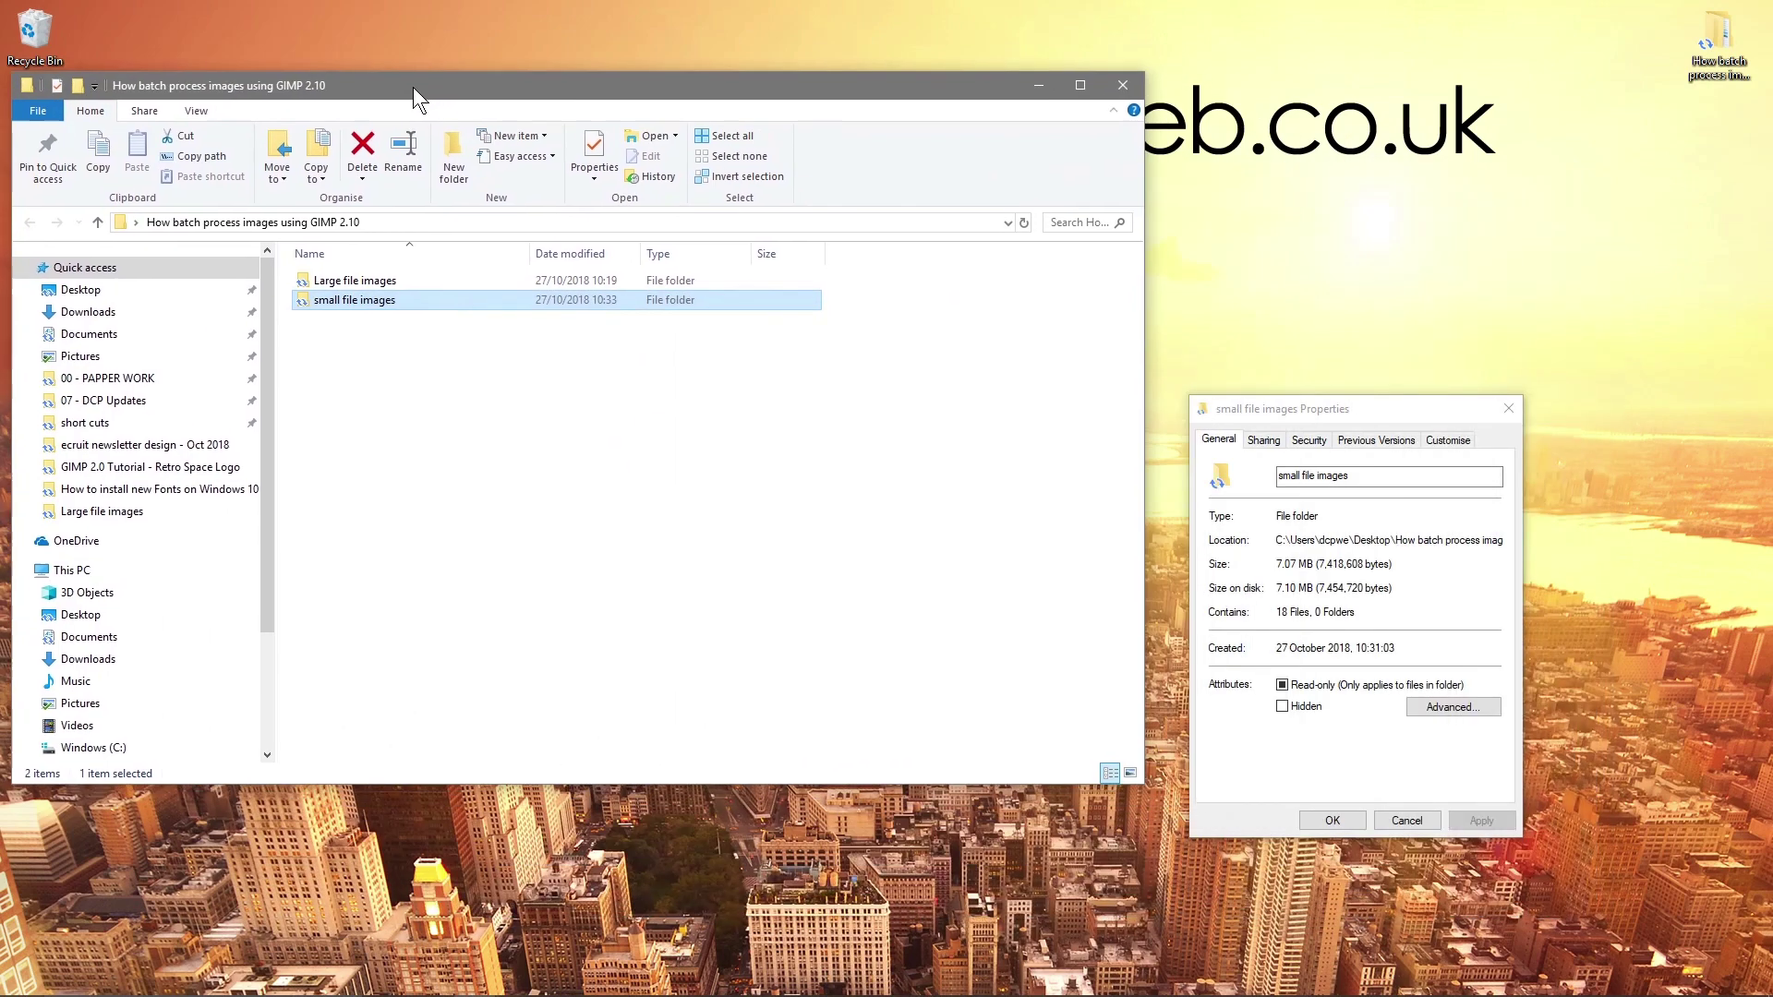
Open Large file images Properties beside it, compare 58.3 MB to 7.07 MB, then close both.
right_click(318, 284)
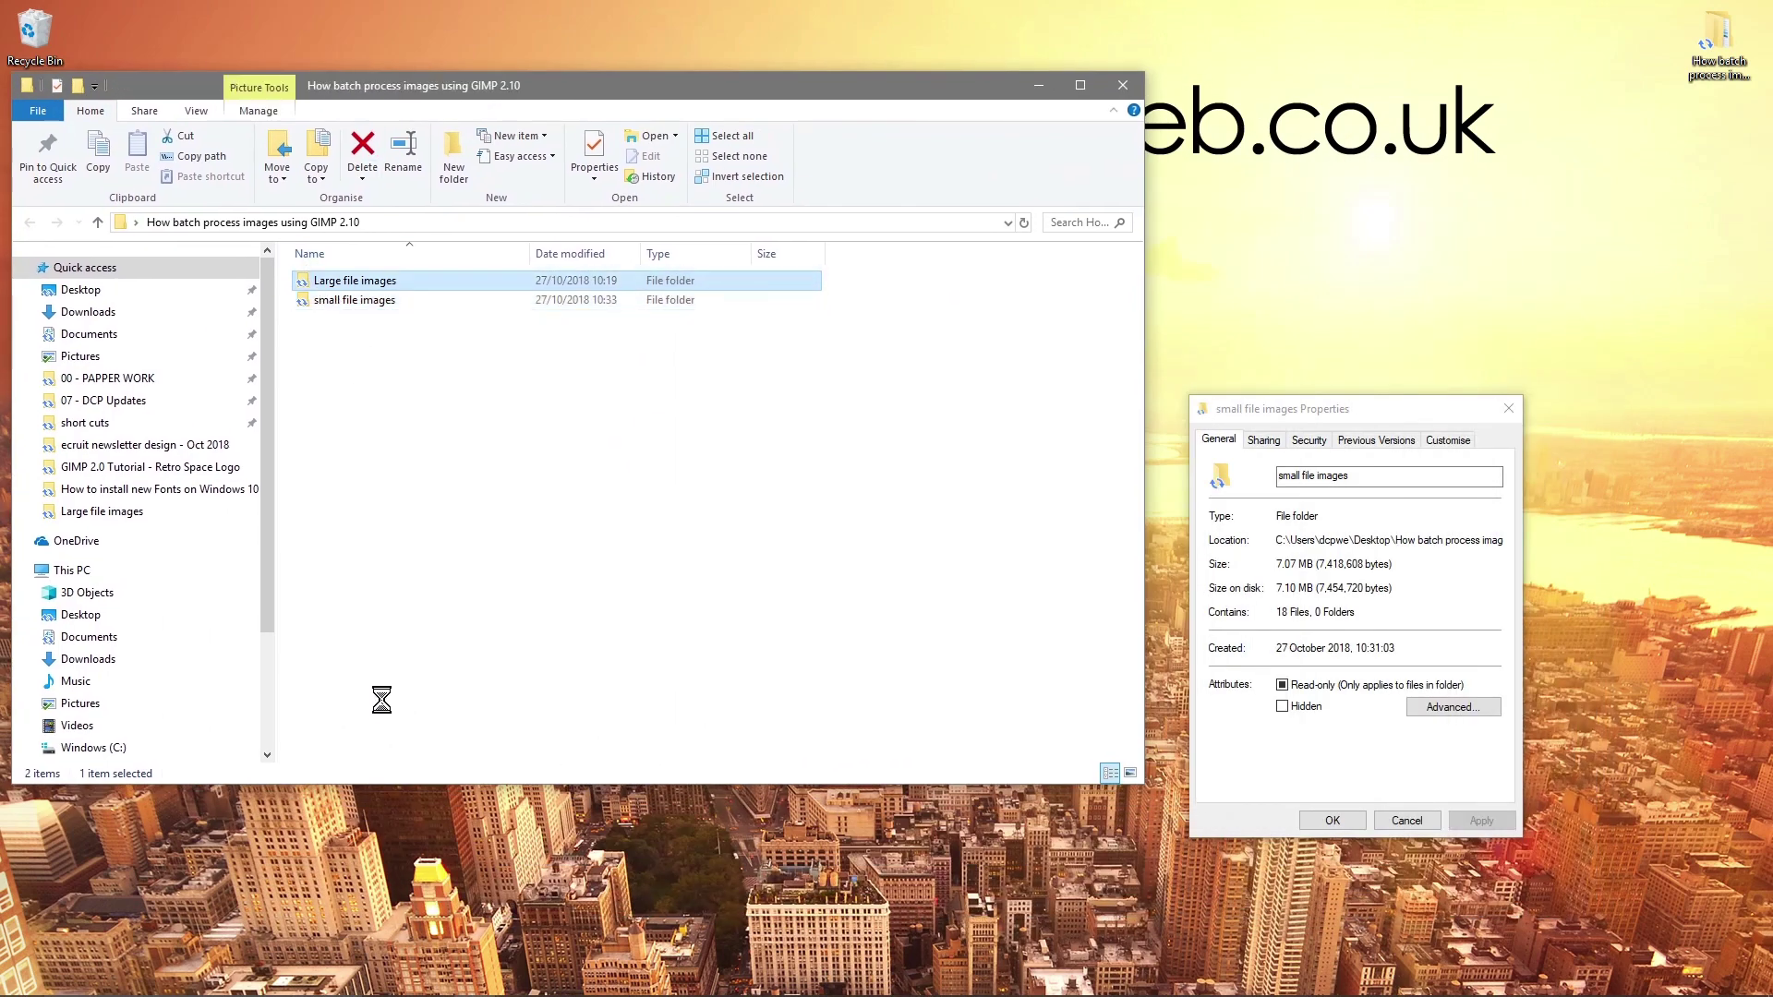
left_click(409, 907)
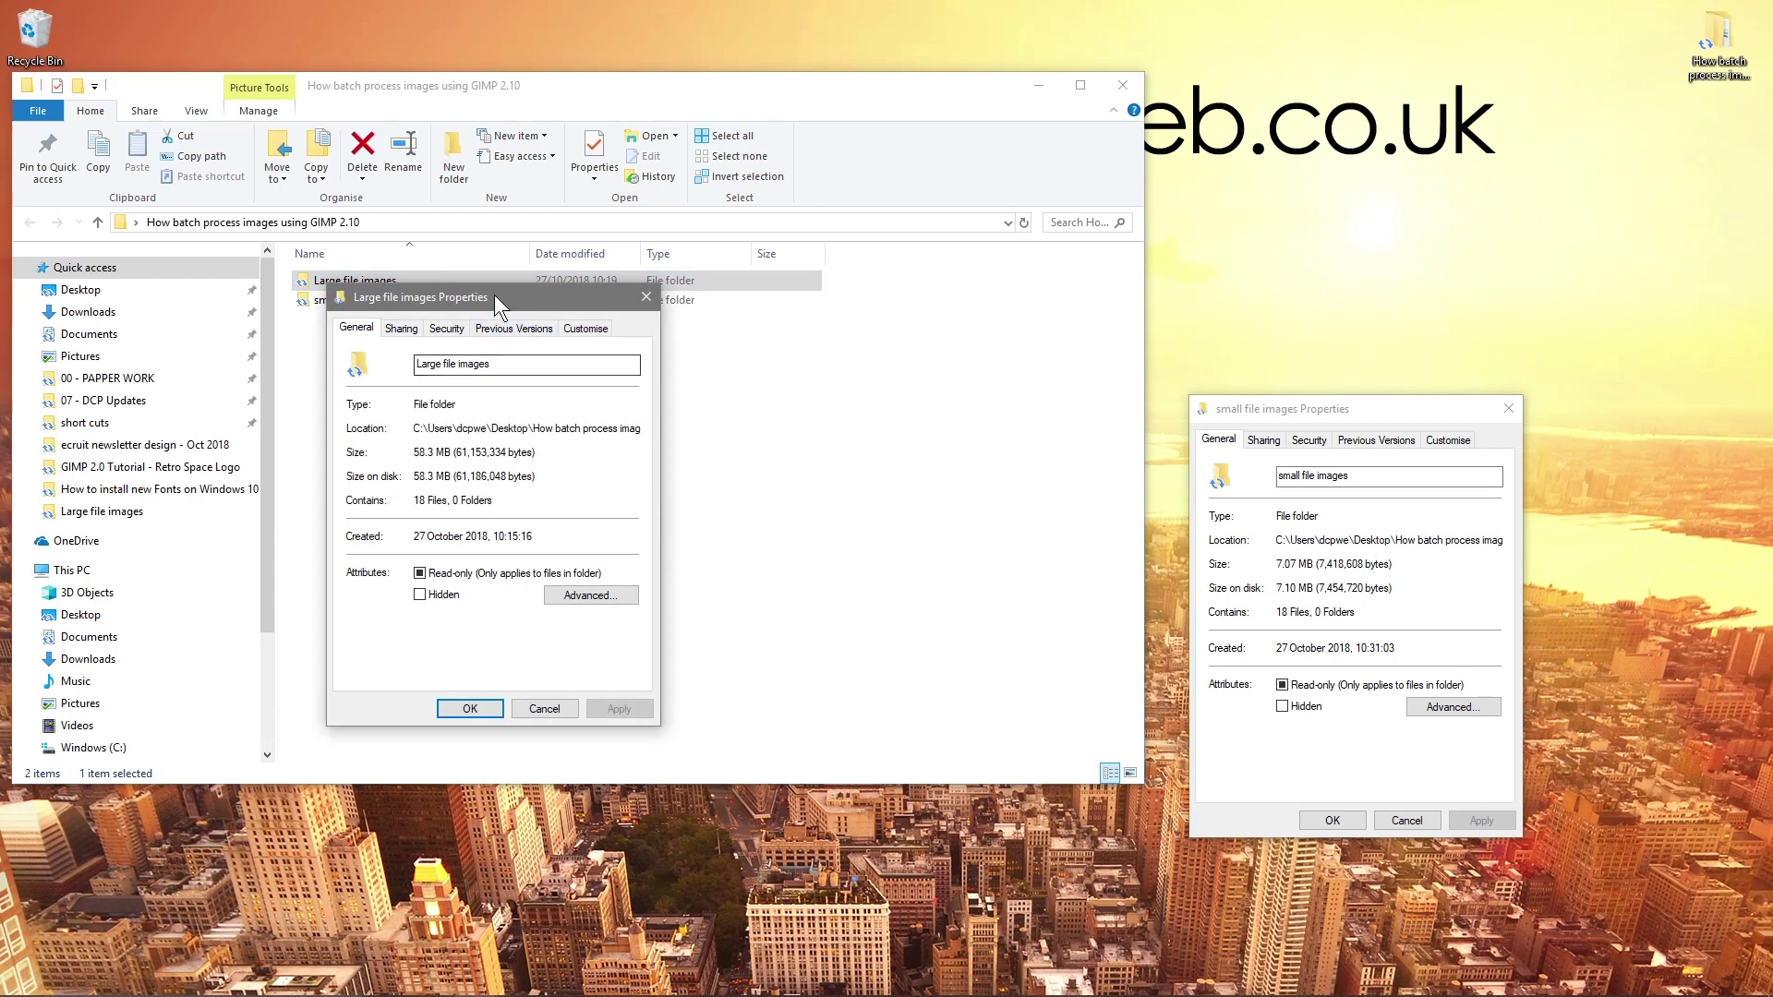
left_click_drag(495, 296, 962, 406)
left_click_drag(1210, 405, 1182, 407)
left_click_drag(1227, 568, 1255, 565)
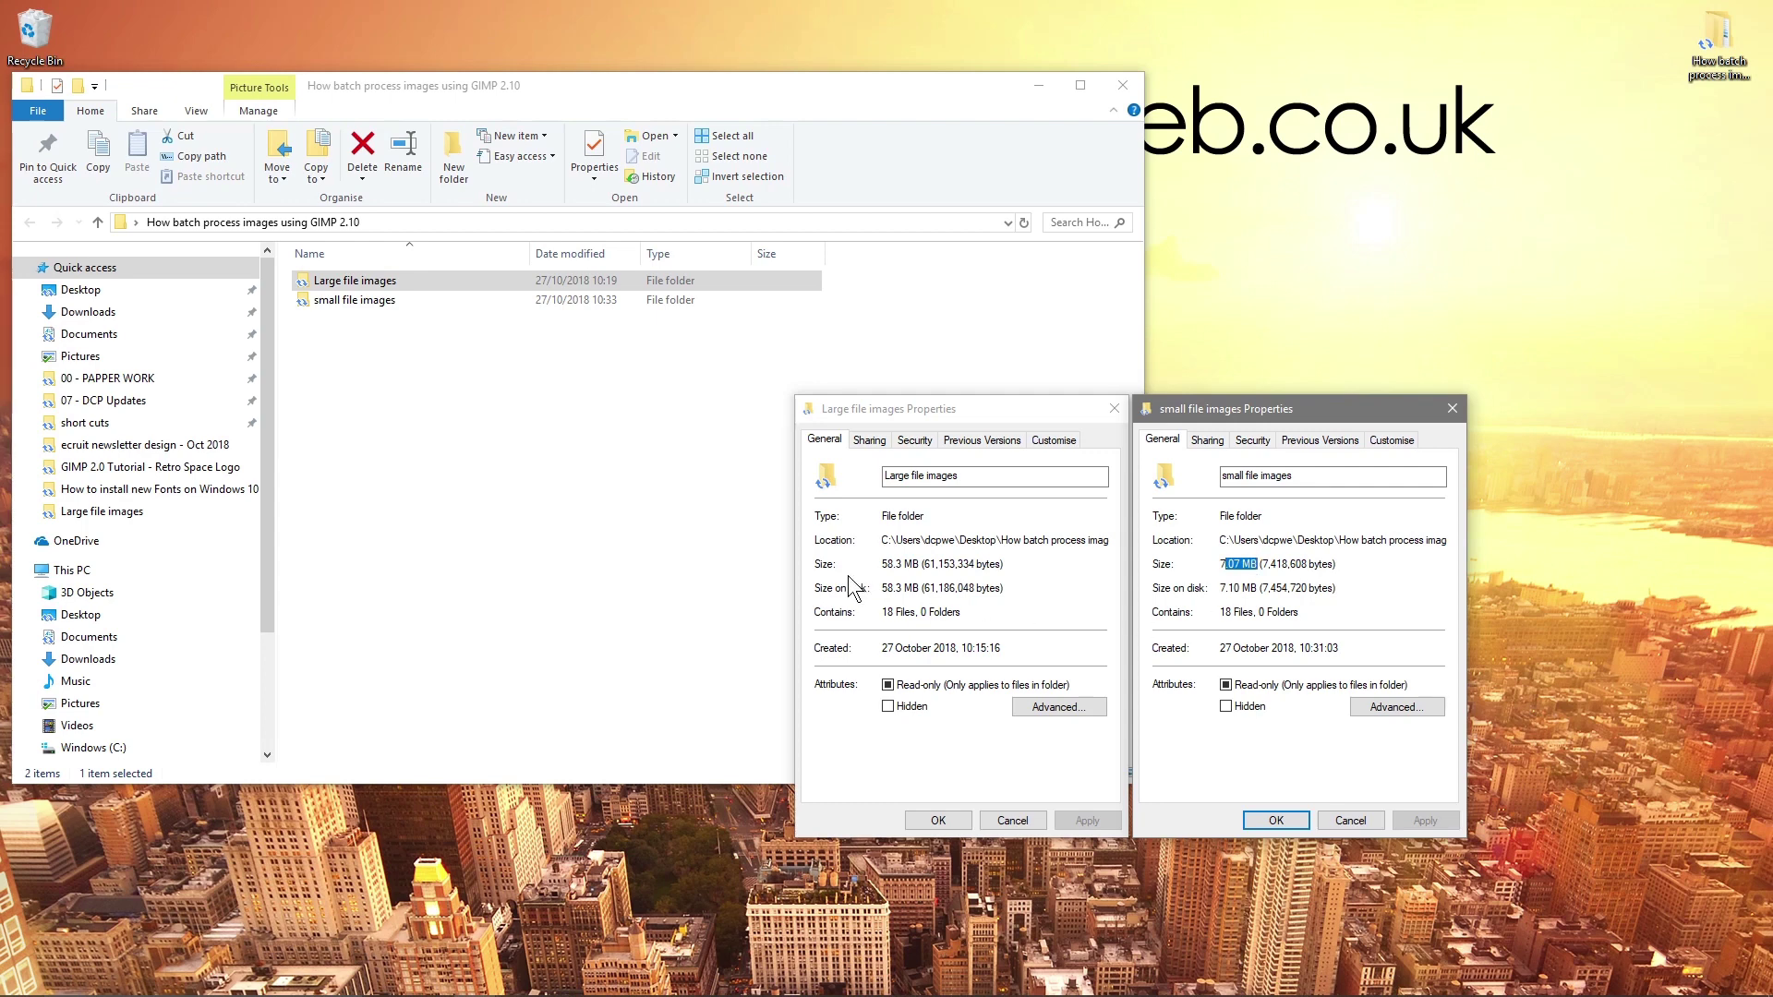
left_click_drag(886, 566, 931, 567)
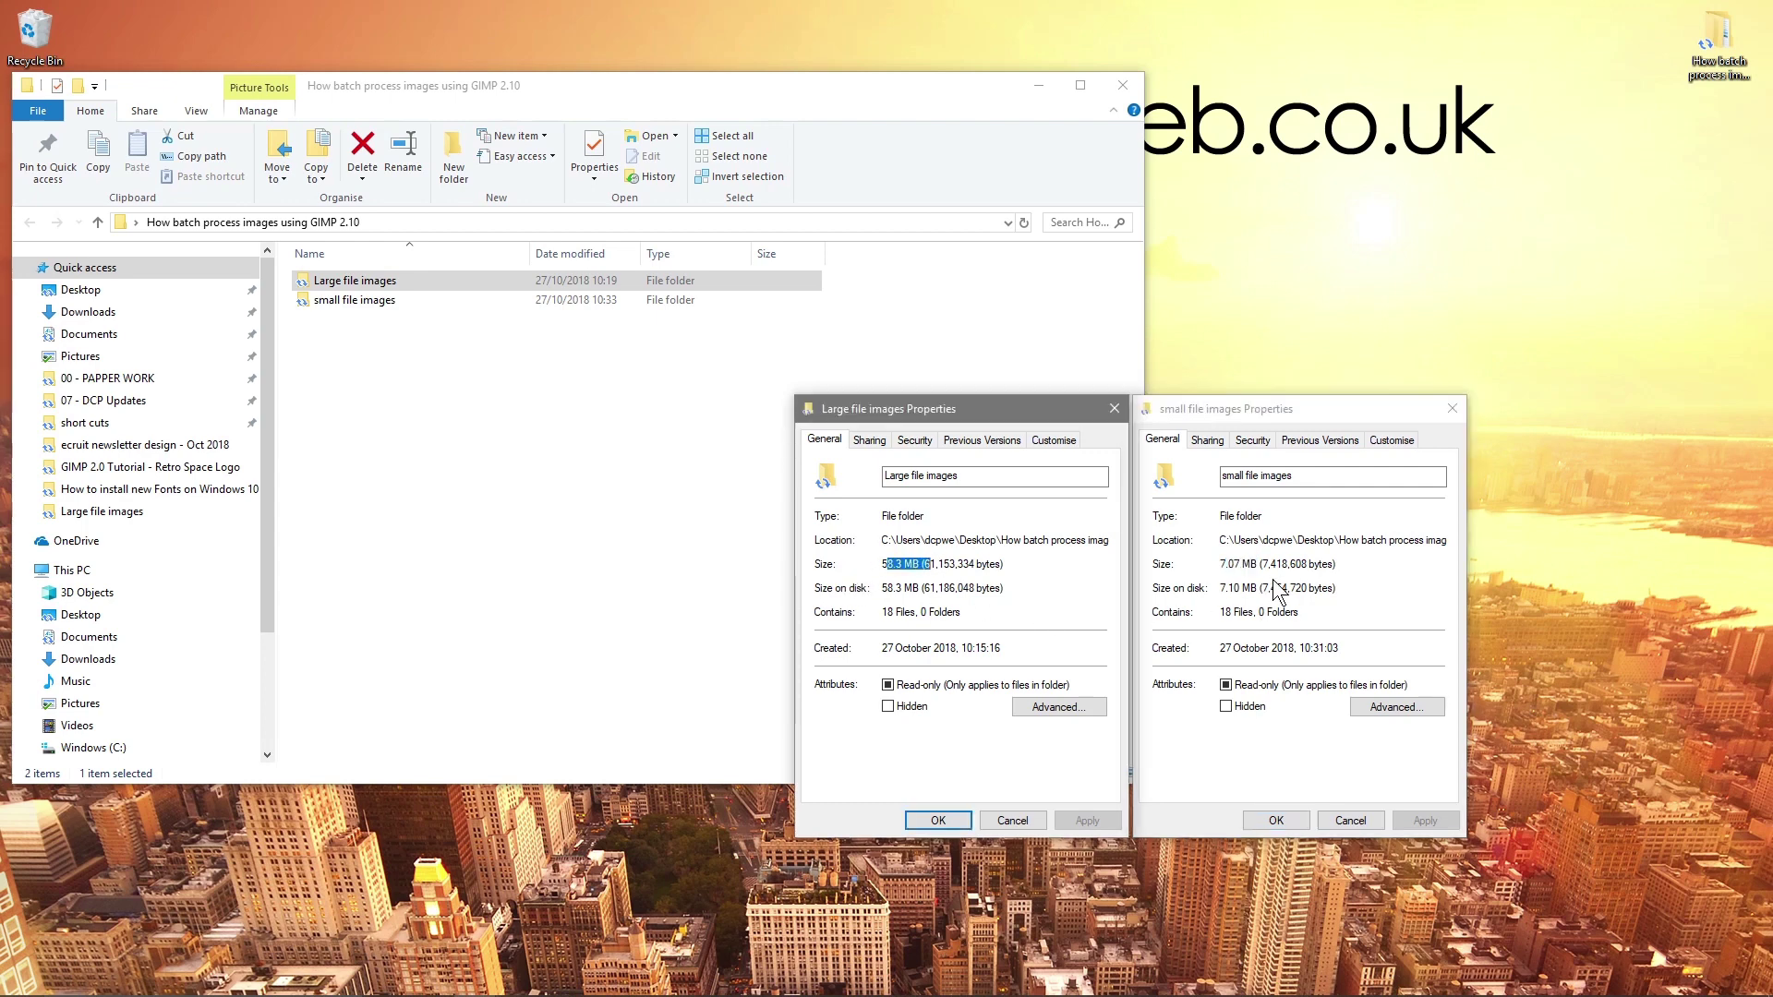
left_click_drag(1226, 565, 1258, 566)
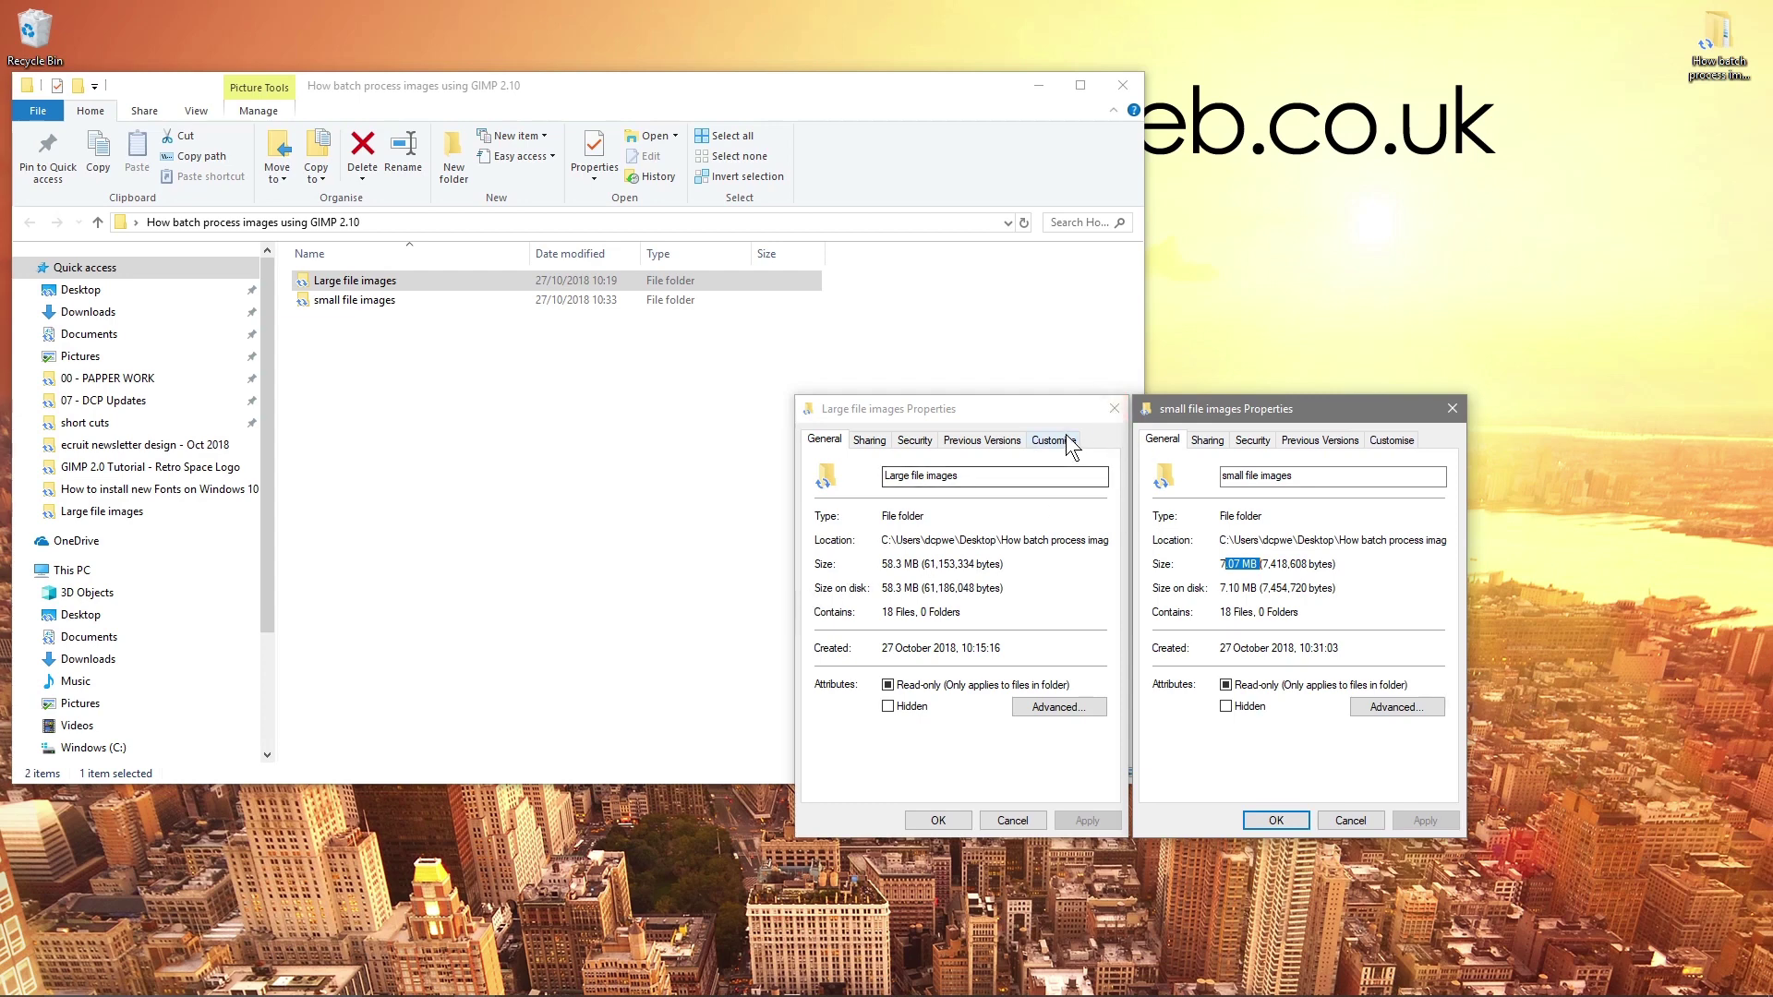
left_click(1103, 412)
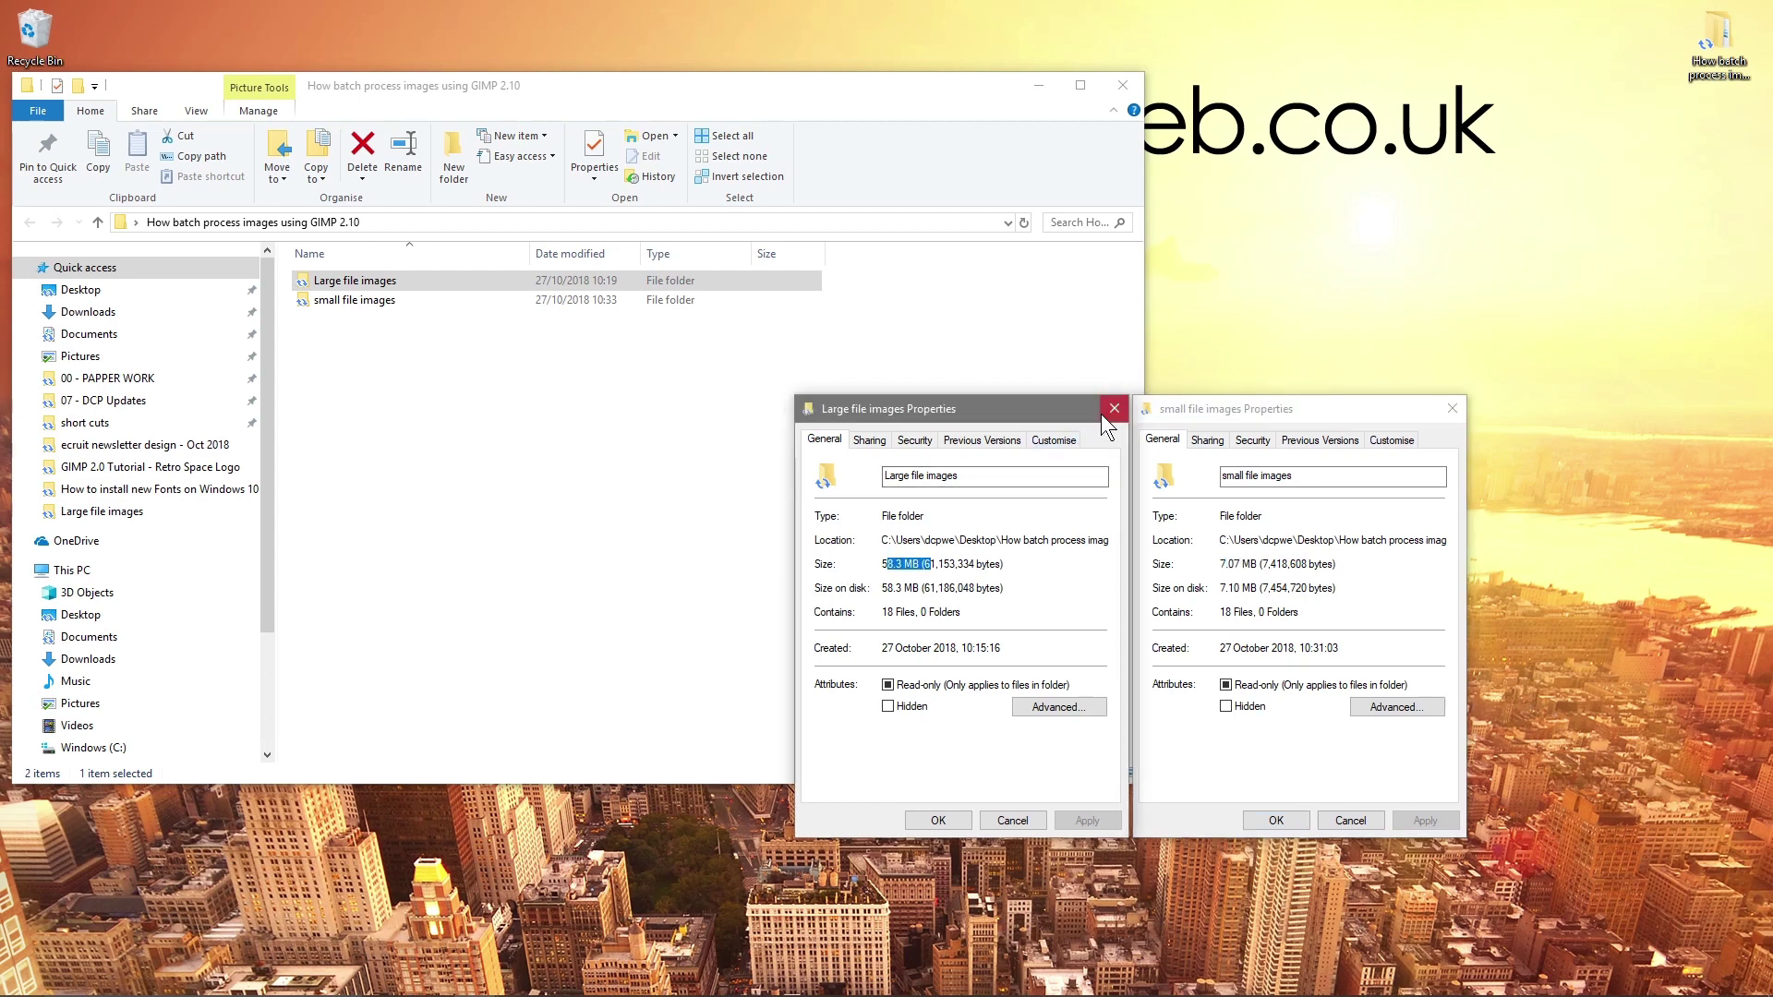
left_click(1458, 407)
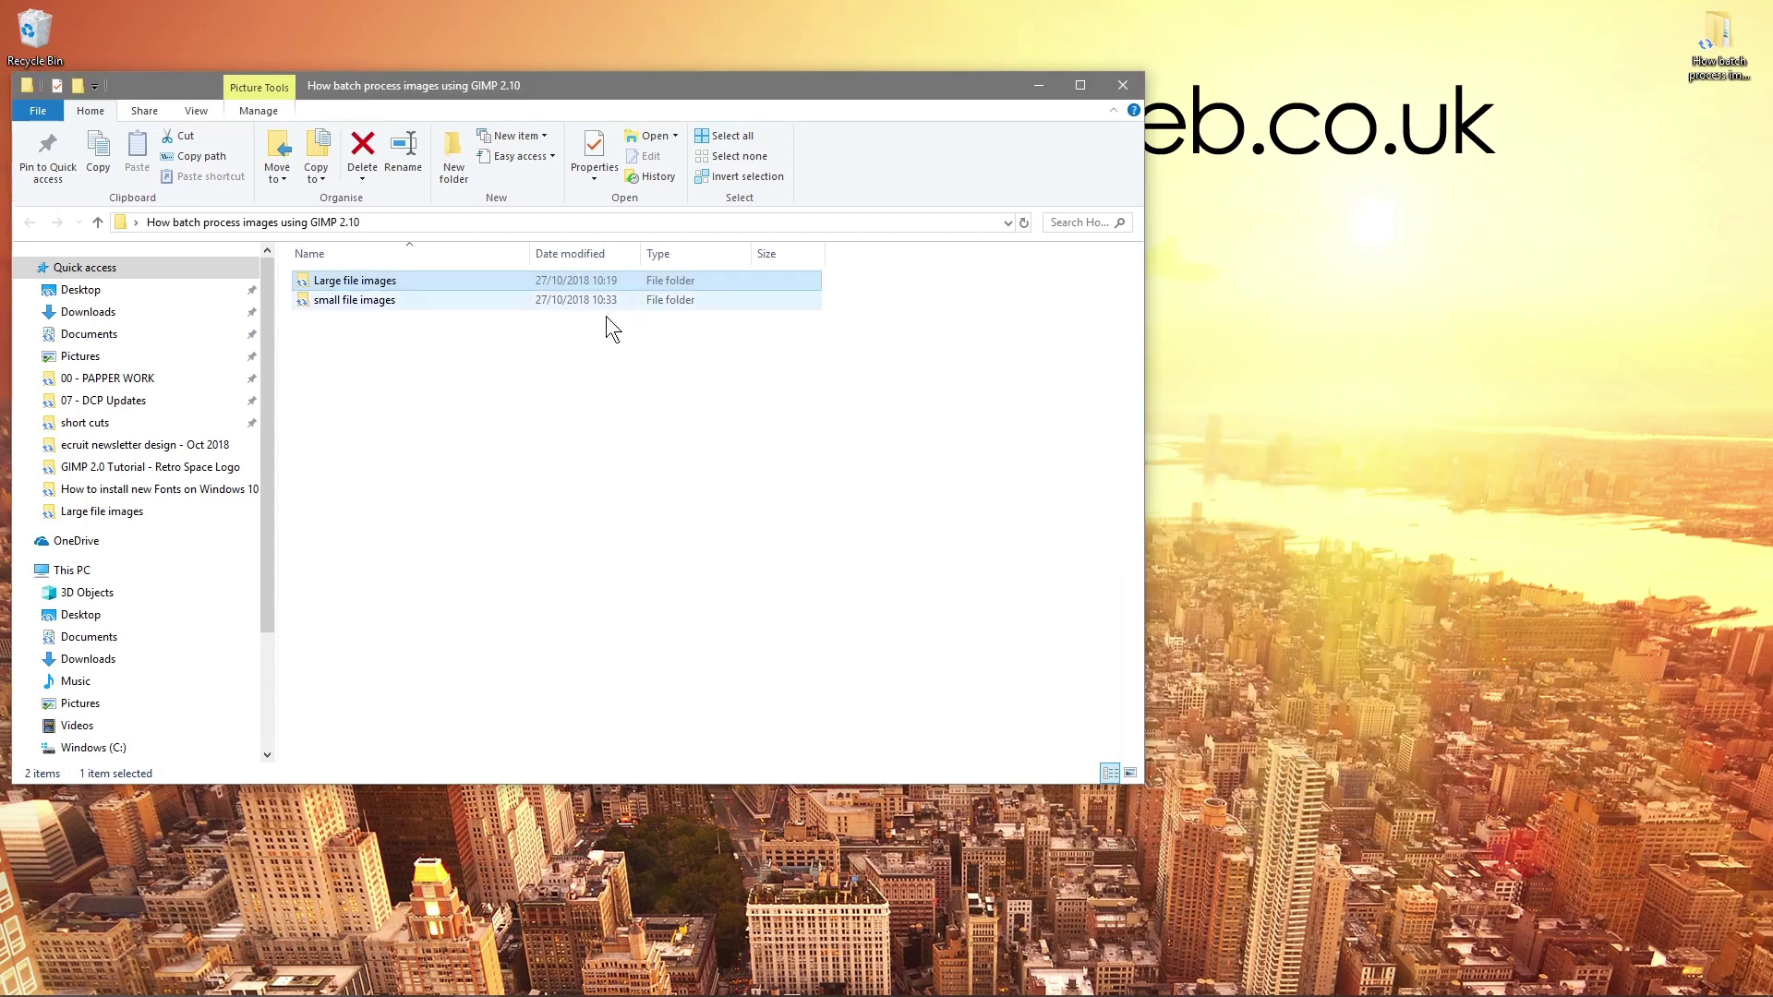
Open the first original London photo from Large file images and snap its viewer to the right half.
double_click(349, 281)
double_click(340, 284)
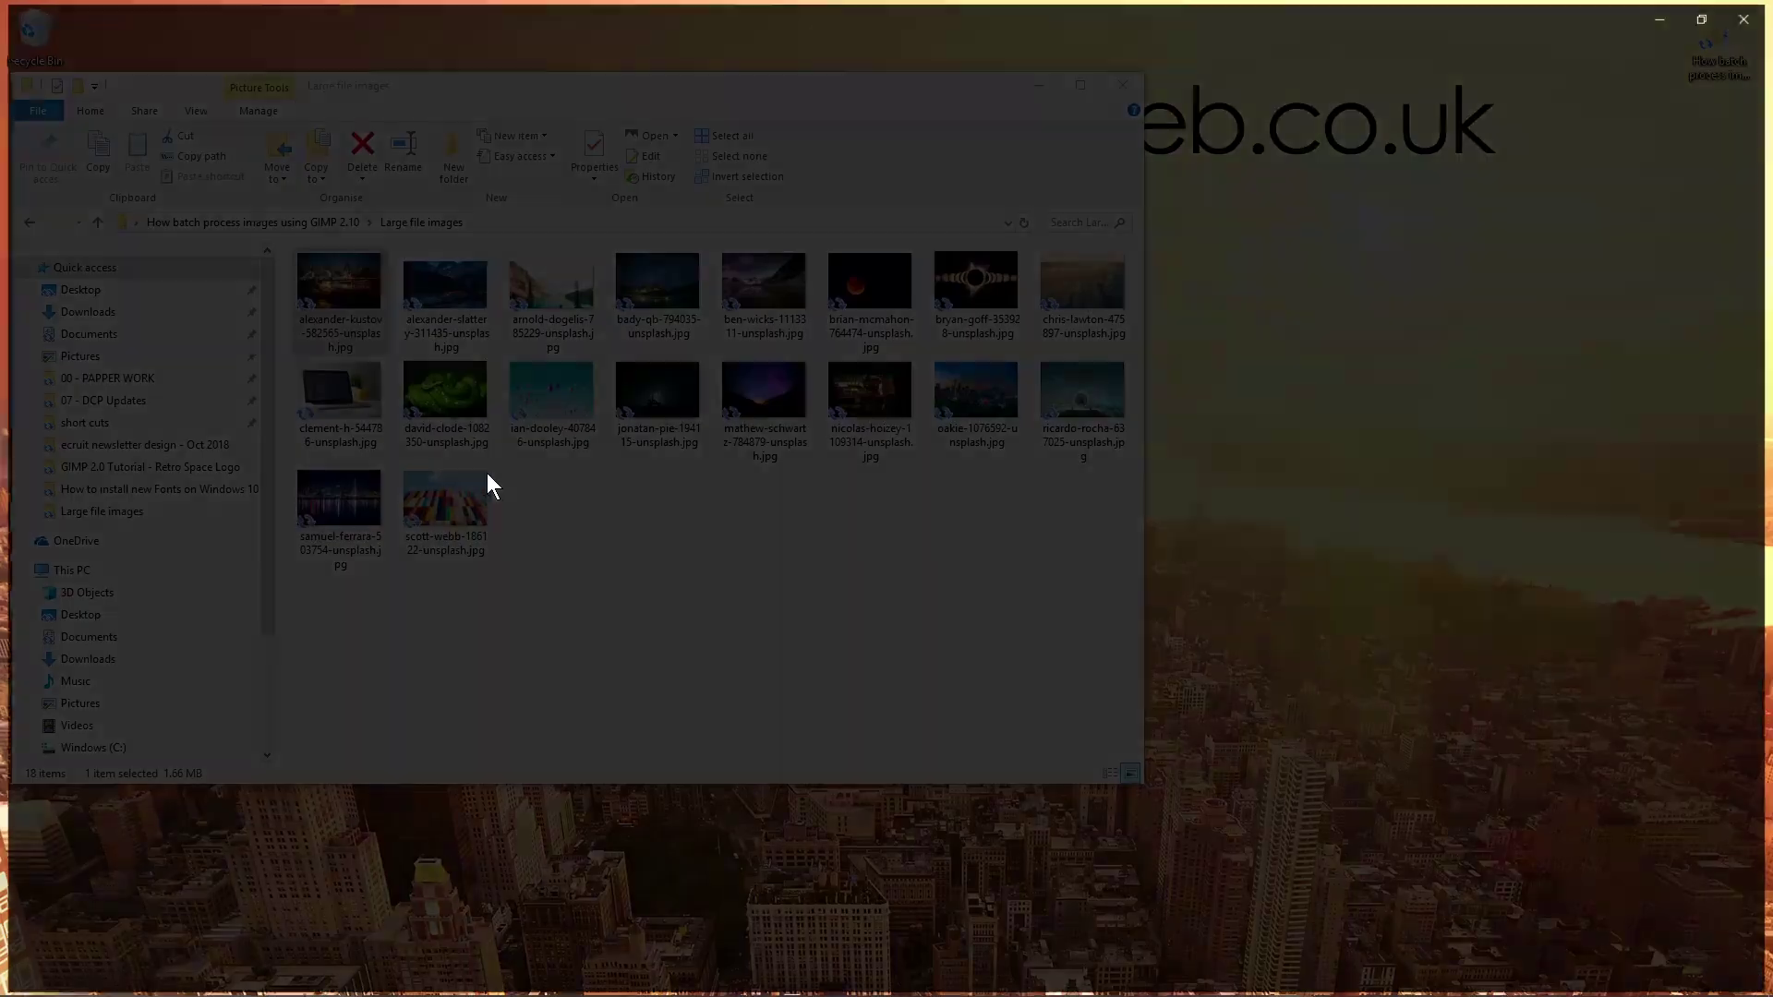
left_click(857, 51)
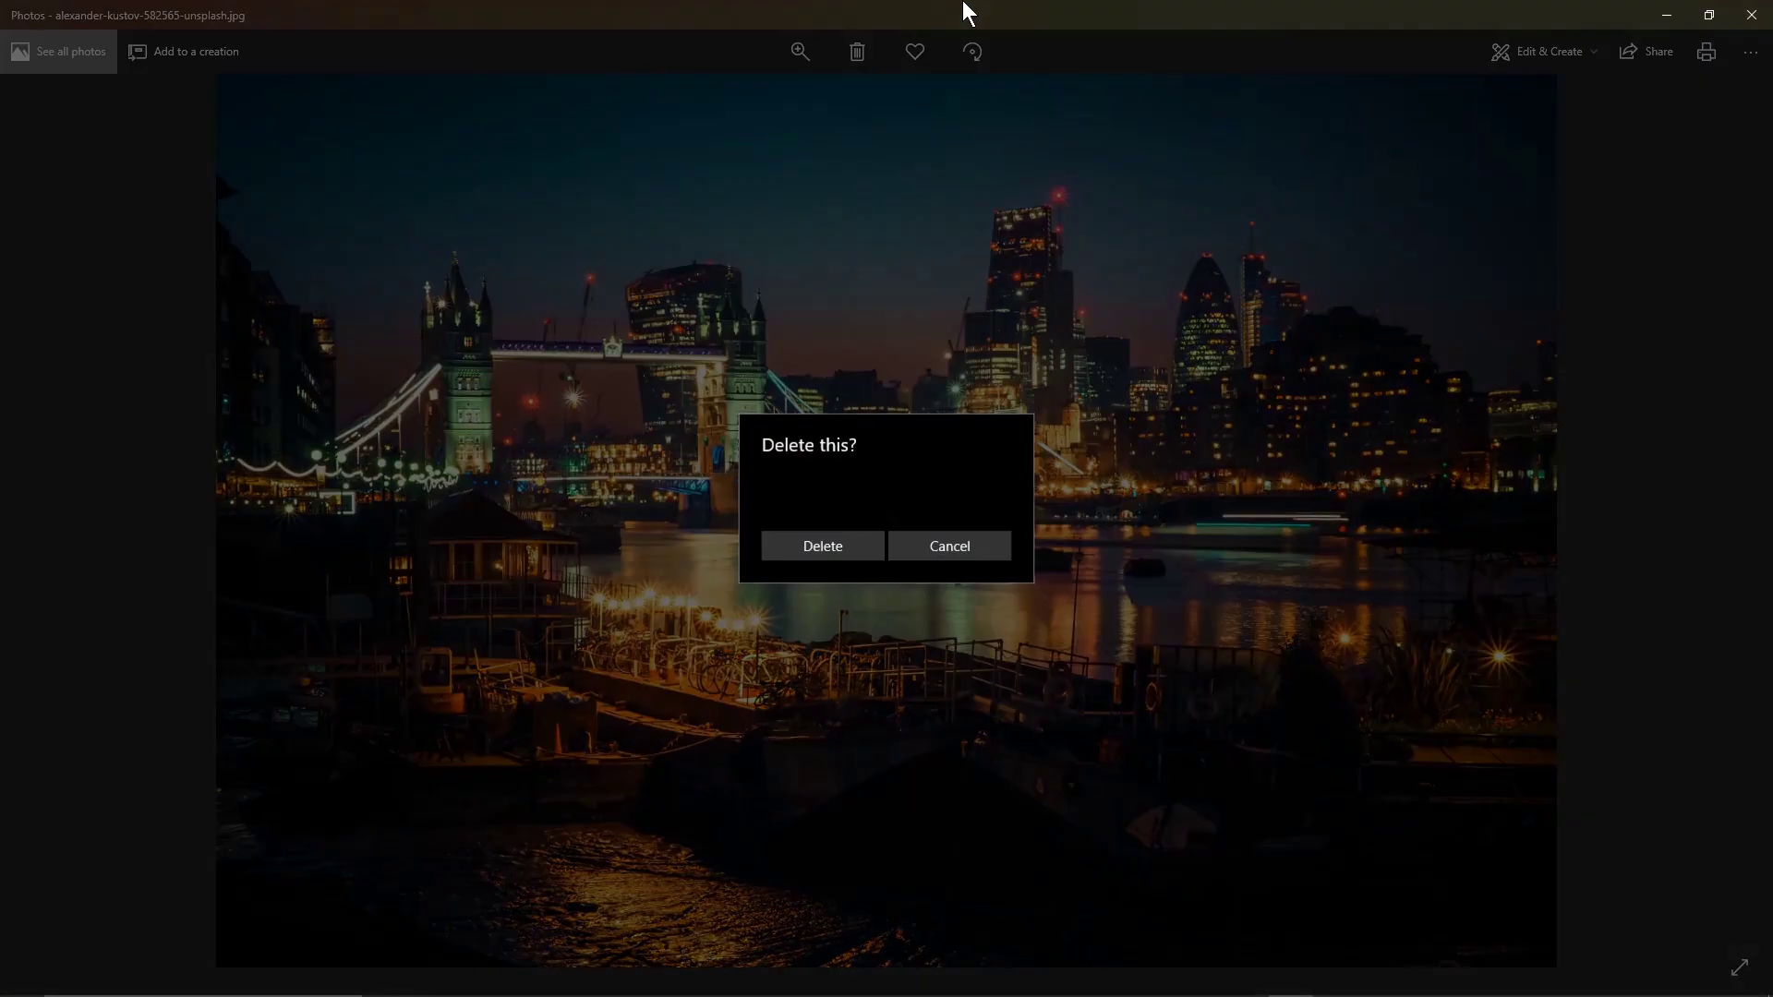
left_click(934, 549)
left_click_drag(919, 14, 1300, 84)
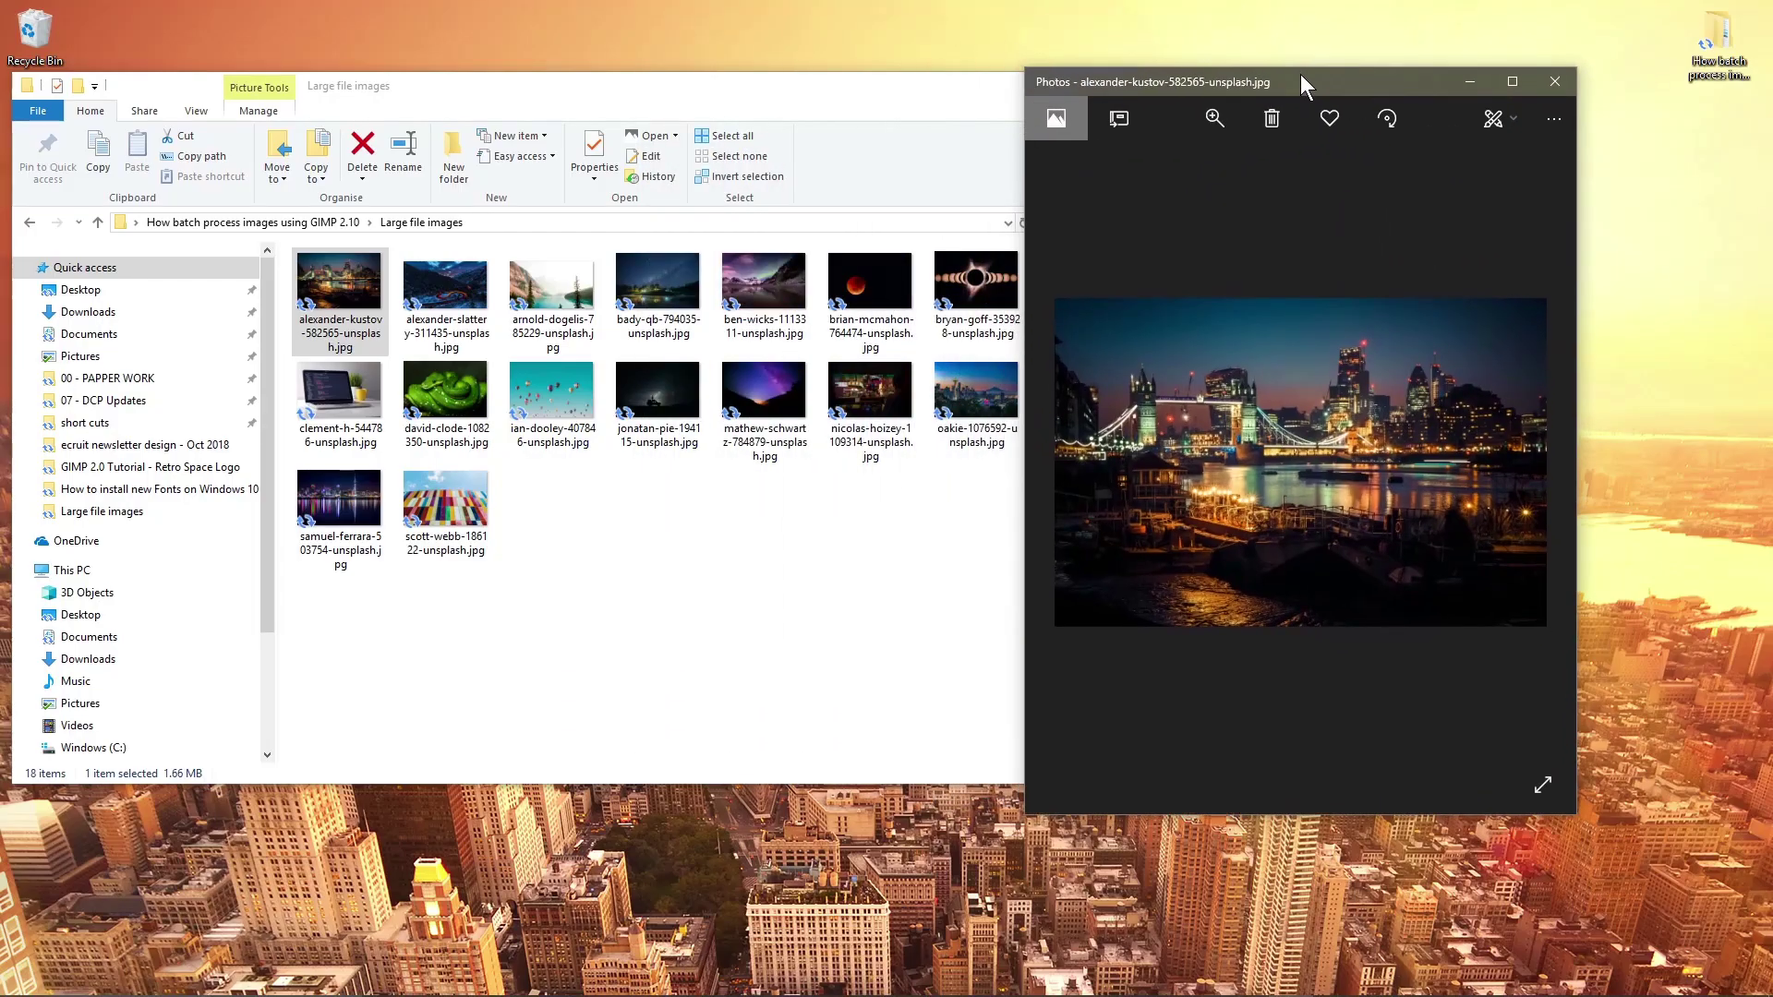
key("super+Right")
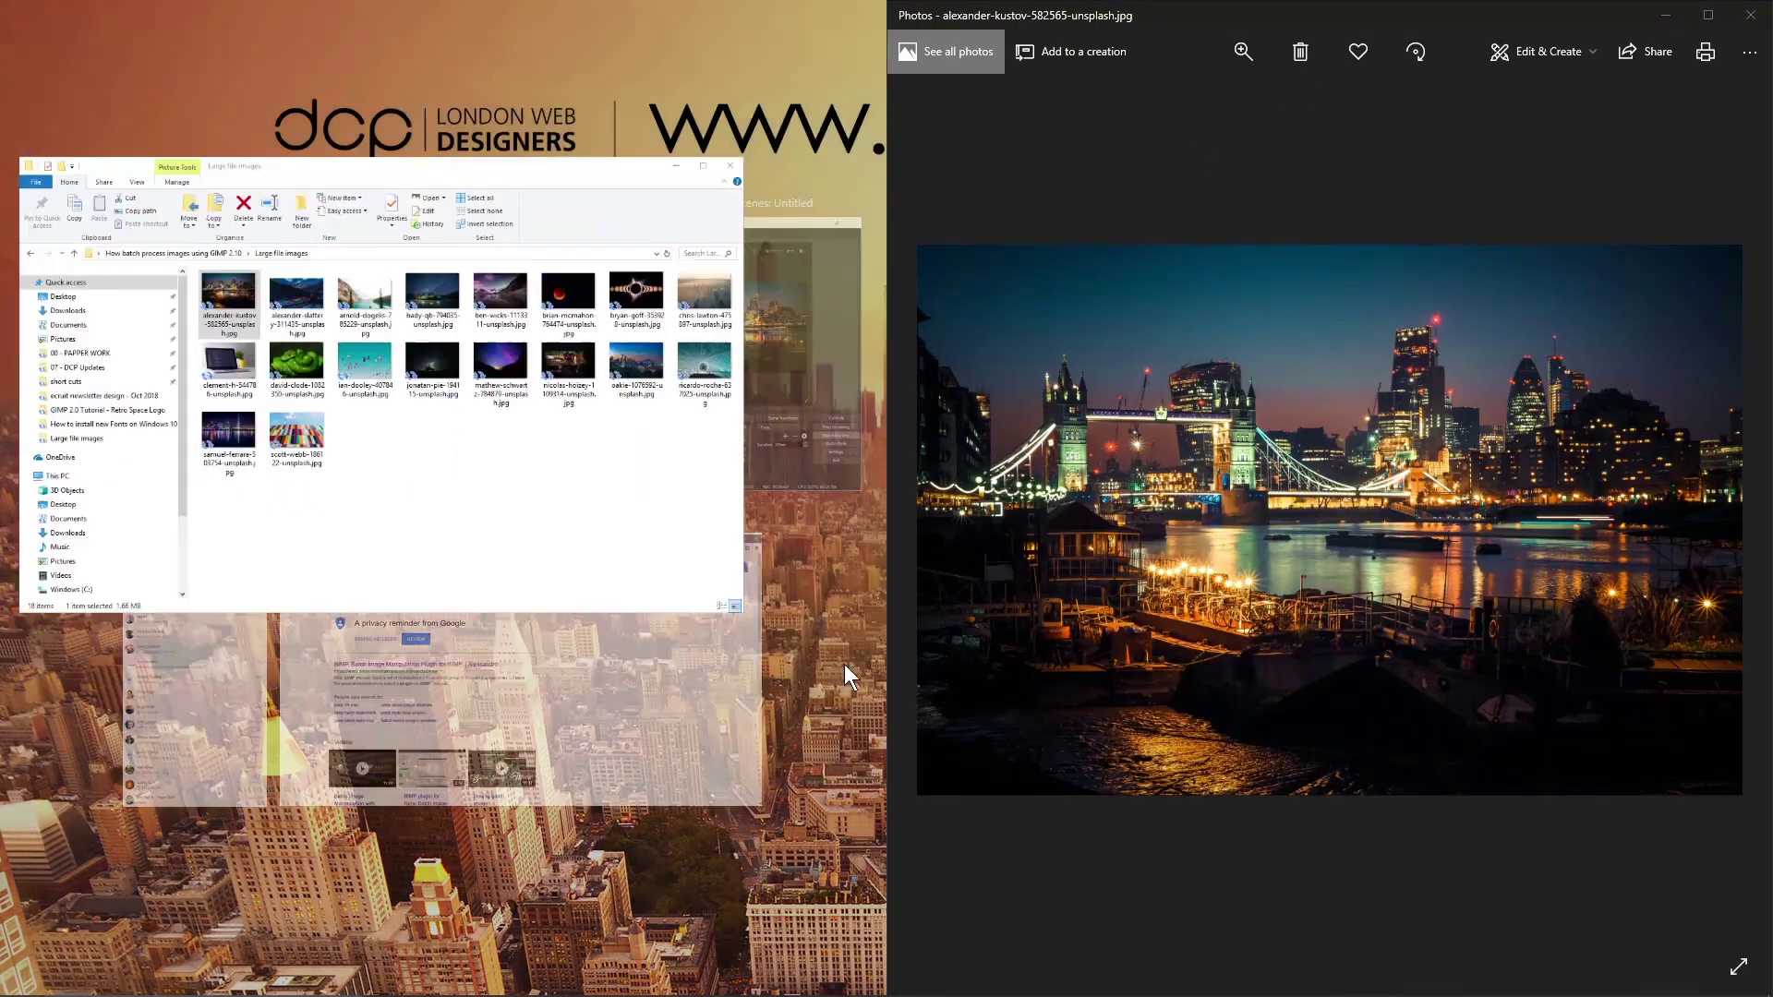
Open the small alexander-kustov image in a second viewer snapped left, with the original on the right.
left_click(847, 677)
left_click(29, 222)
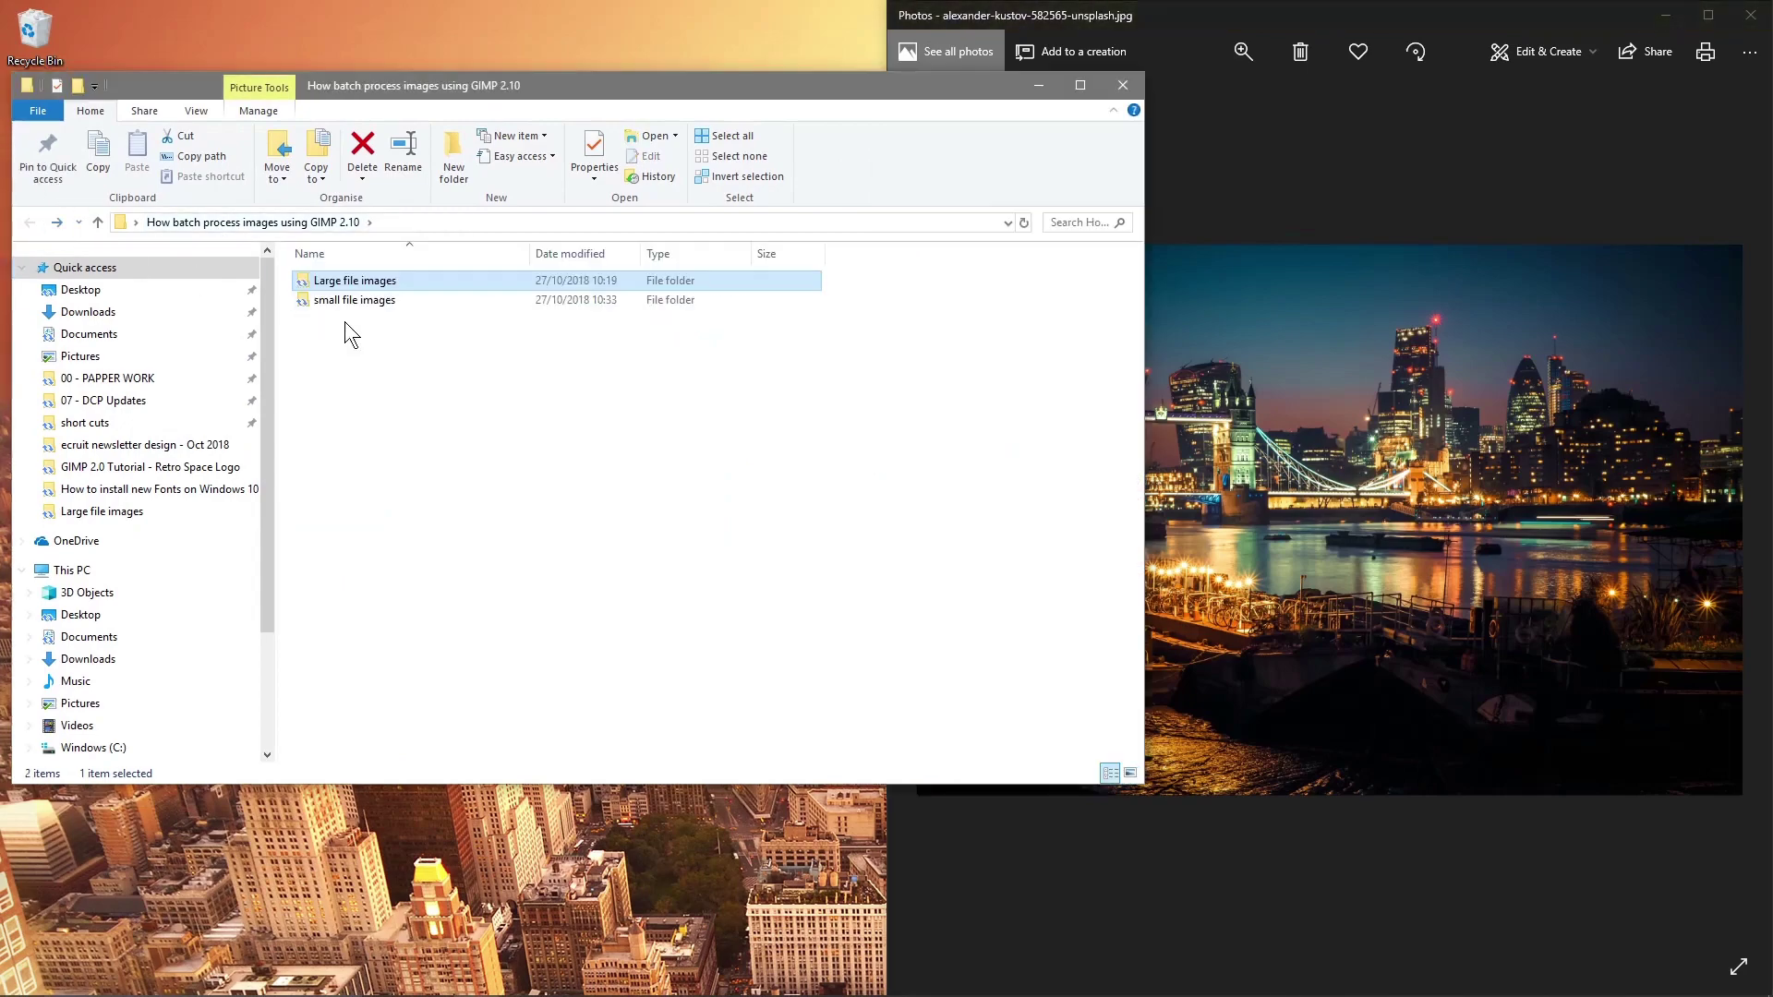
double_click(351, 301)
left_click(329, 269)
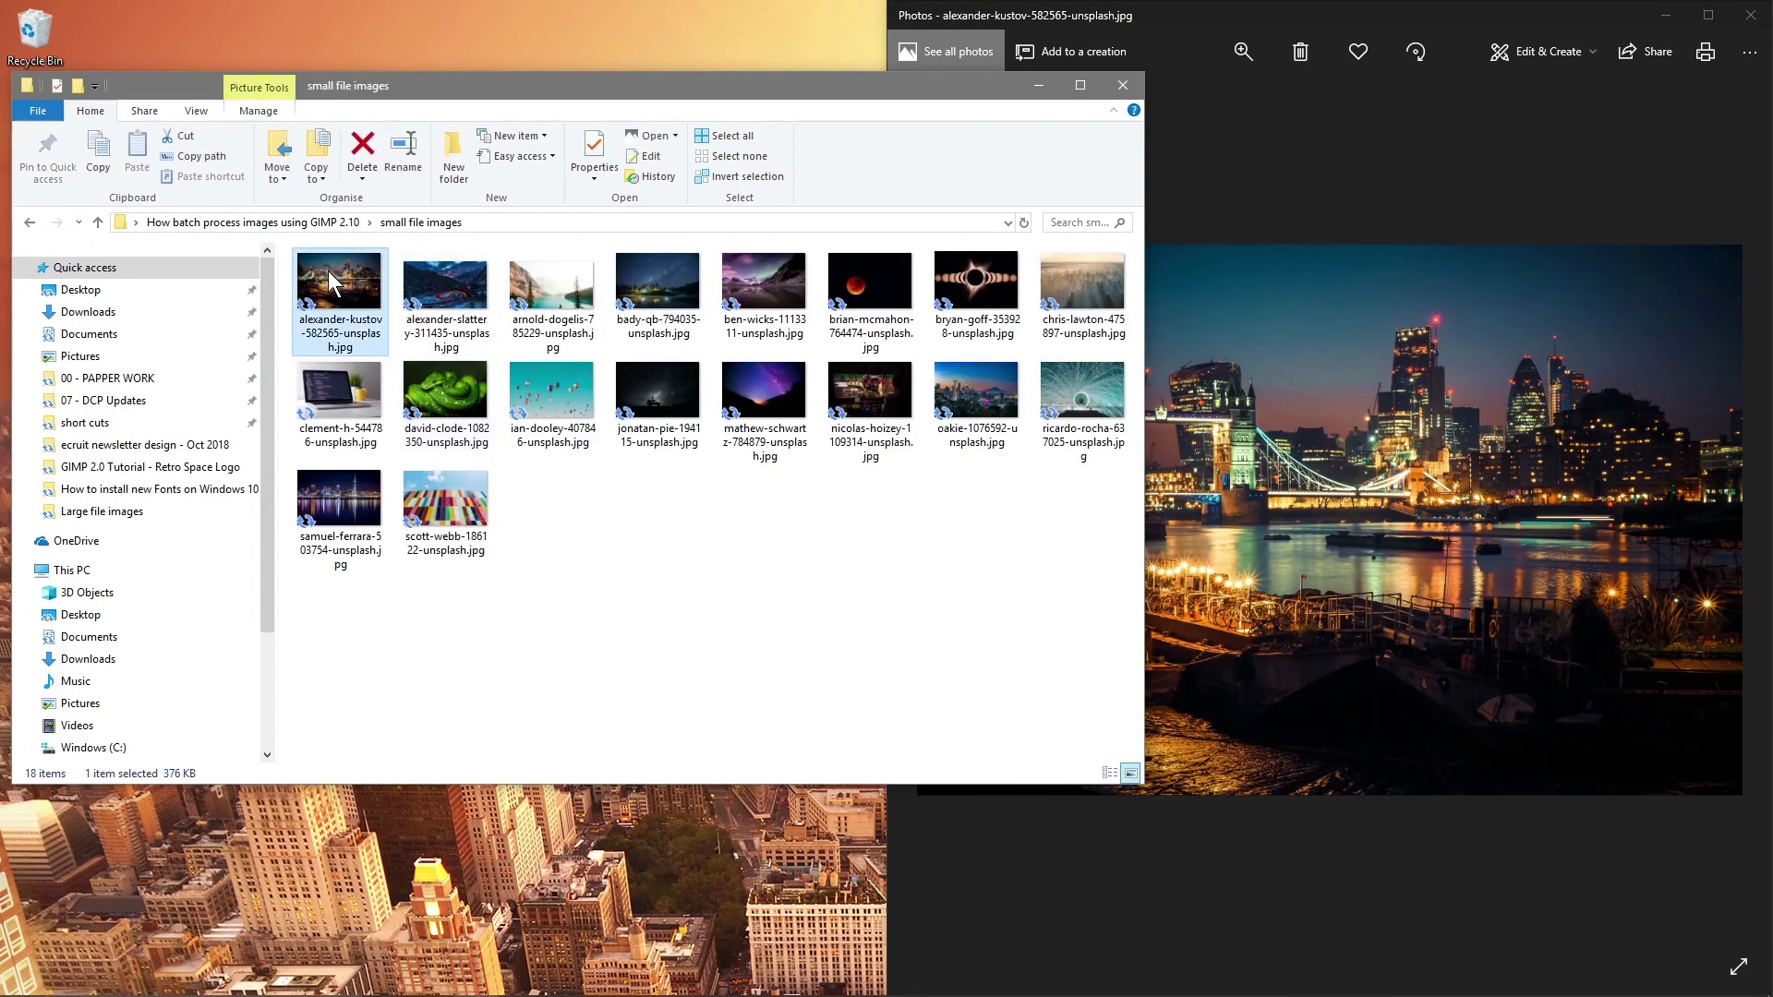
double_click(328, 270)
key("super+Left")
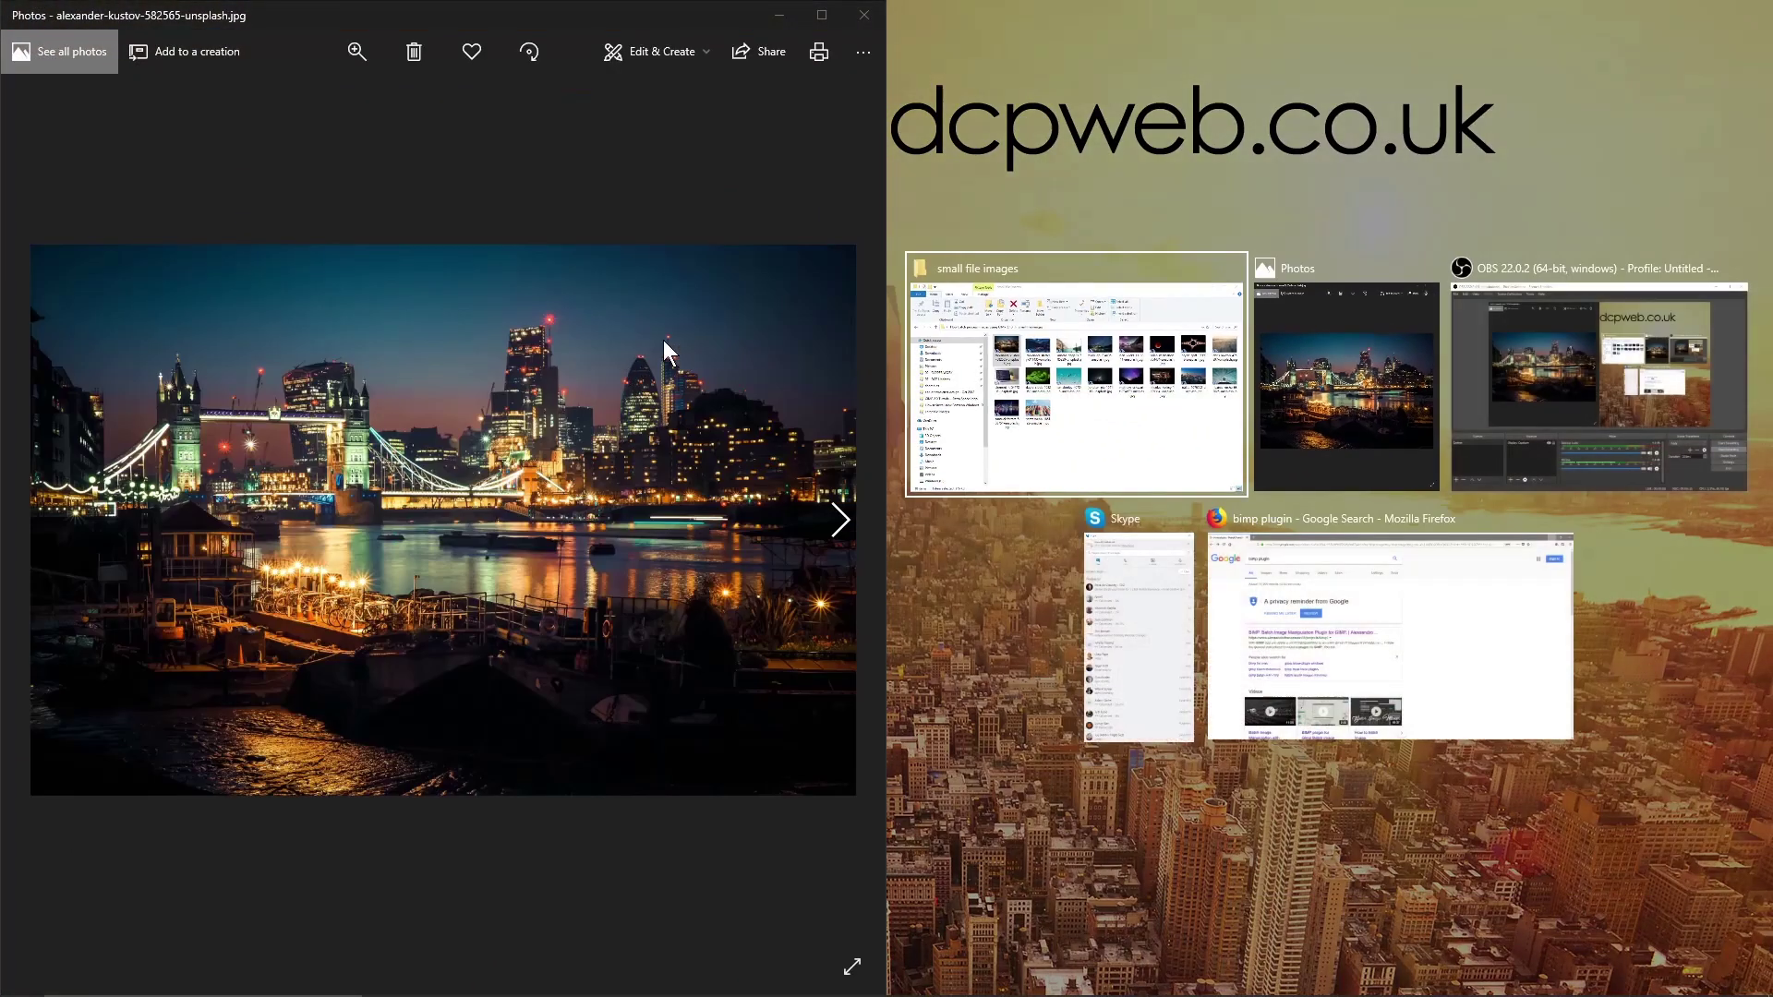
left_click(1354, 393)
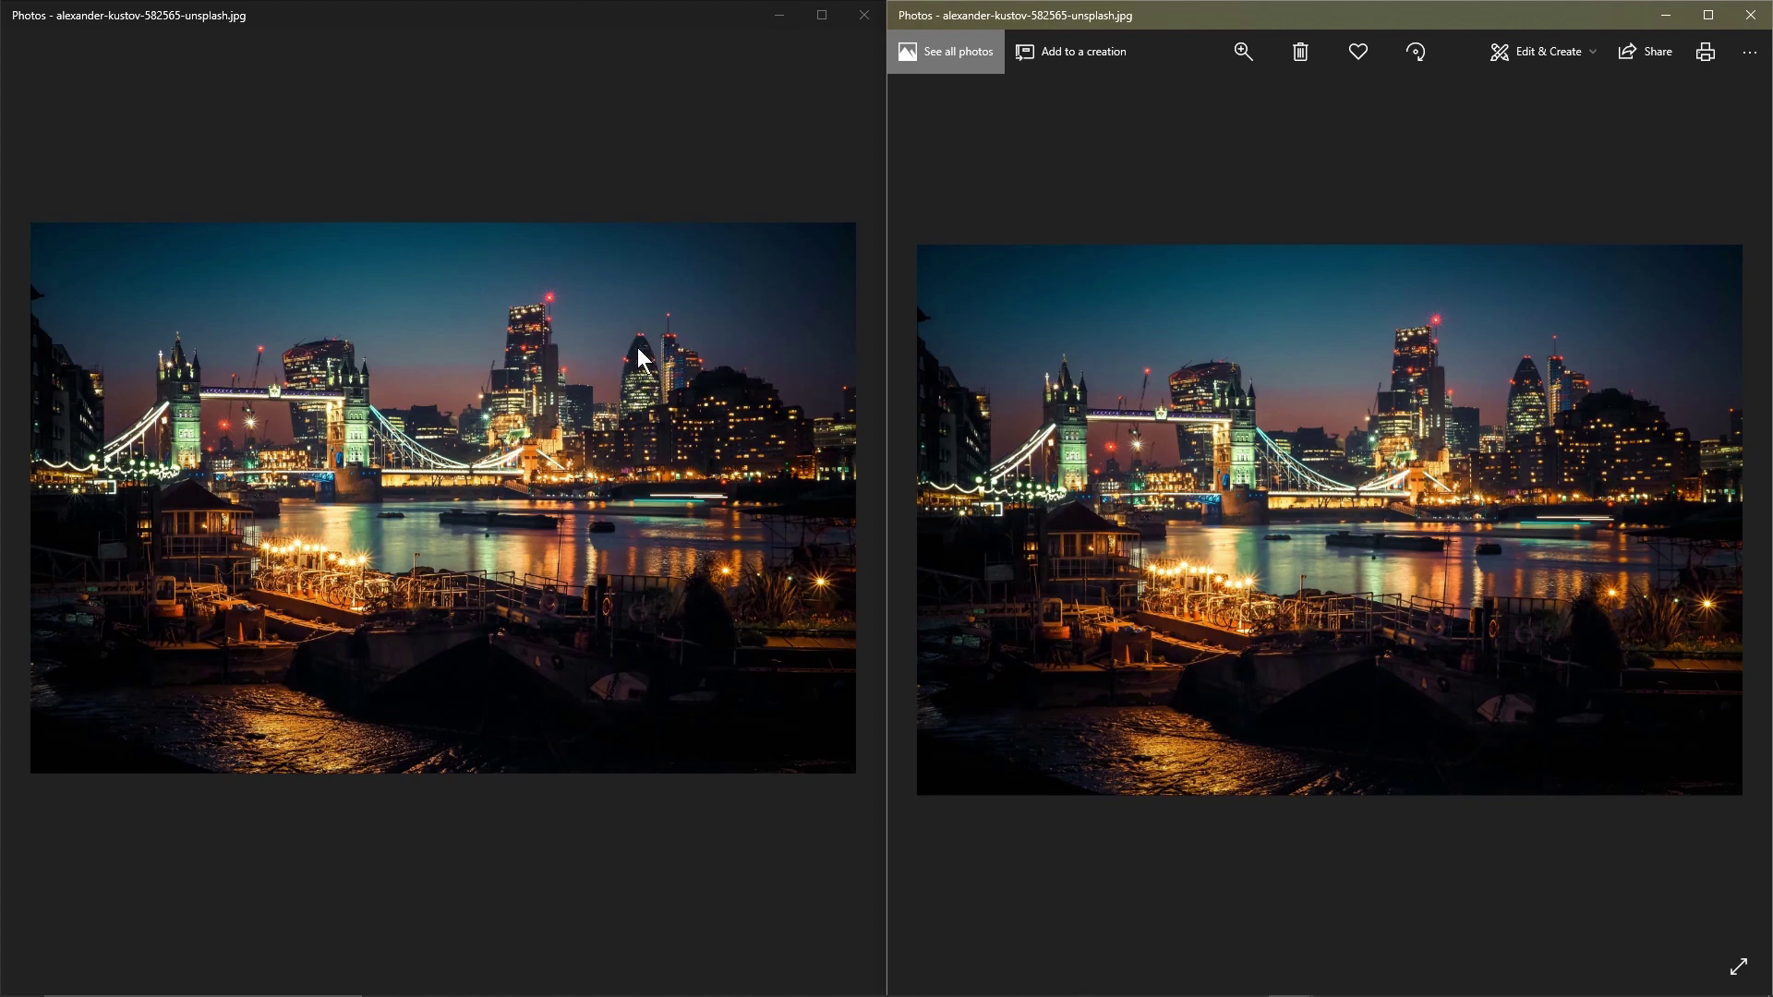
Zoom into both London photos and pan the original to the skyline to compare quality.
scroll(643, 360, "up", 2)
scroll(644, 360, "up", 4)
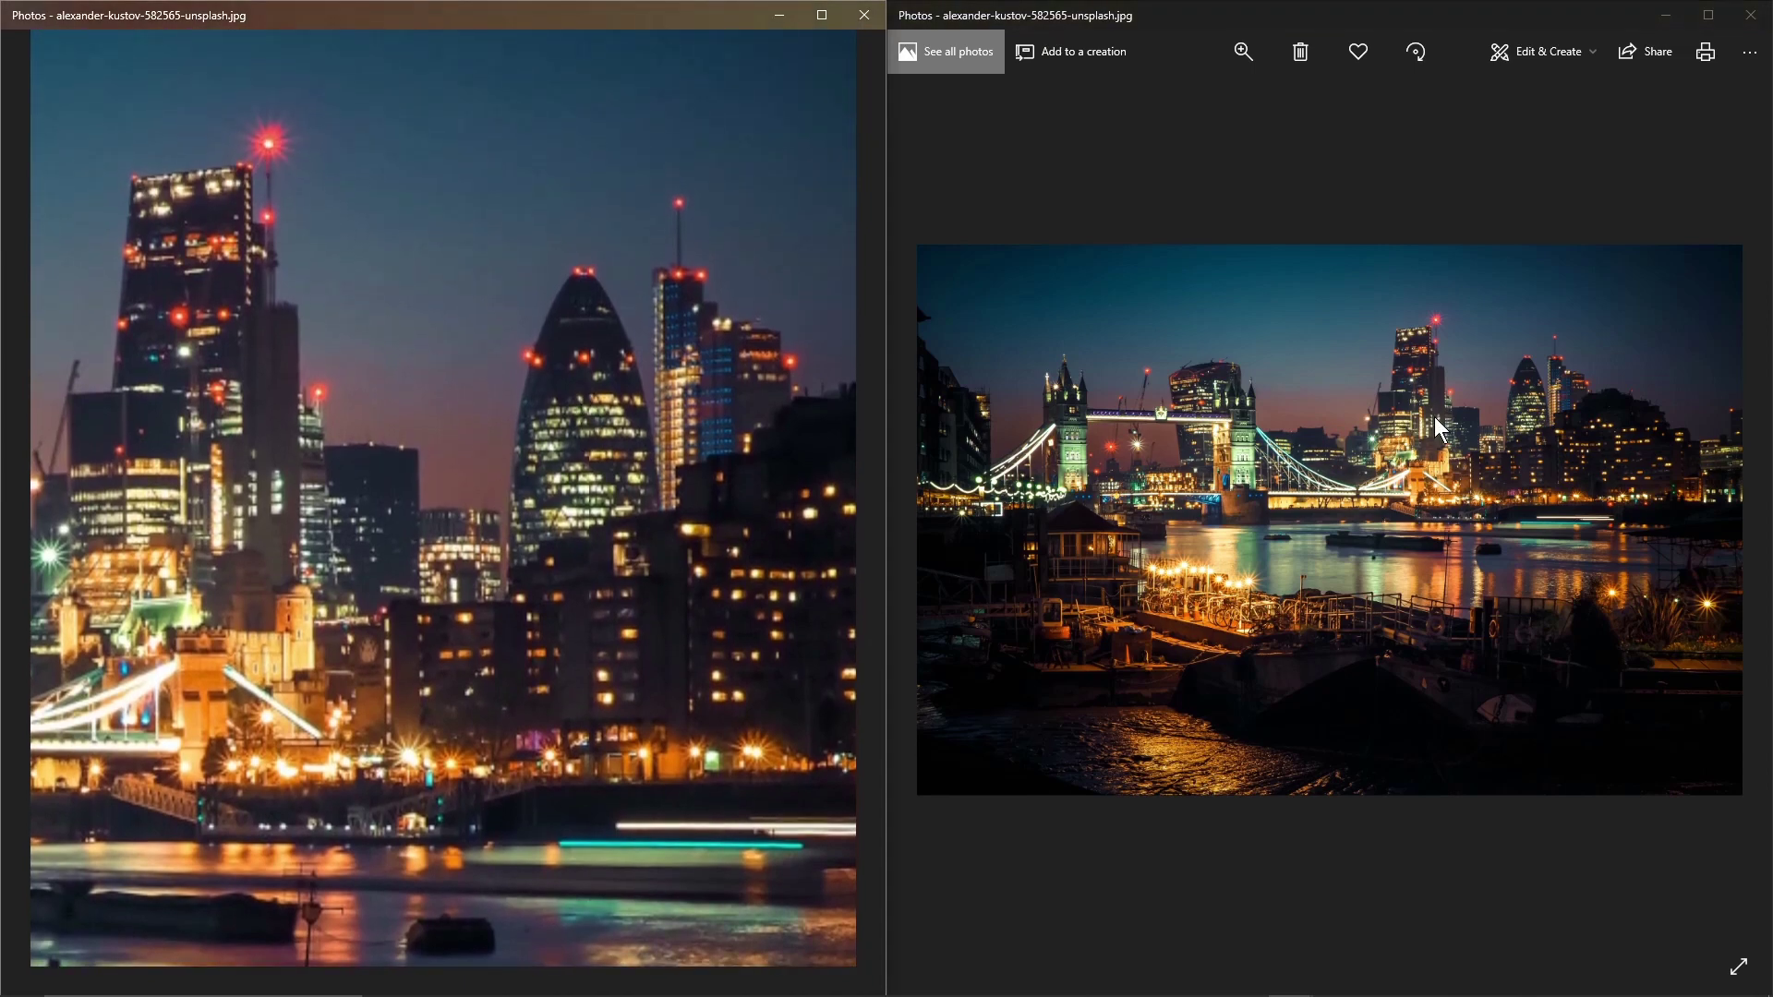
left_click(1530, 395)
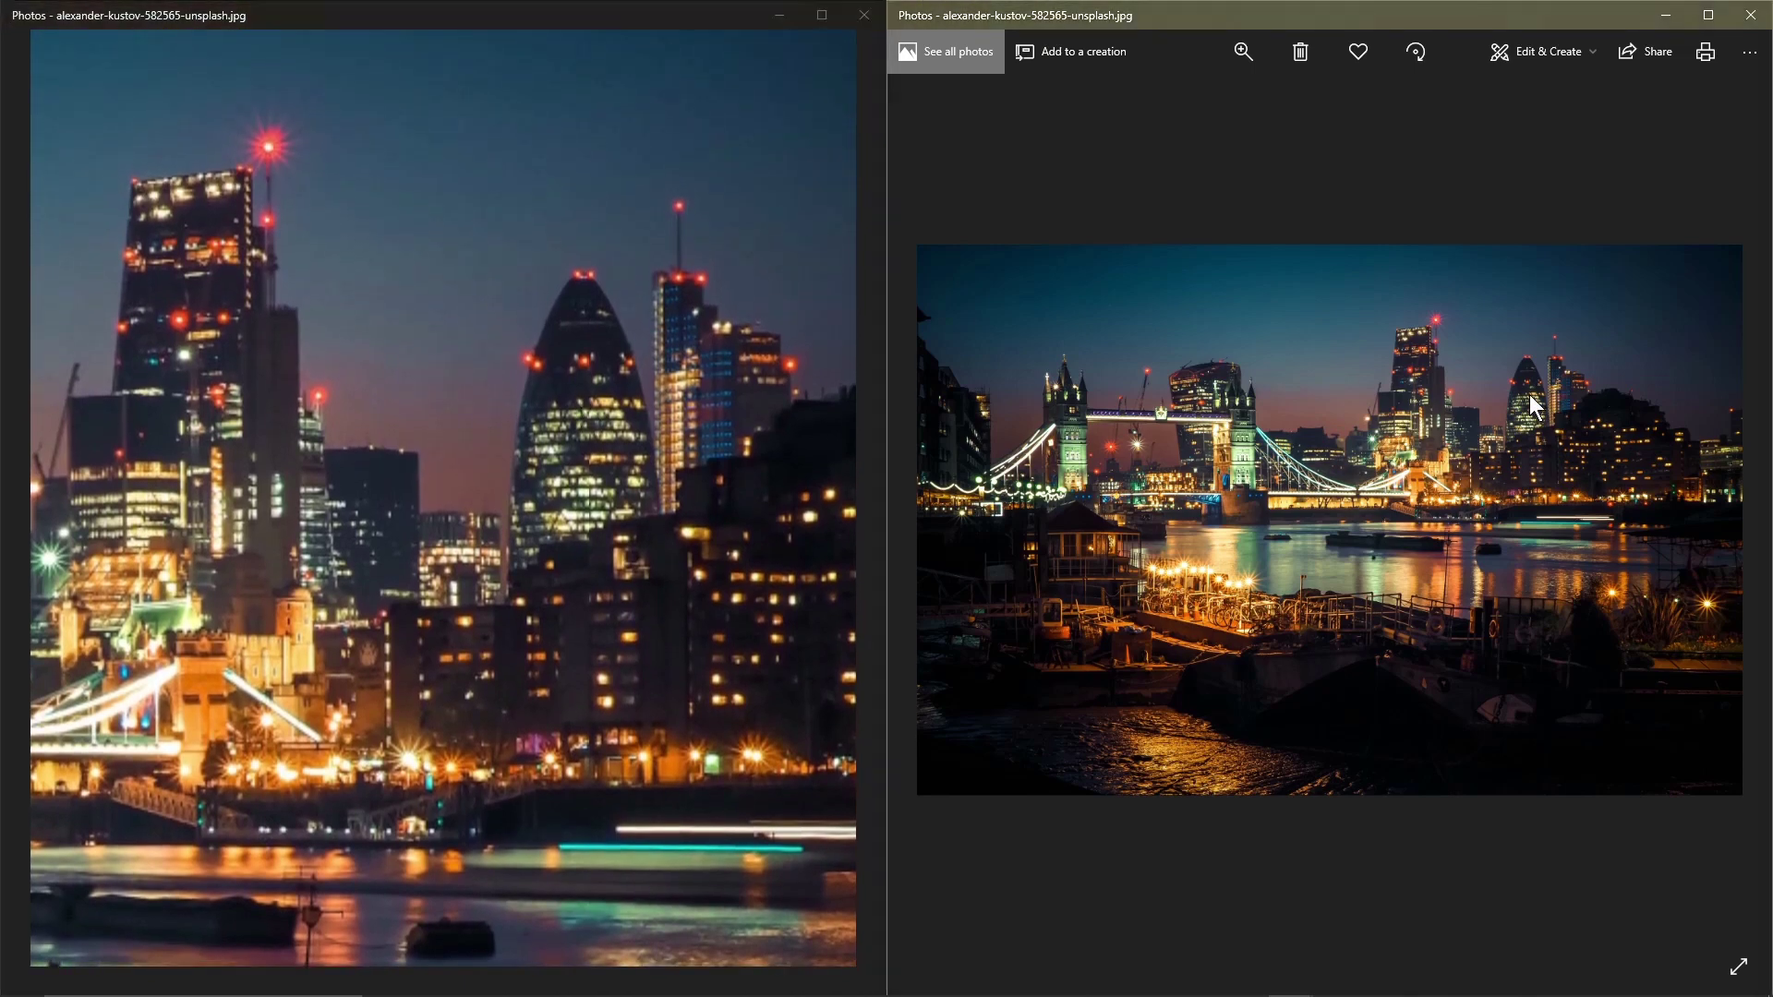
scroll(1514, 434, "up", 4)
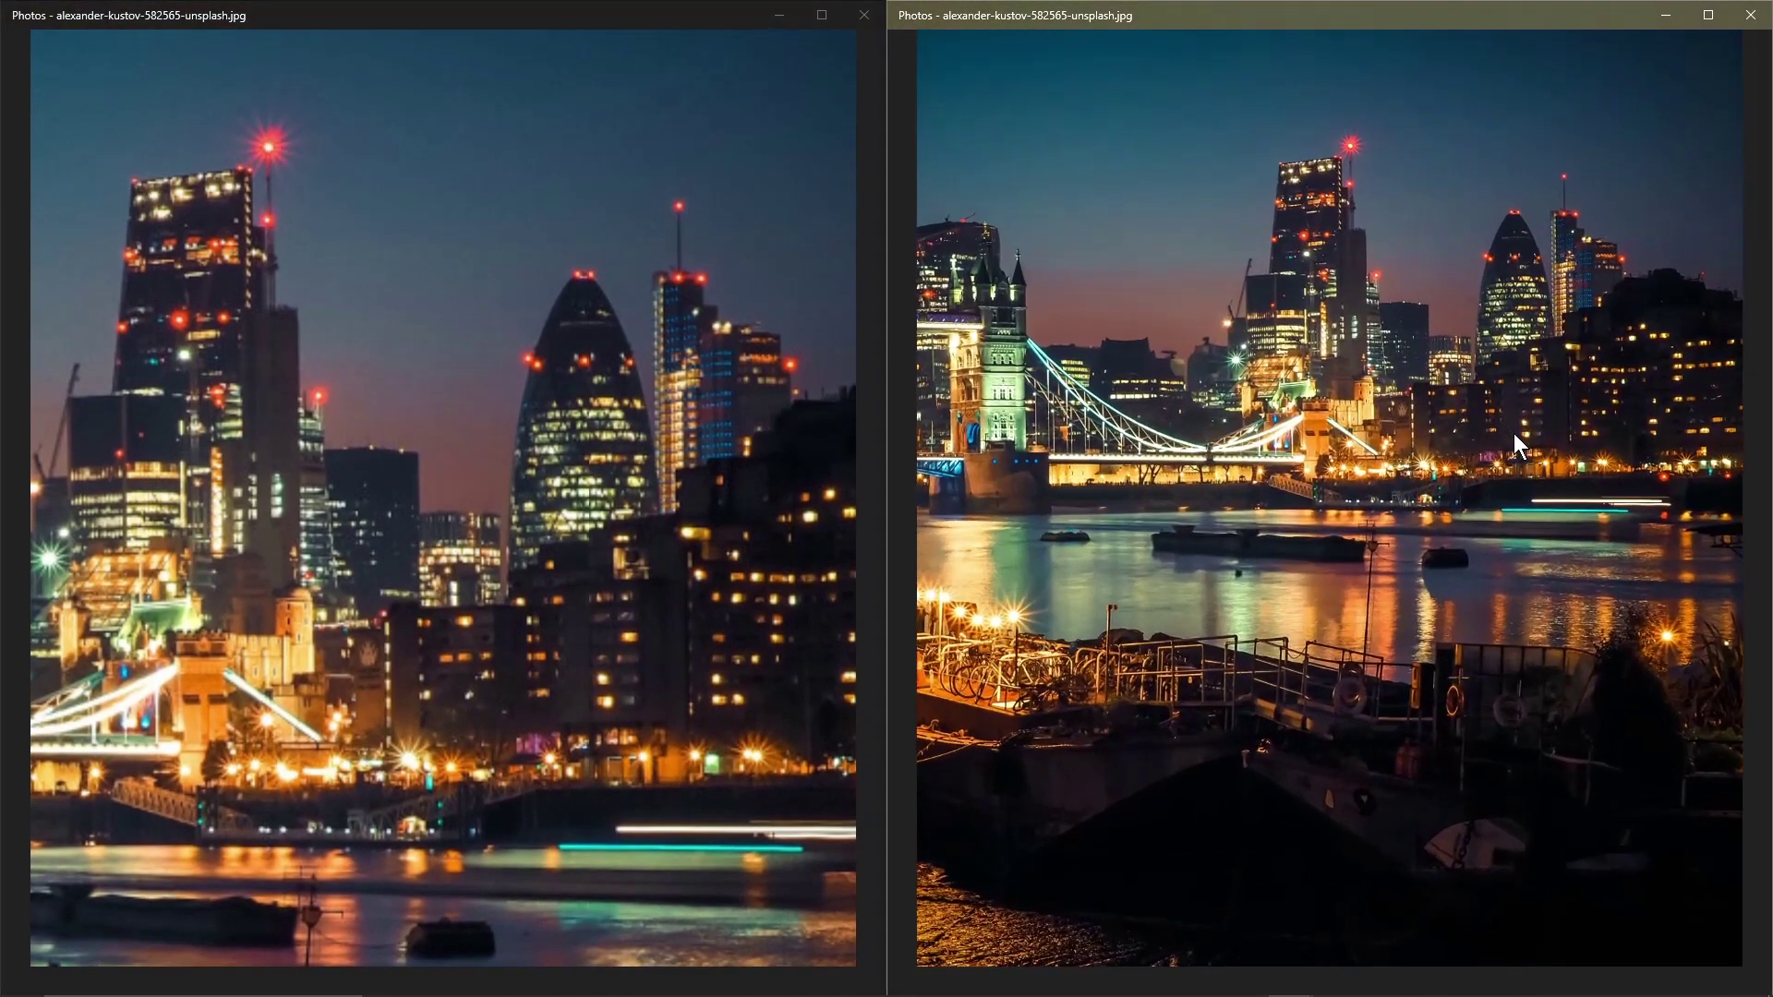
left_click_drag(1485, 336, 1482, 467)
scroll(1484, 462, "up", 3)
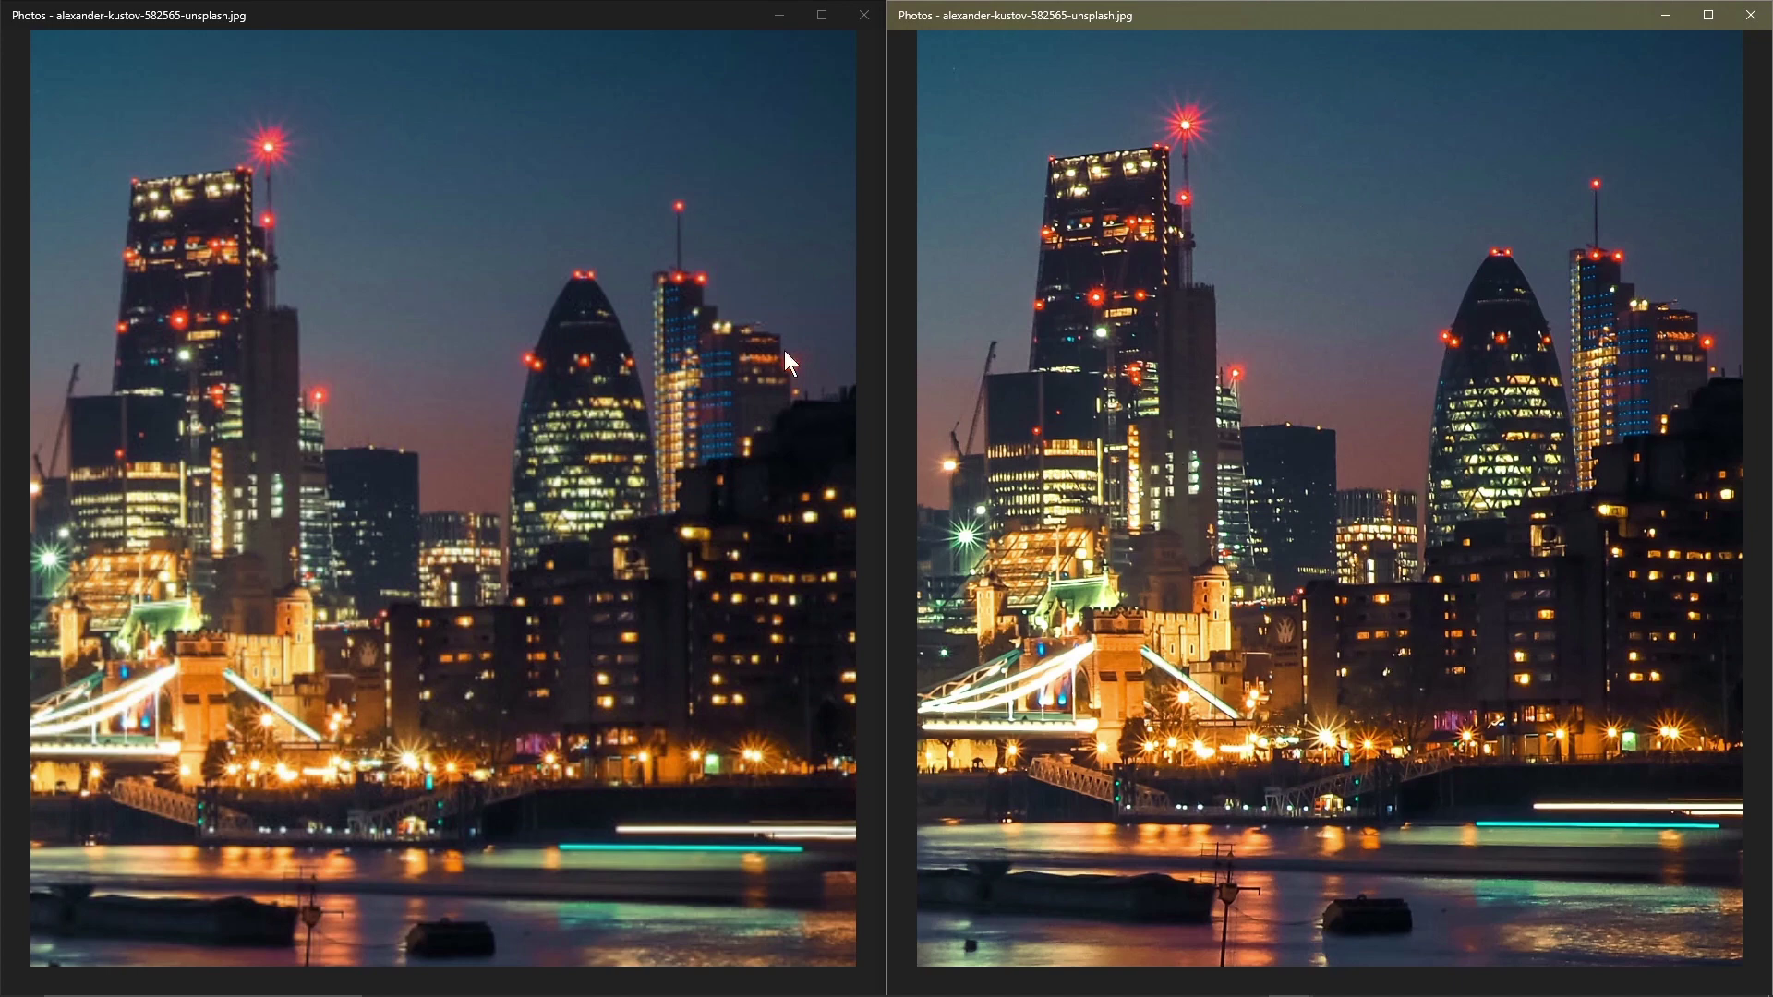
Close the original's viewer, view the resized Tower Bridge photo full screen with zoom, then close Photos.
left_click(1751, 15)
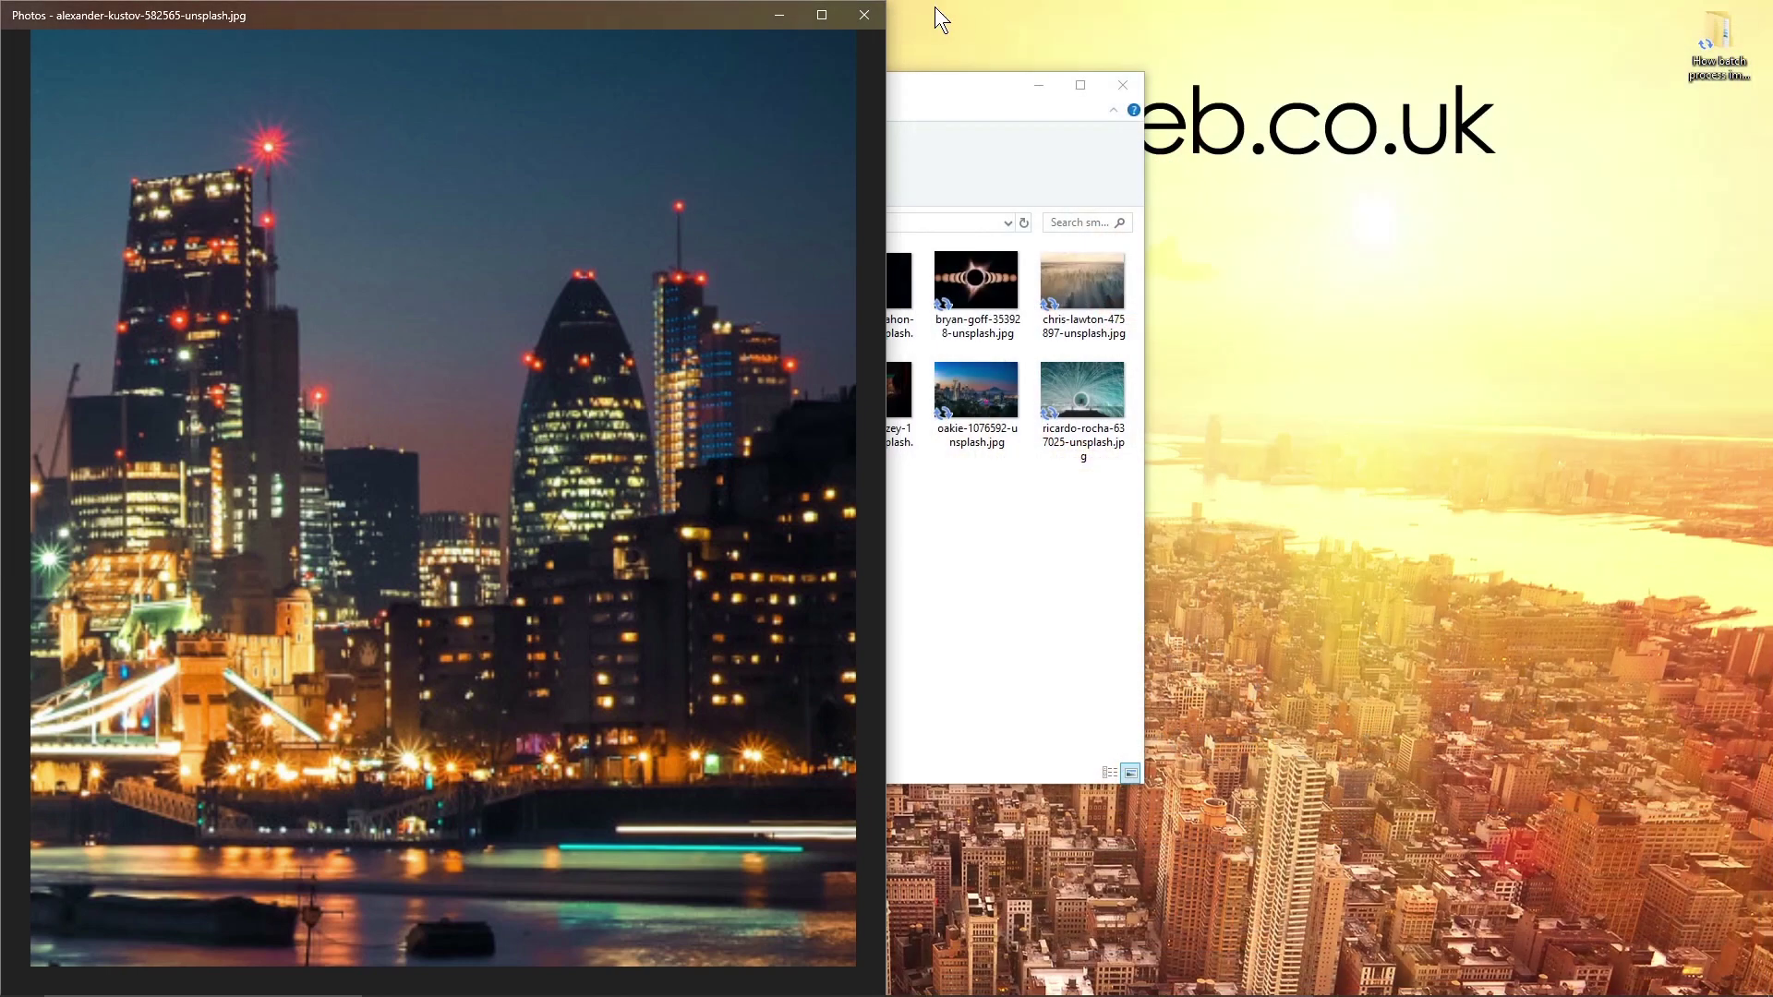
left_click(822, 15)
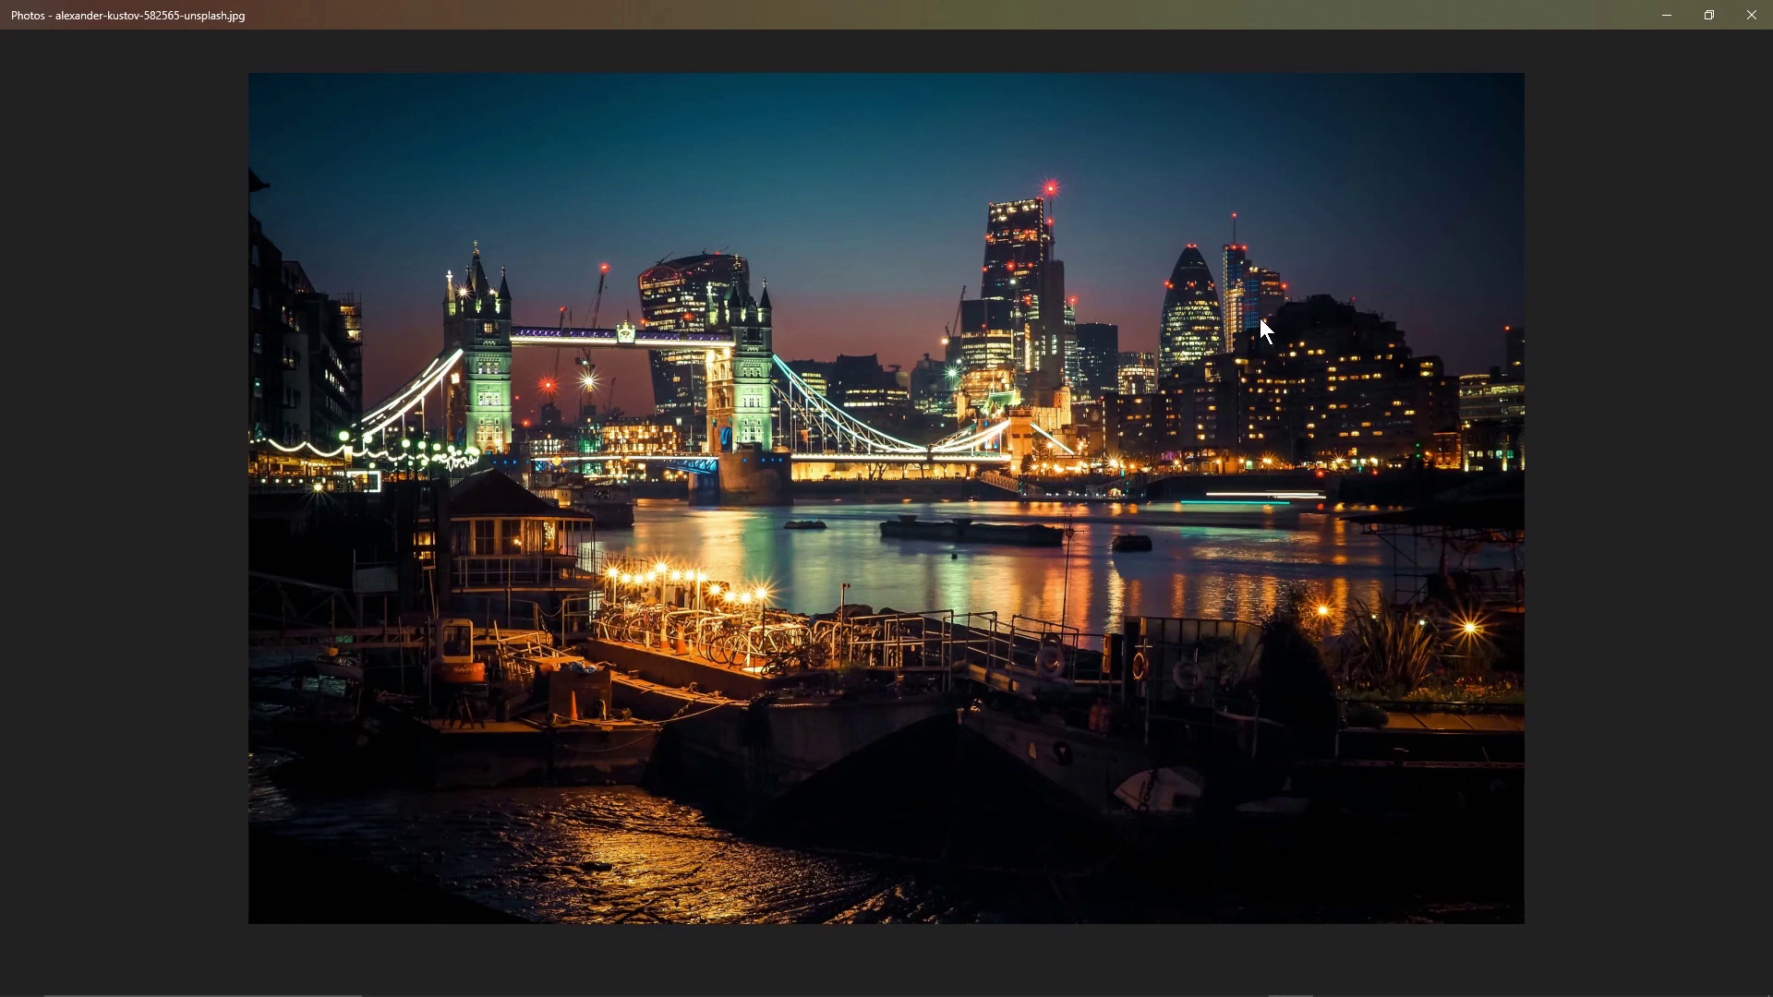
scroll(954, 528, "up", 4)
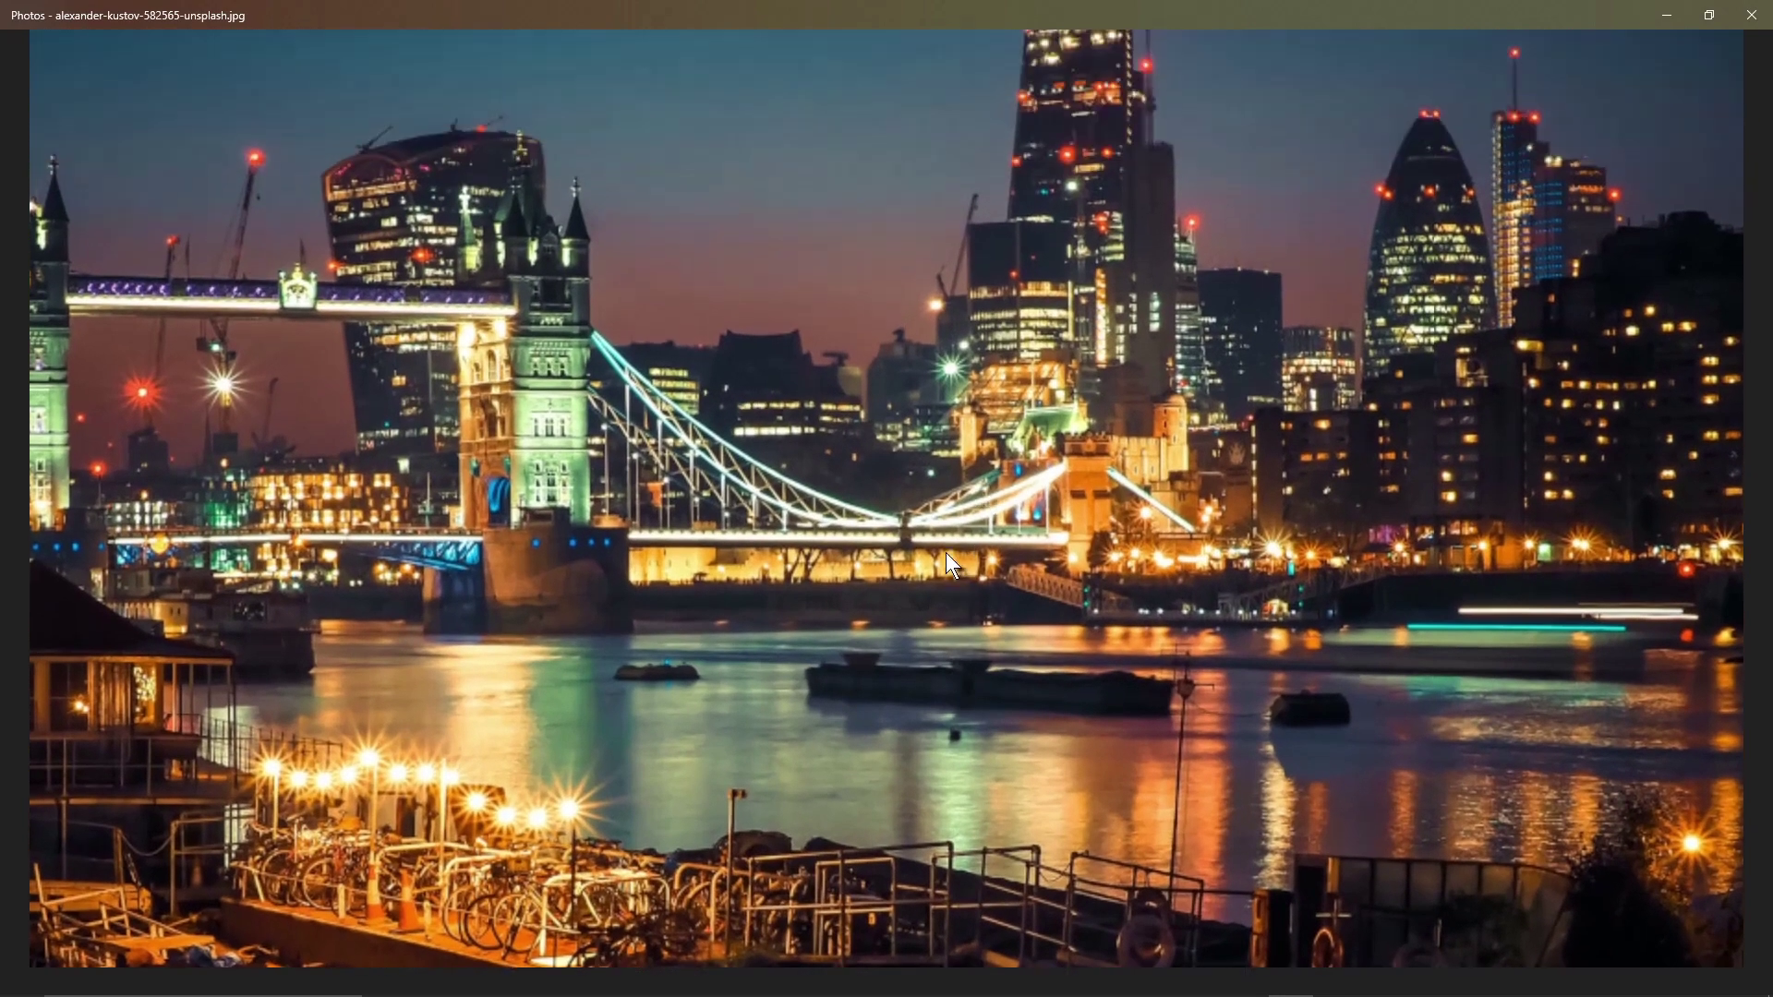
scroll(899, 512, "down", 4)
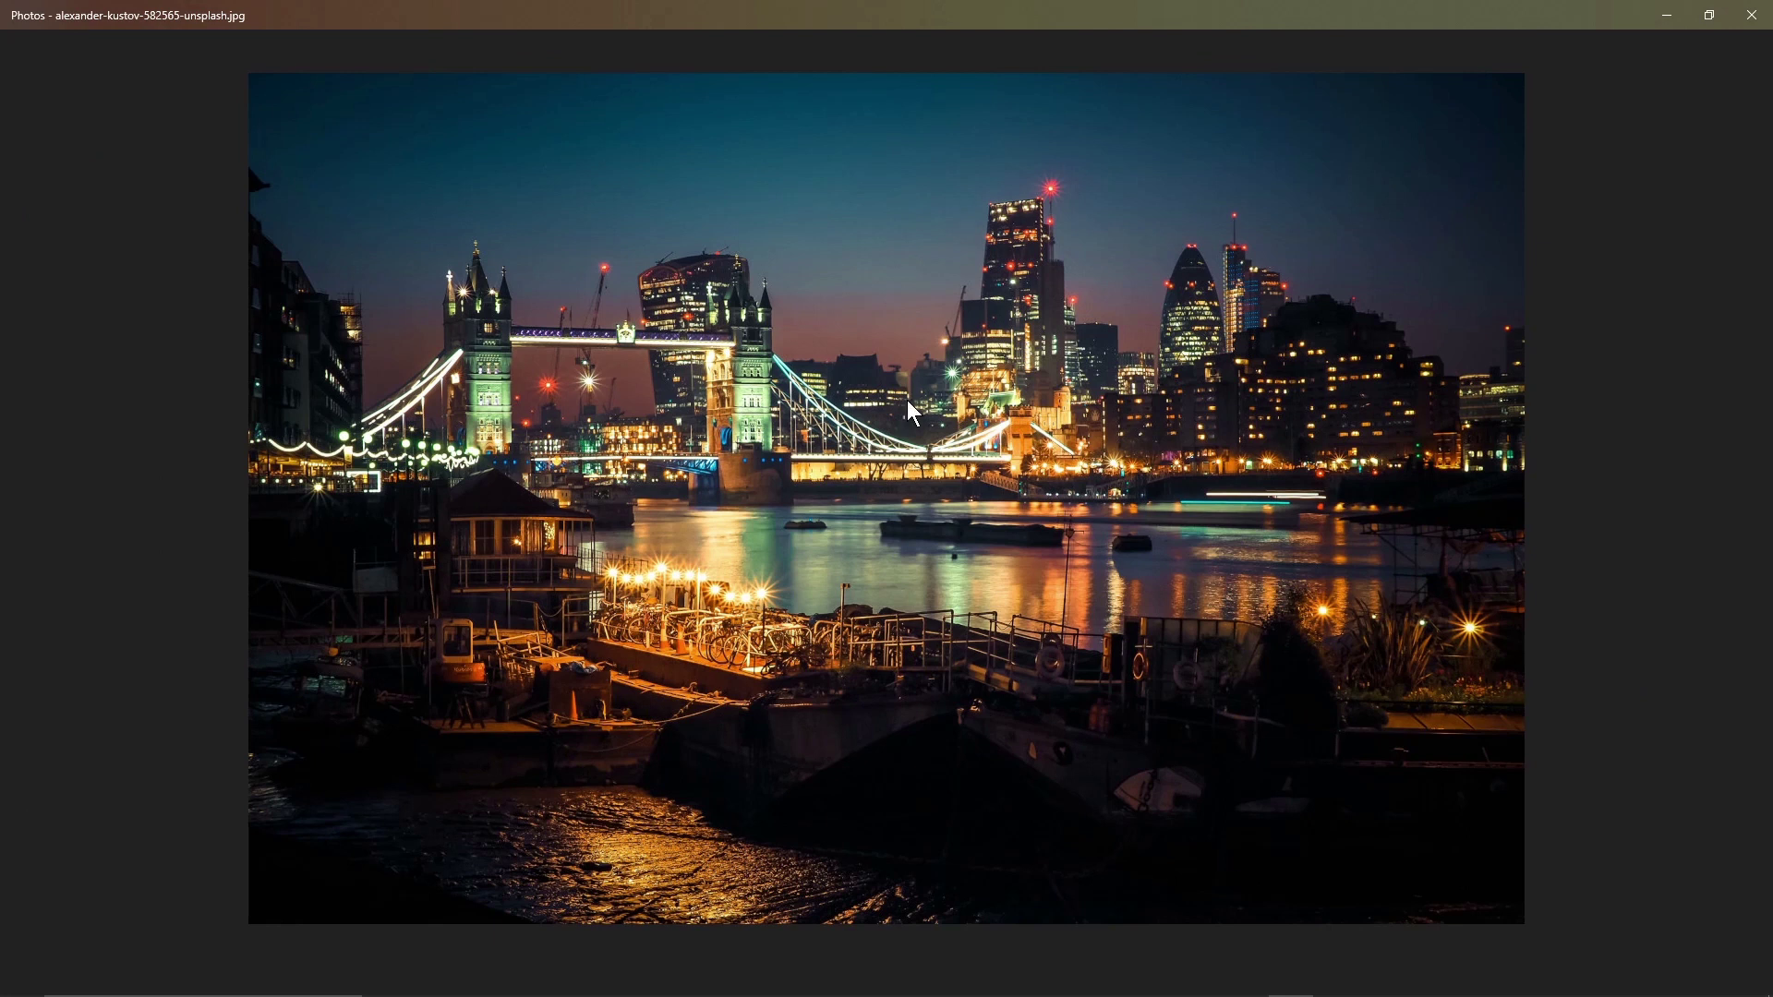
left_click(1752, 15)
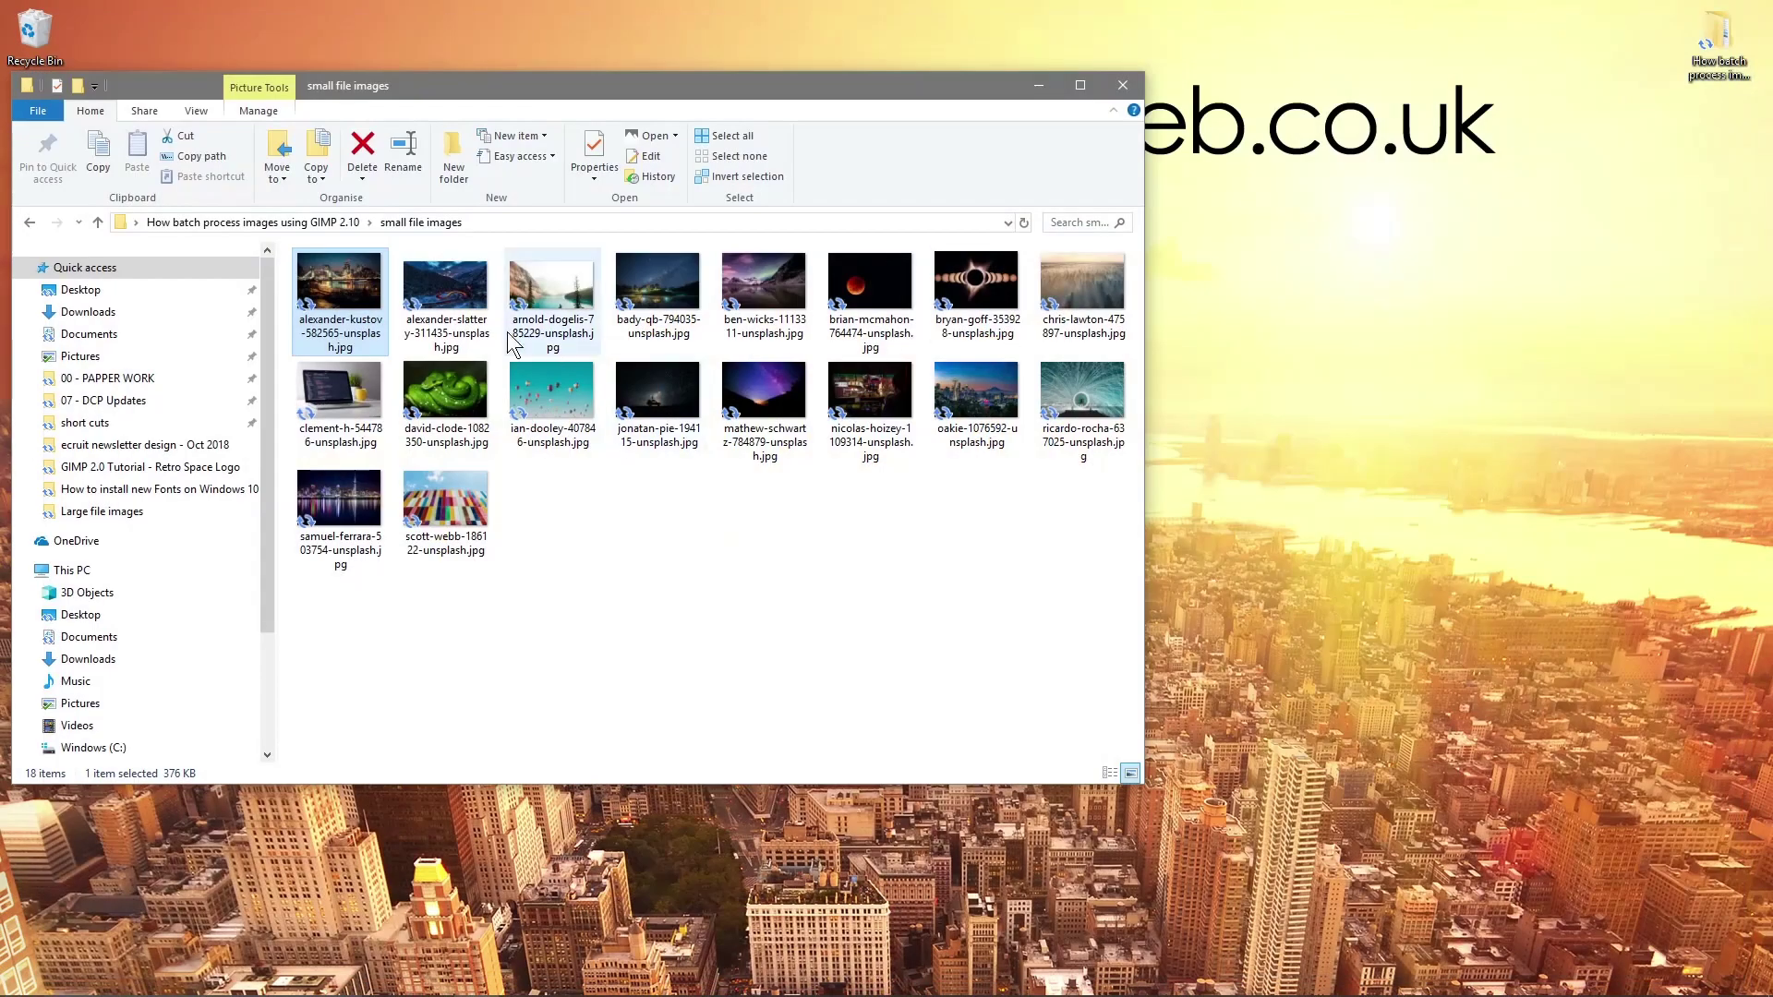
Snap small file images to the left half and Large file images to the right half.
left_click_drag(810, 85, 9, 166)
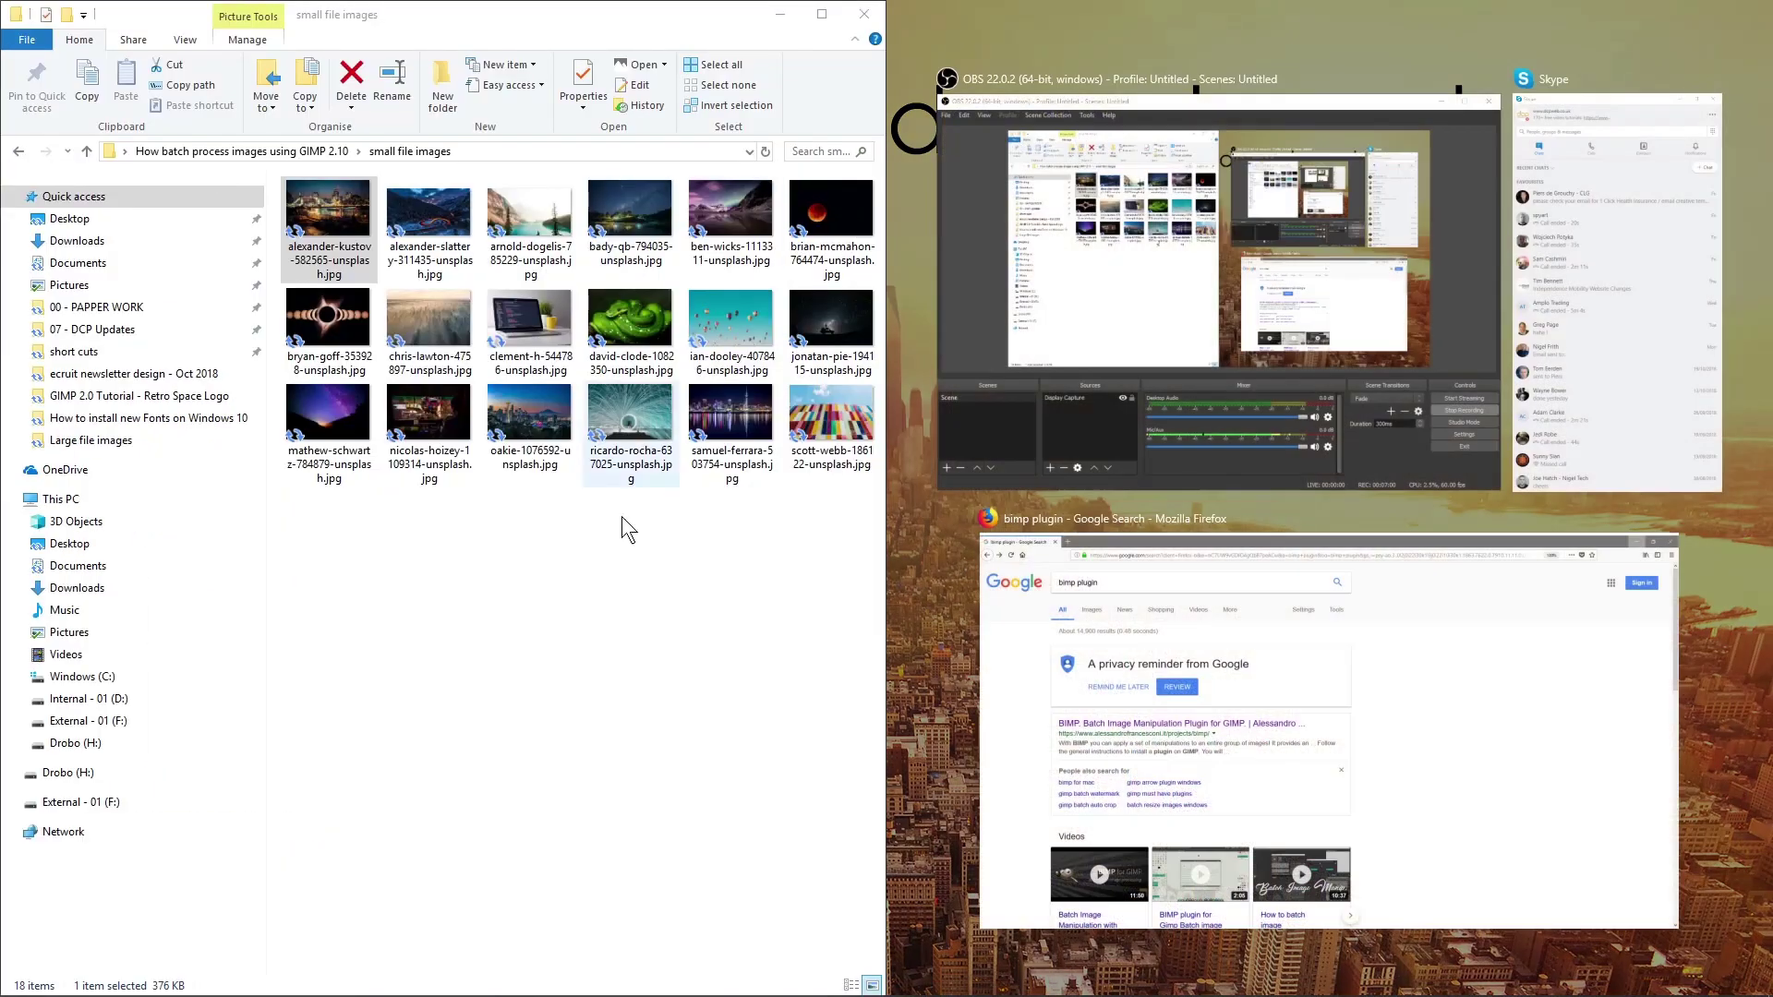
left_click(625, 527)
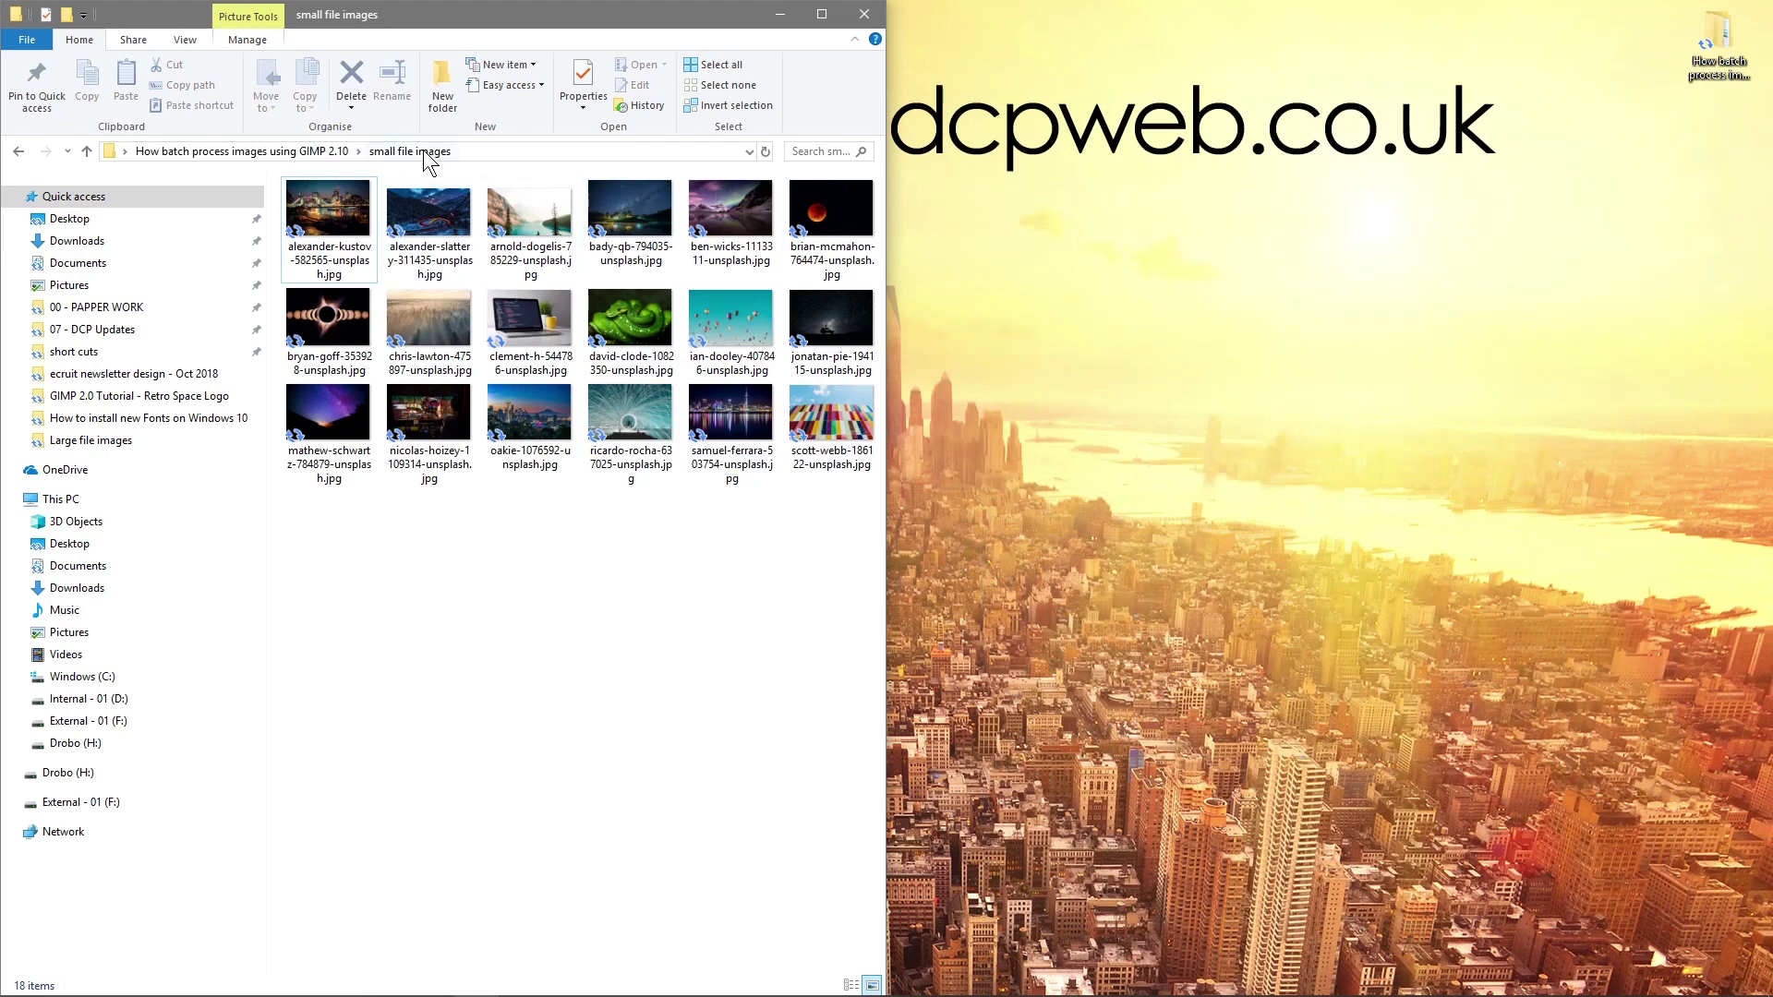
double_click(1727, 47)
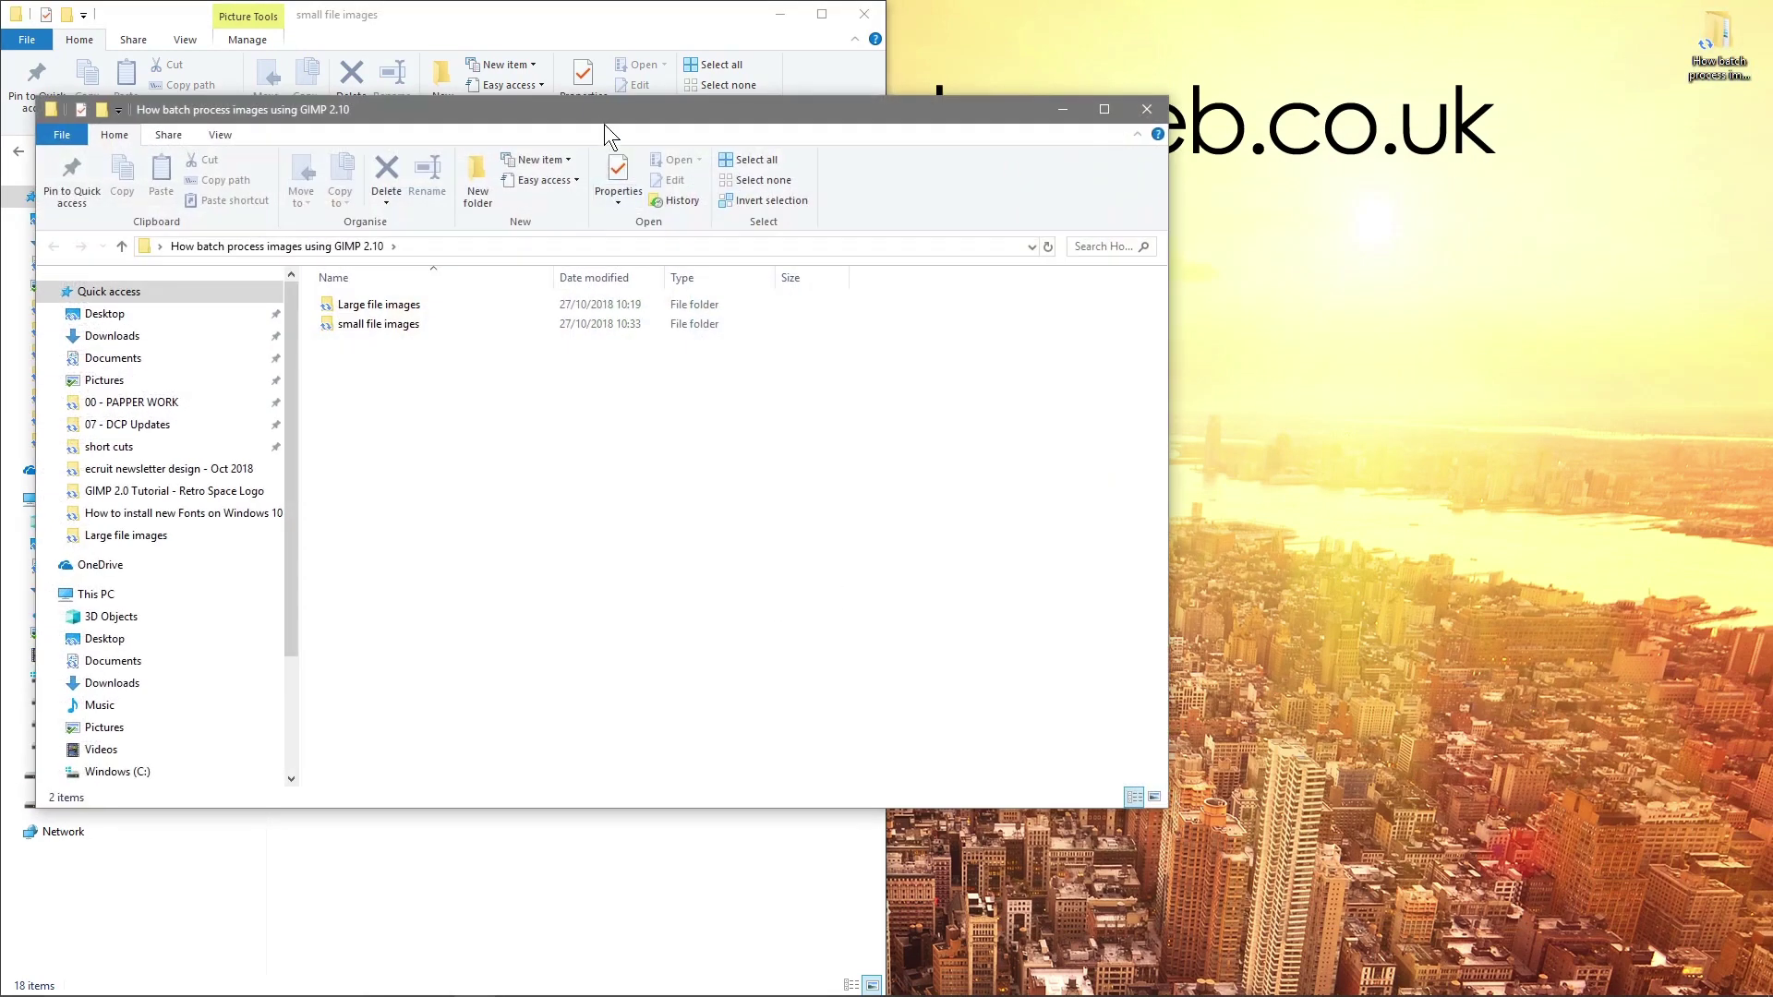
double_click(392, 304)
left_click_drag(524, 115, 1047, 119)
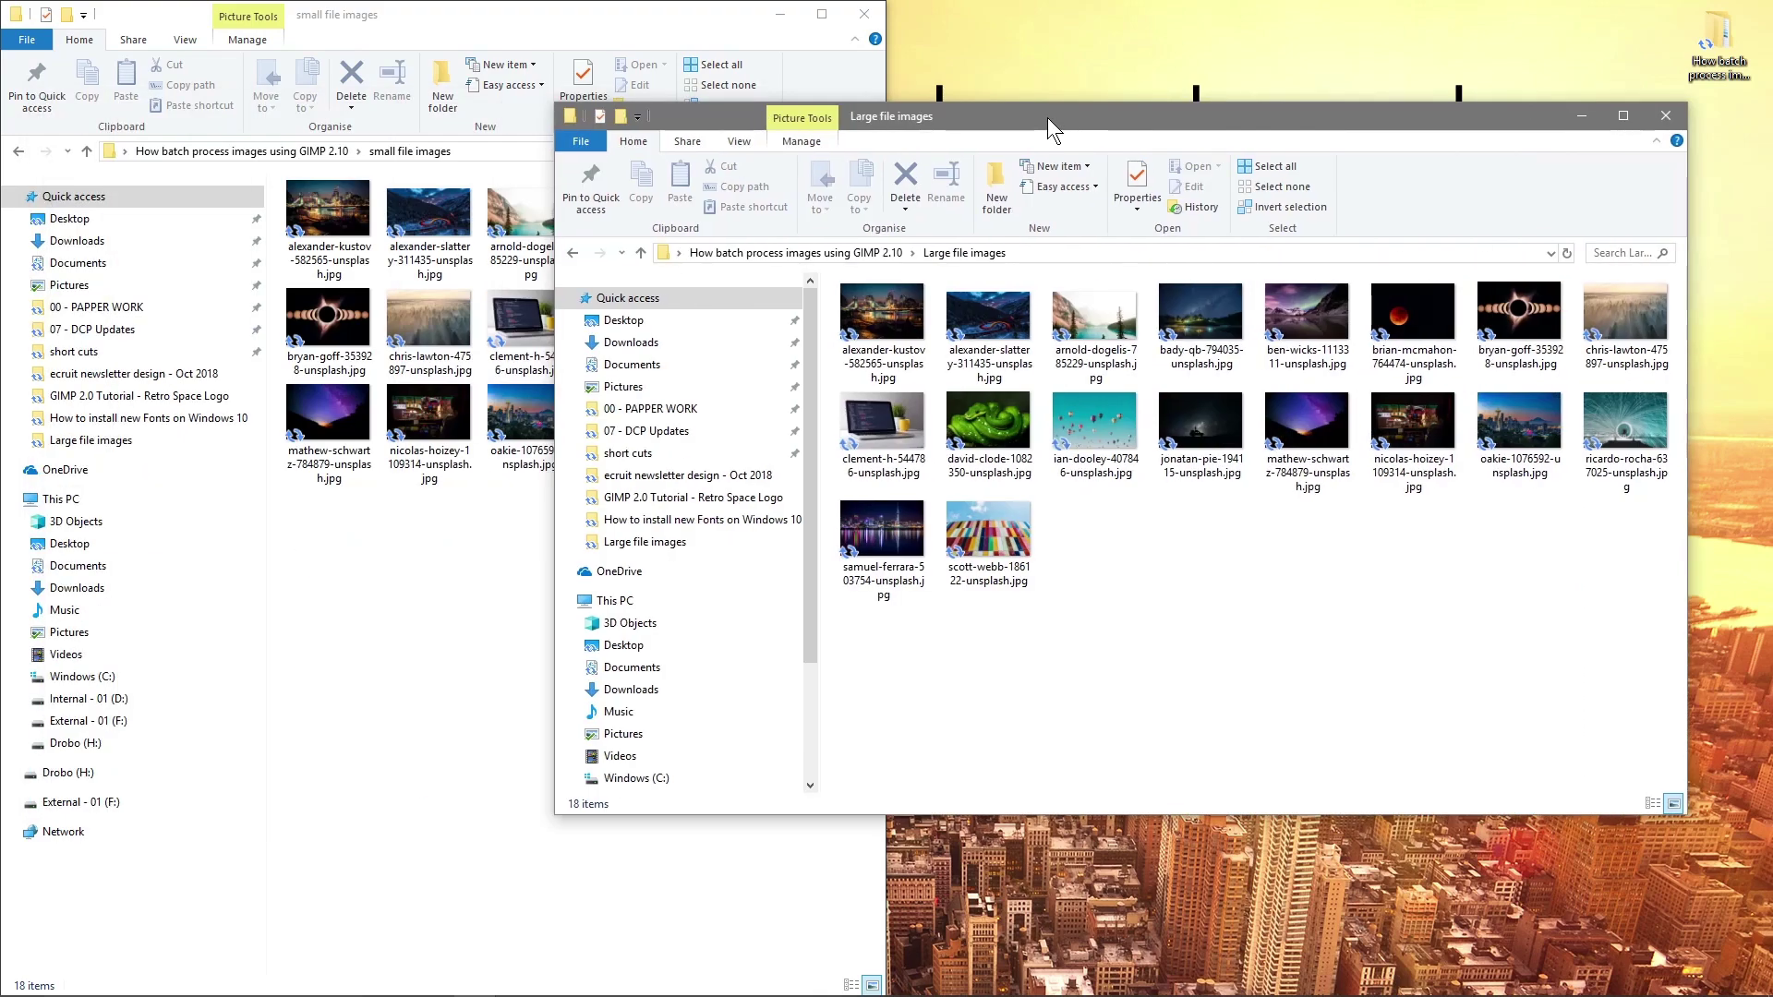
key("super+Right")
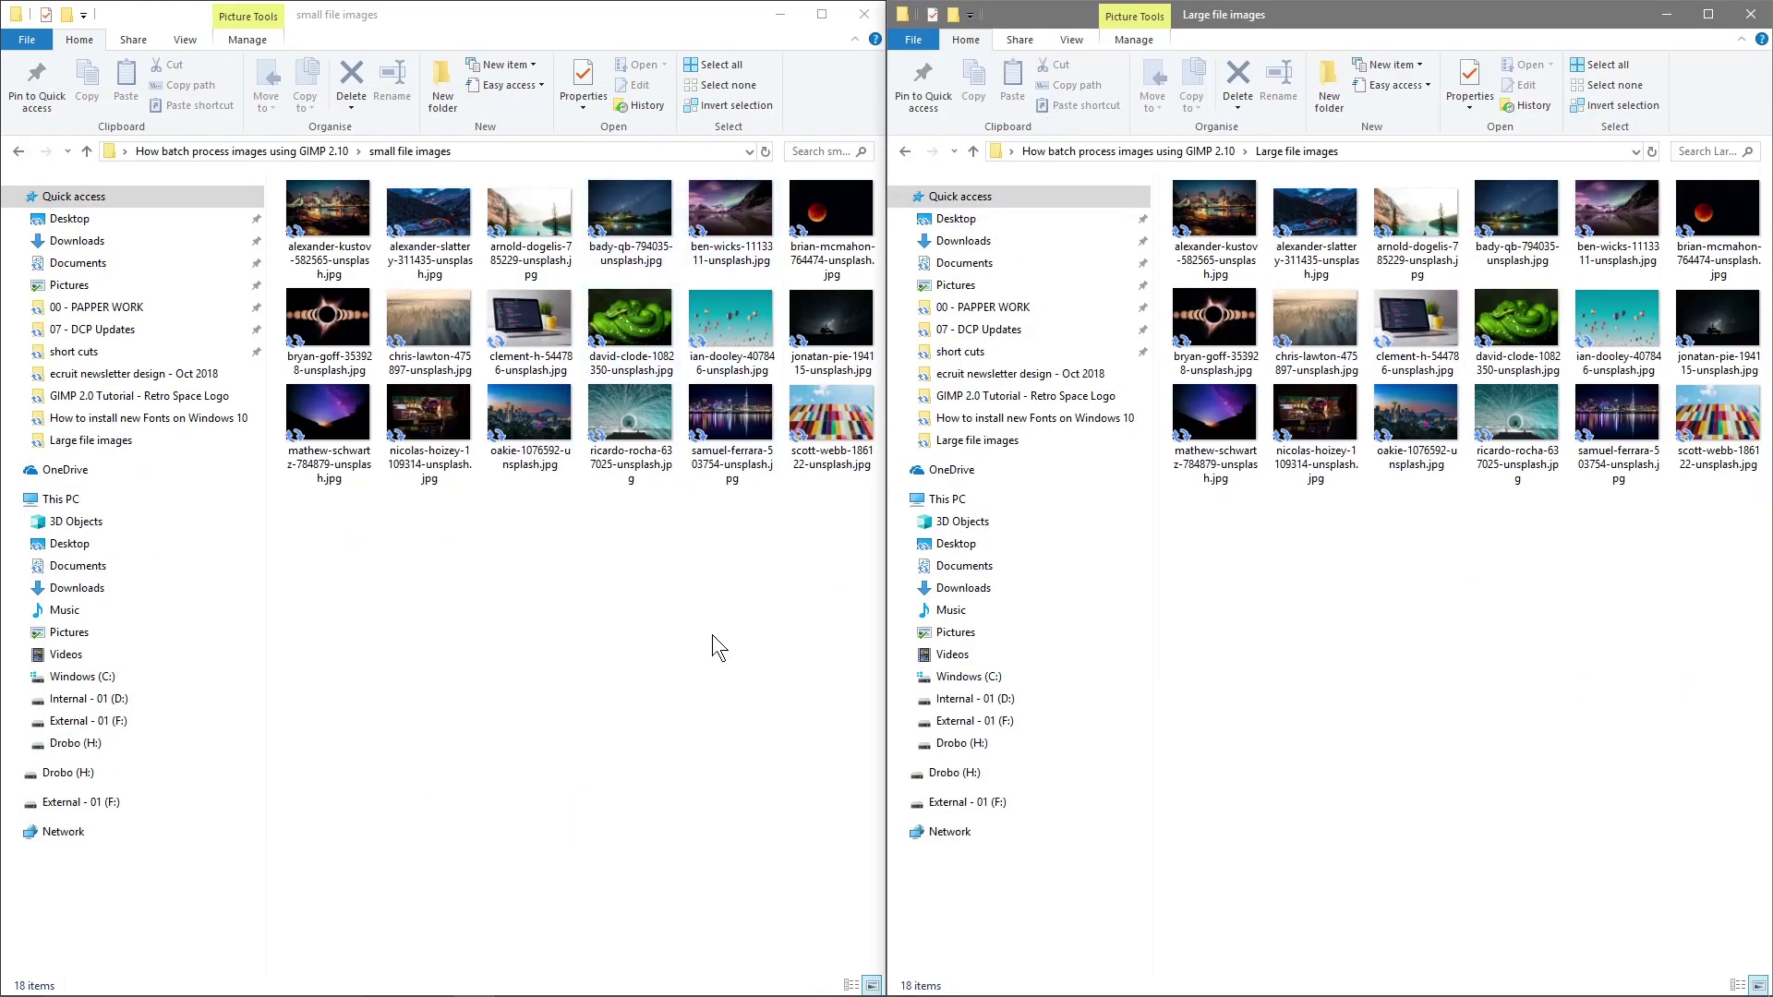
List both folders in Details view, compare alexander-slattery sizes (771 KB vs 5,266 KB), and open the large one.
left_click(781, 639)
left_click(850, 985)
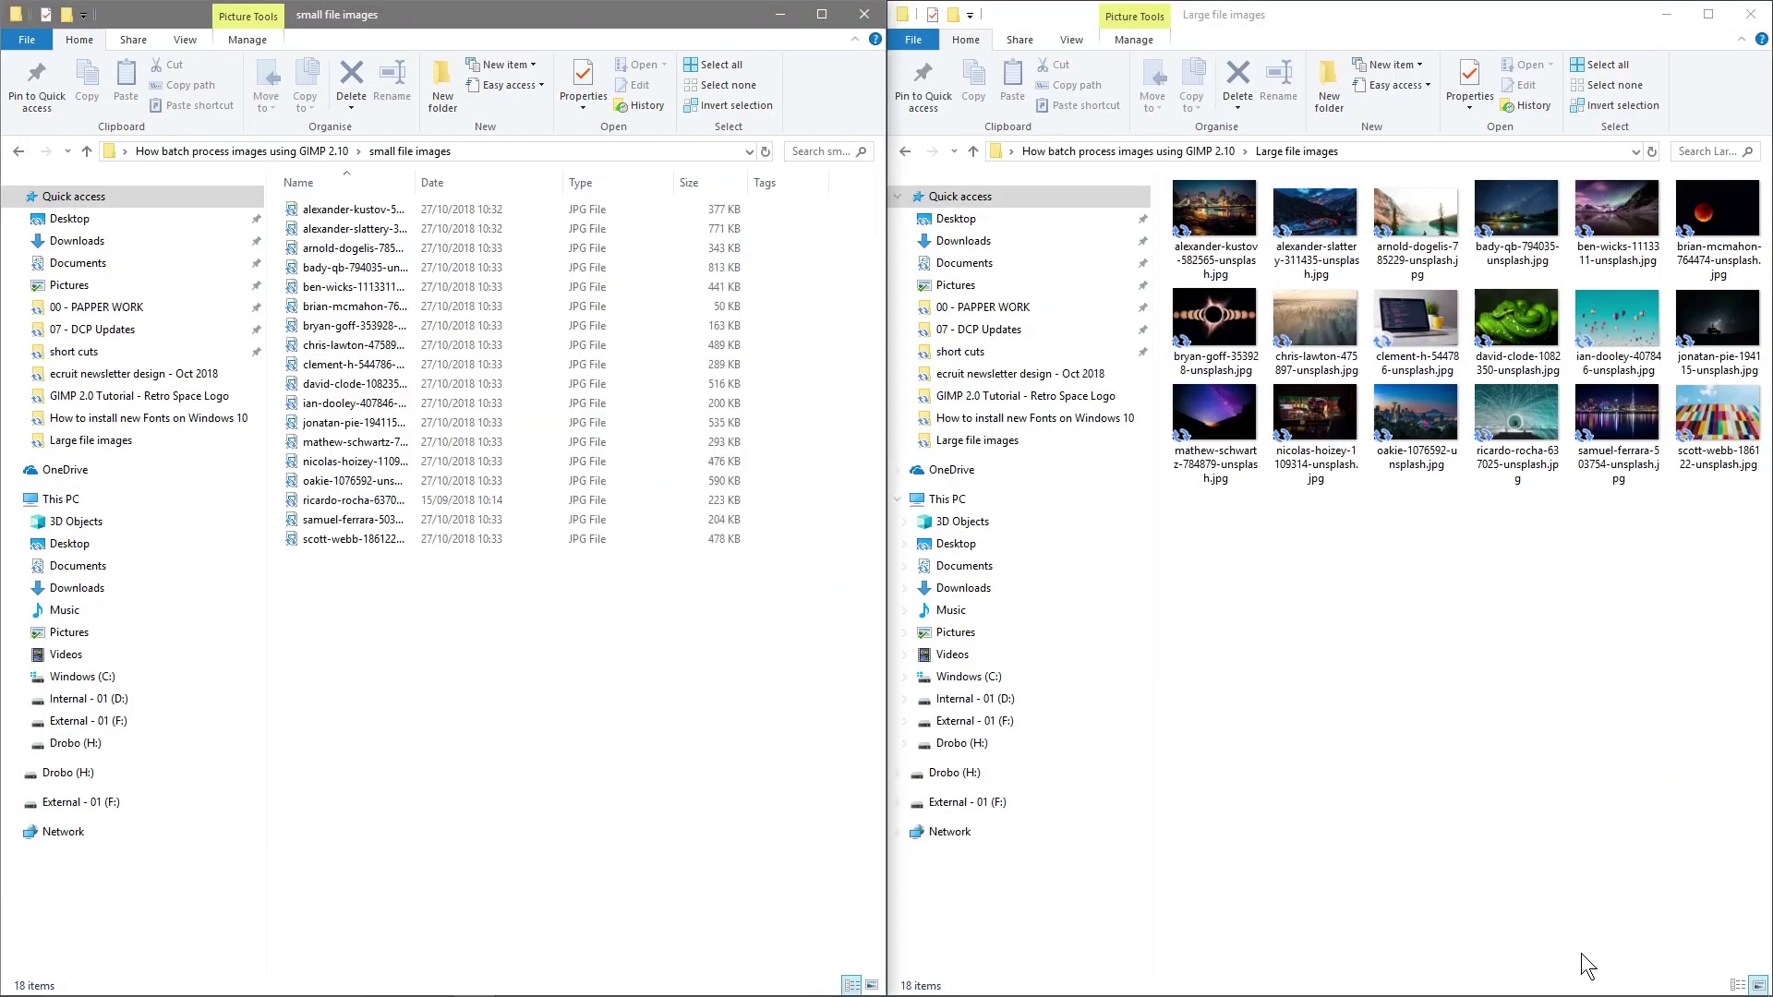
left_click(1738, 986)
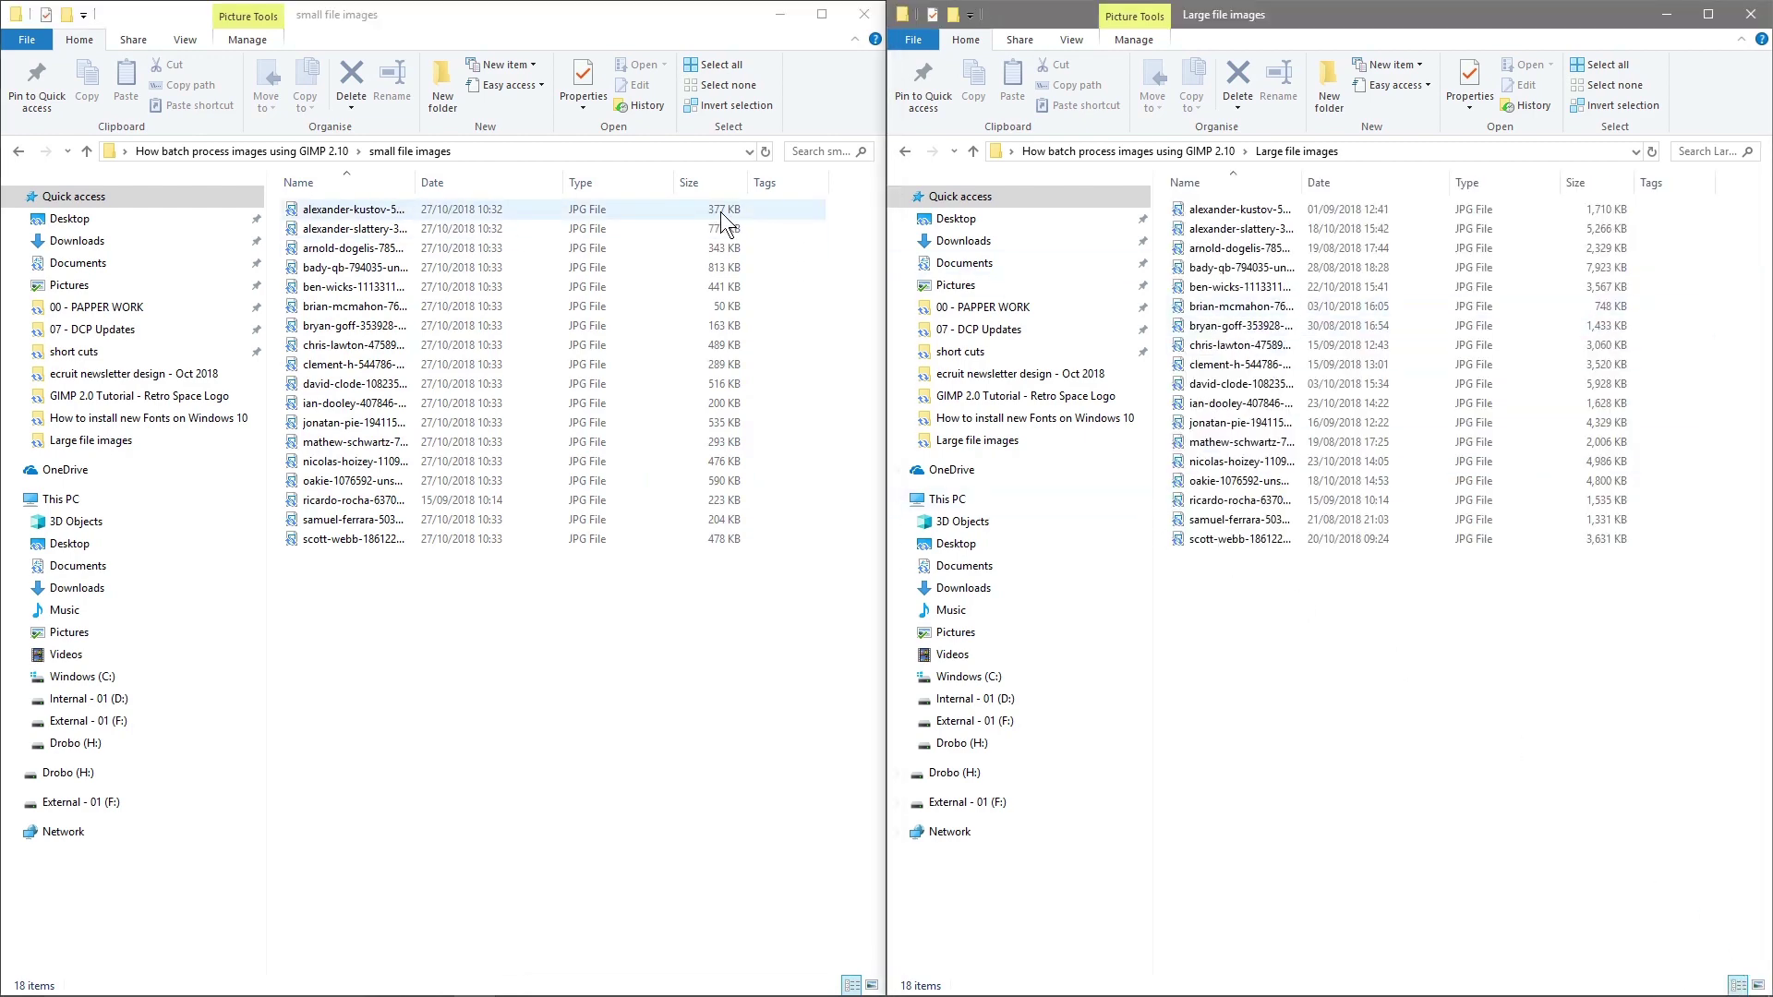
left_click(1598, 211)
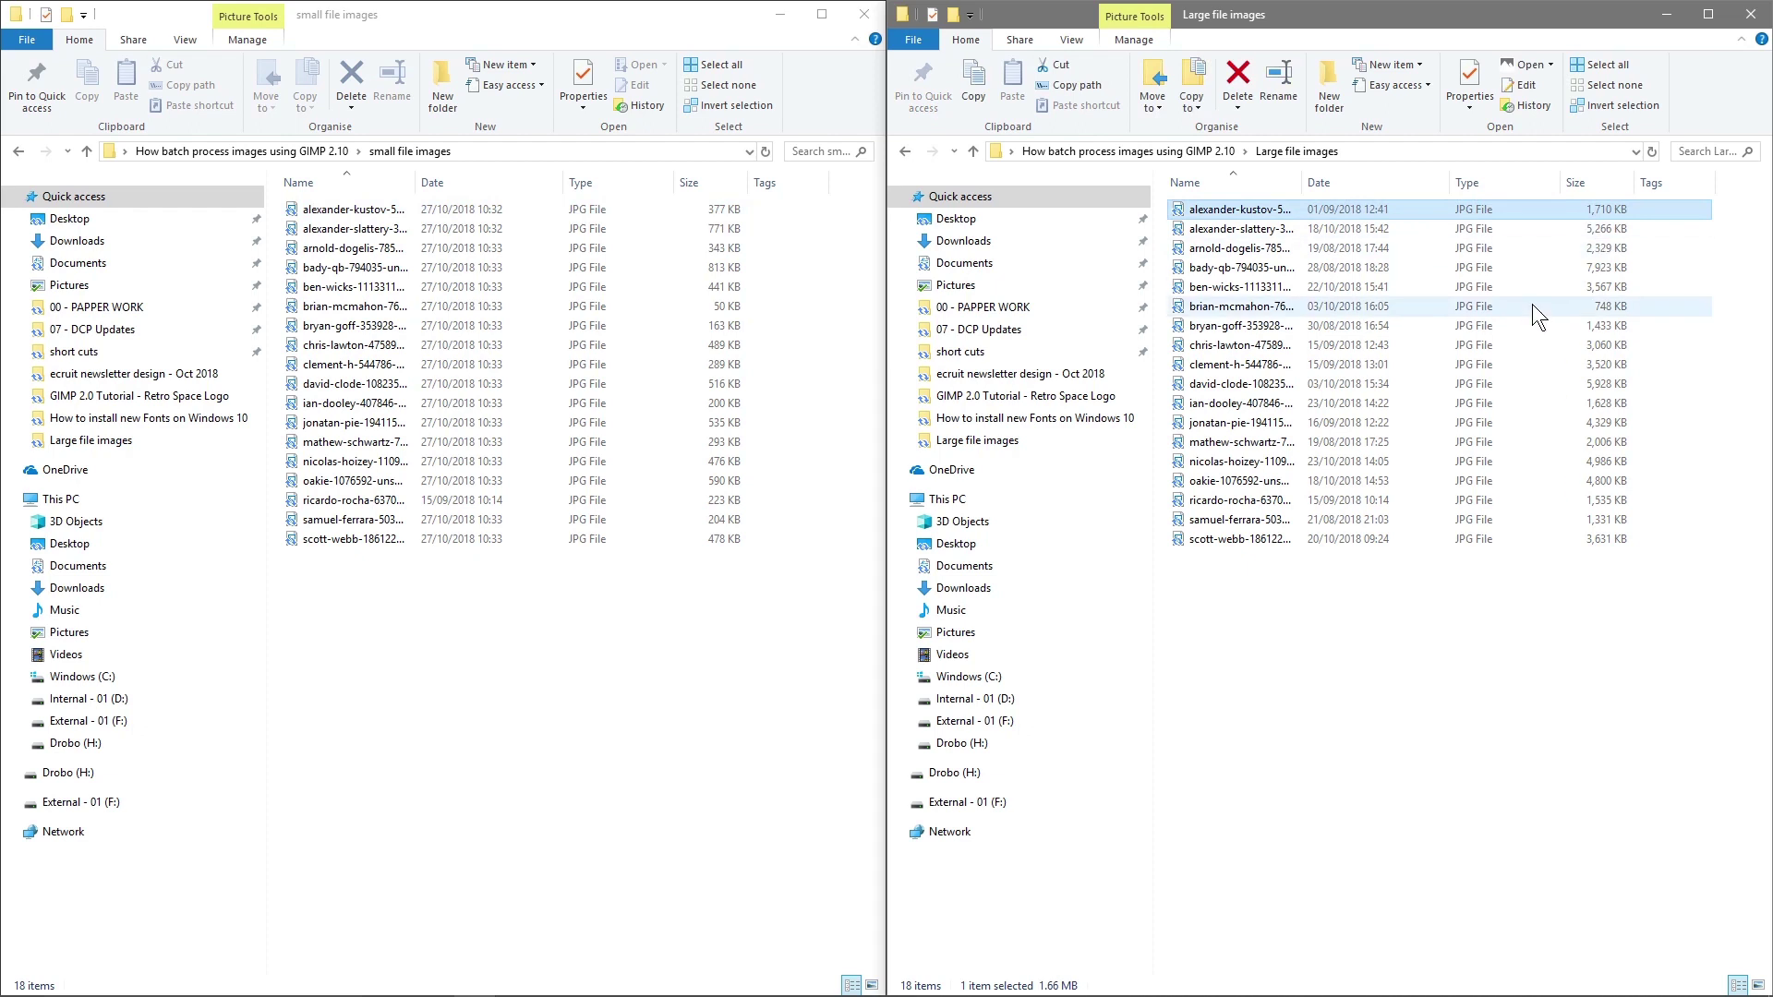
left_click(716, 229)
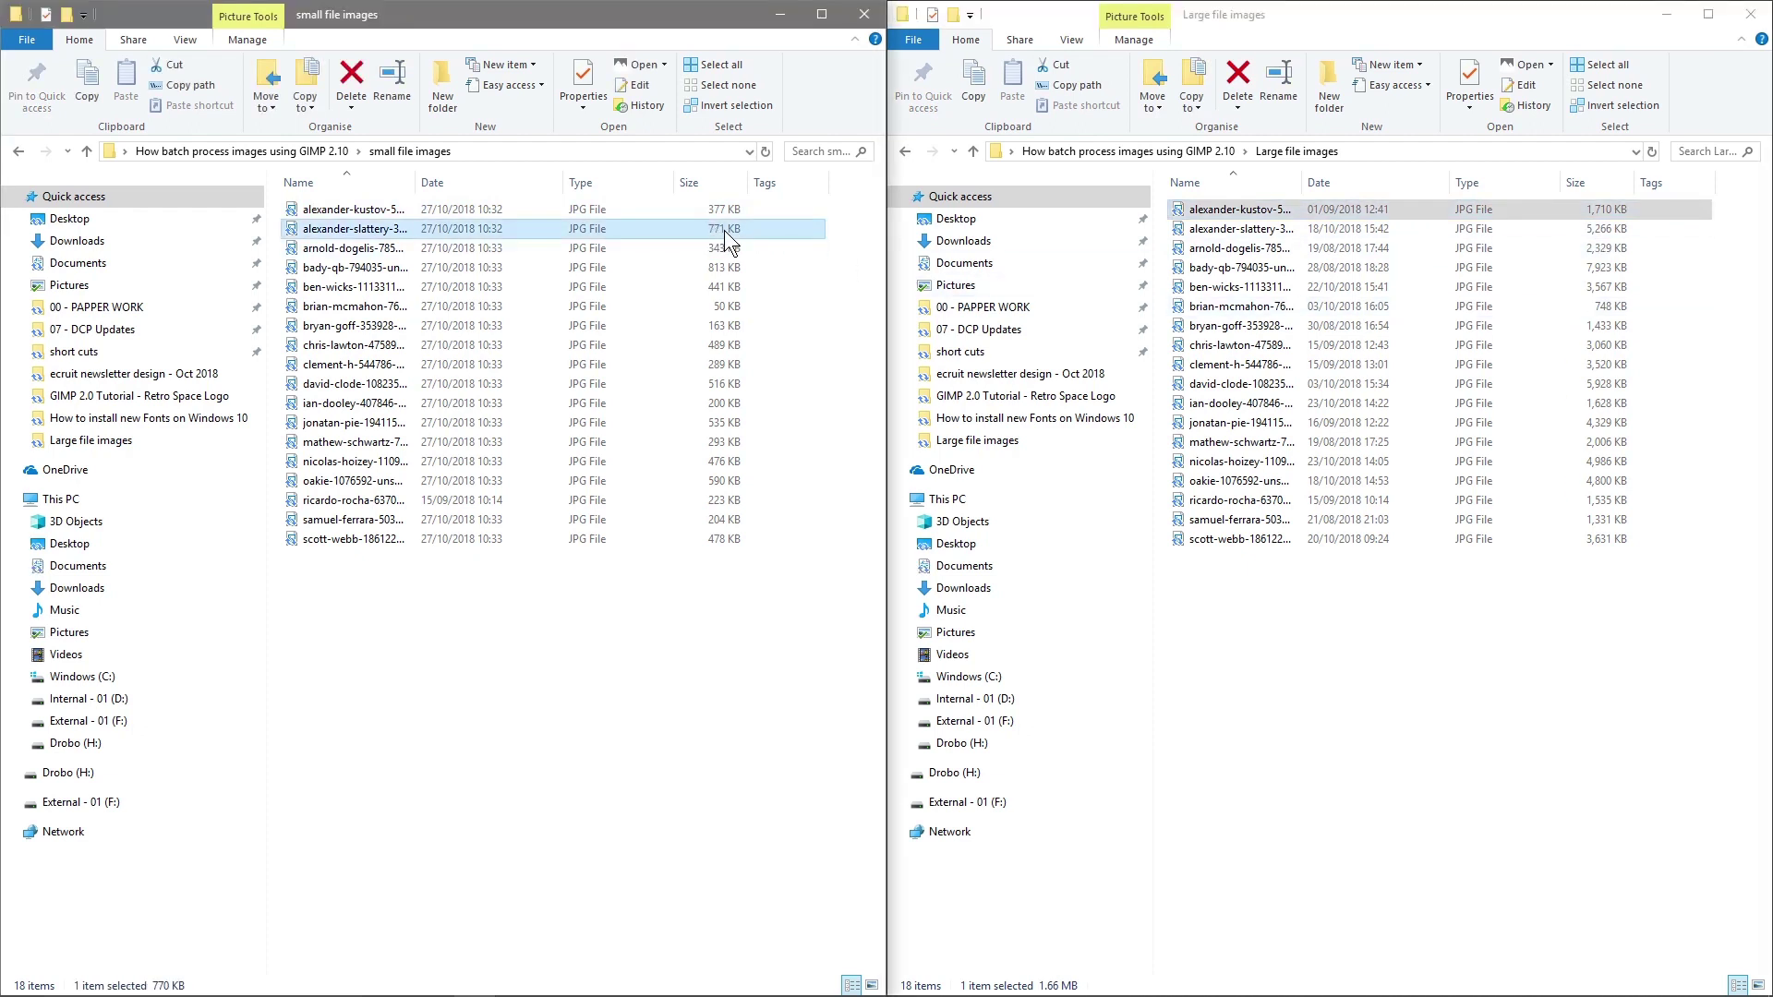
left_click(1604, 229)
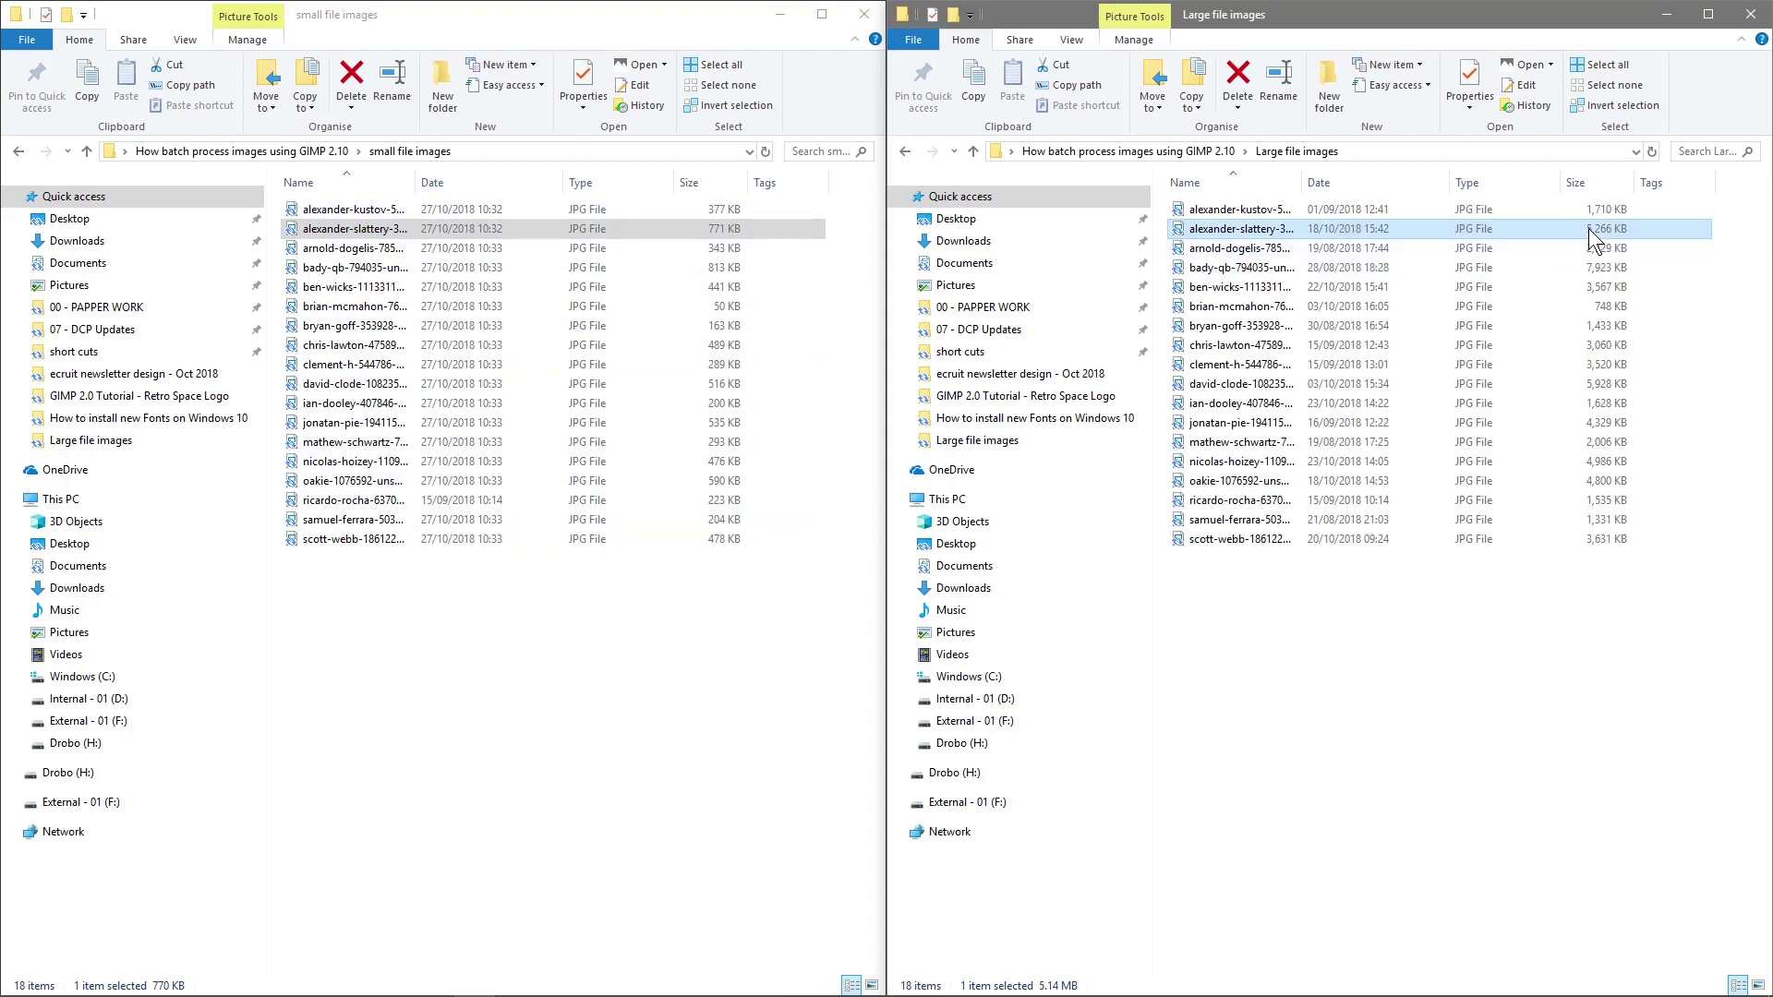
double_click(1239, 231)
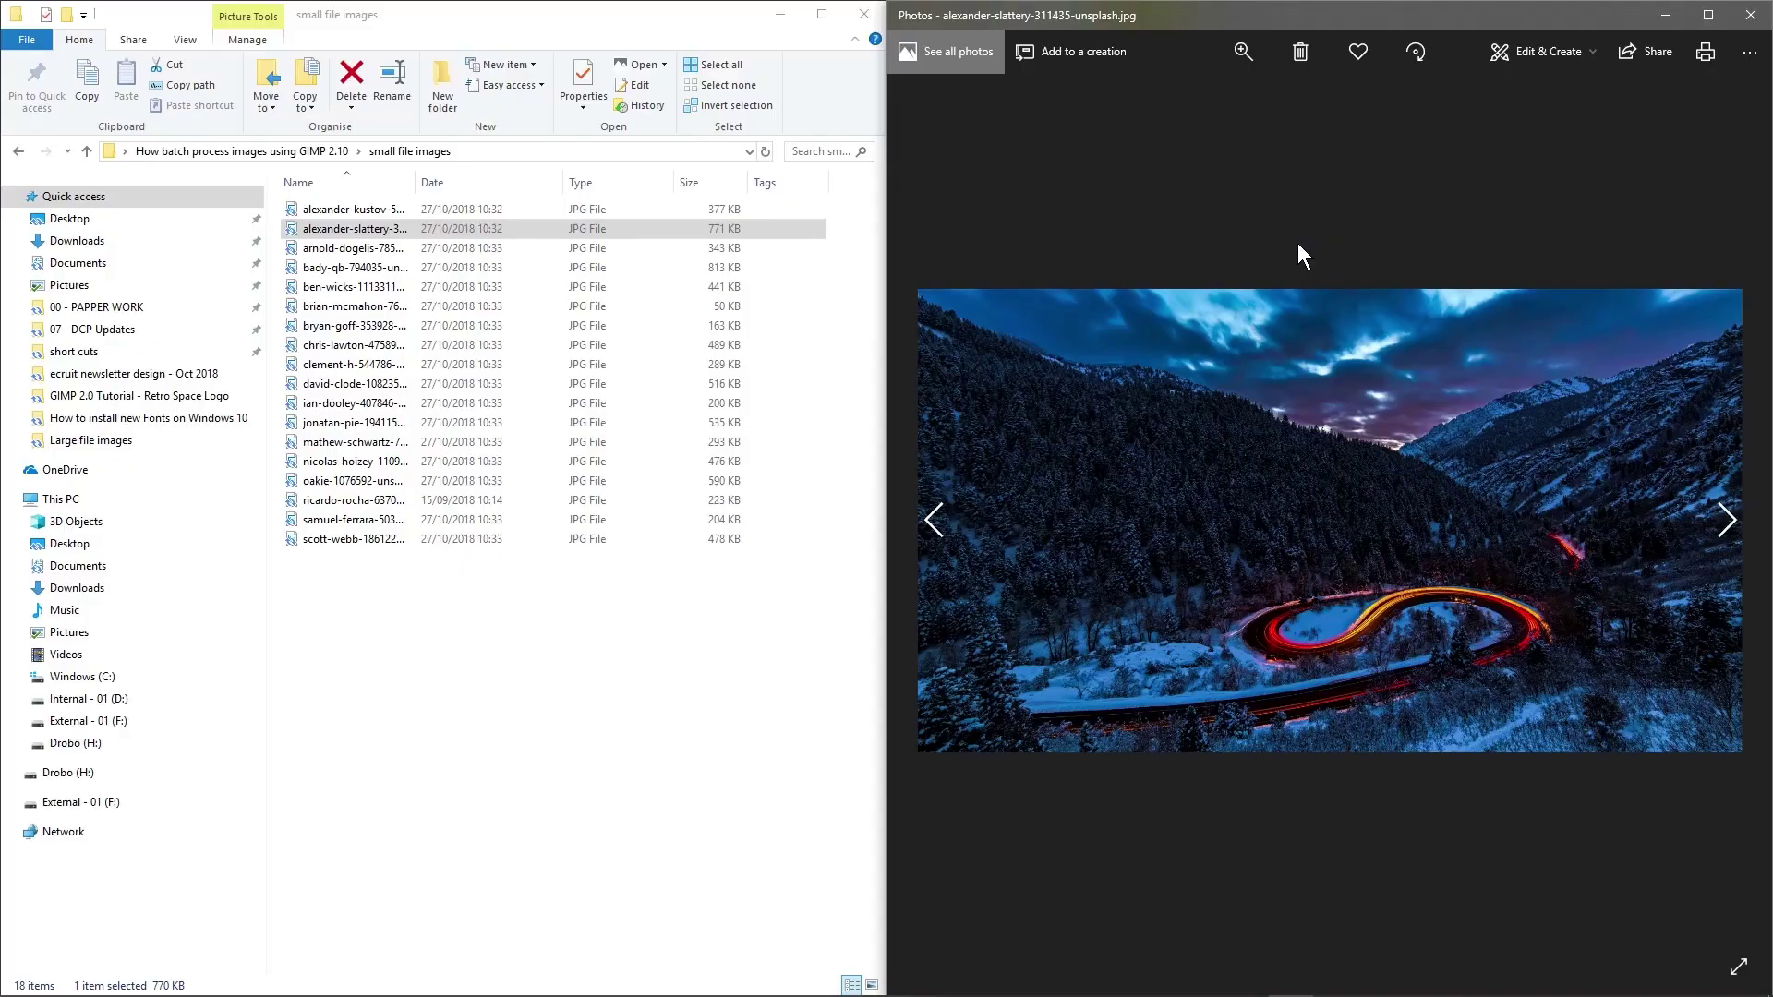
Open the small alexander-slattery photo beside the large one to compare them.
left_click(370, 229)
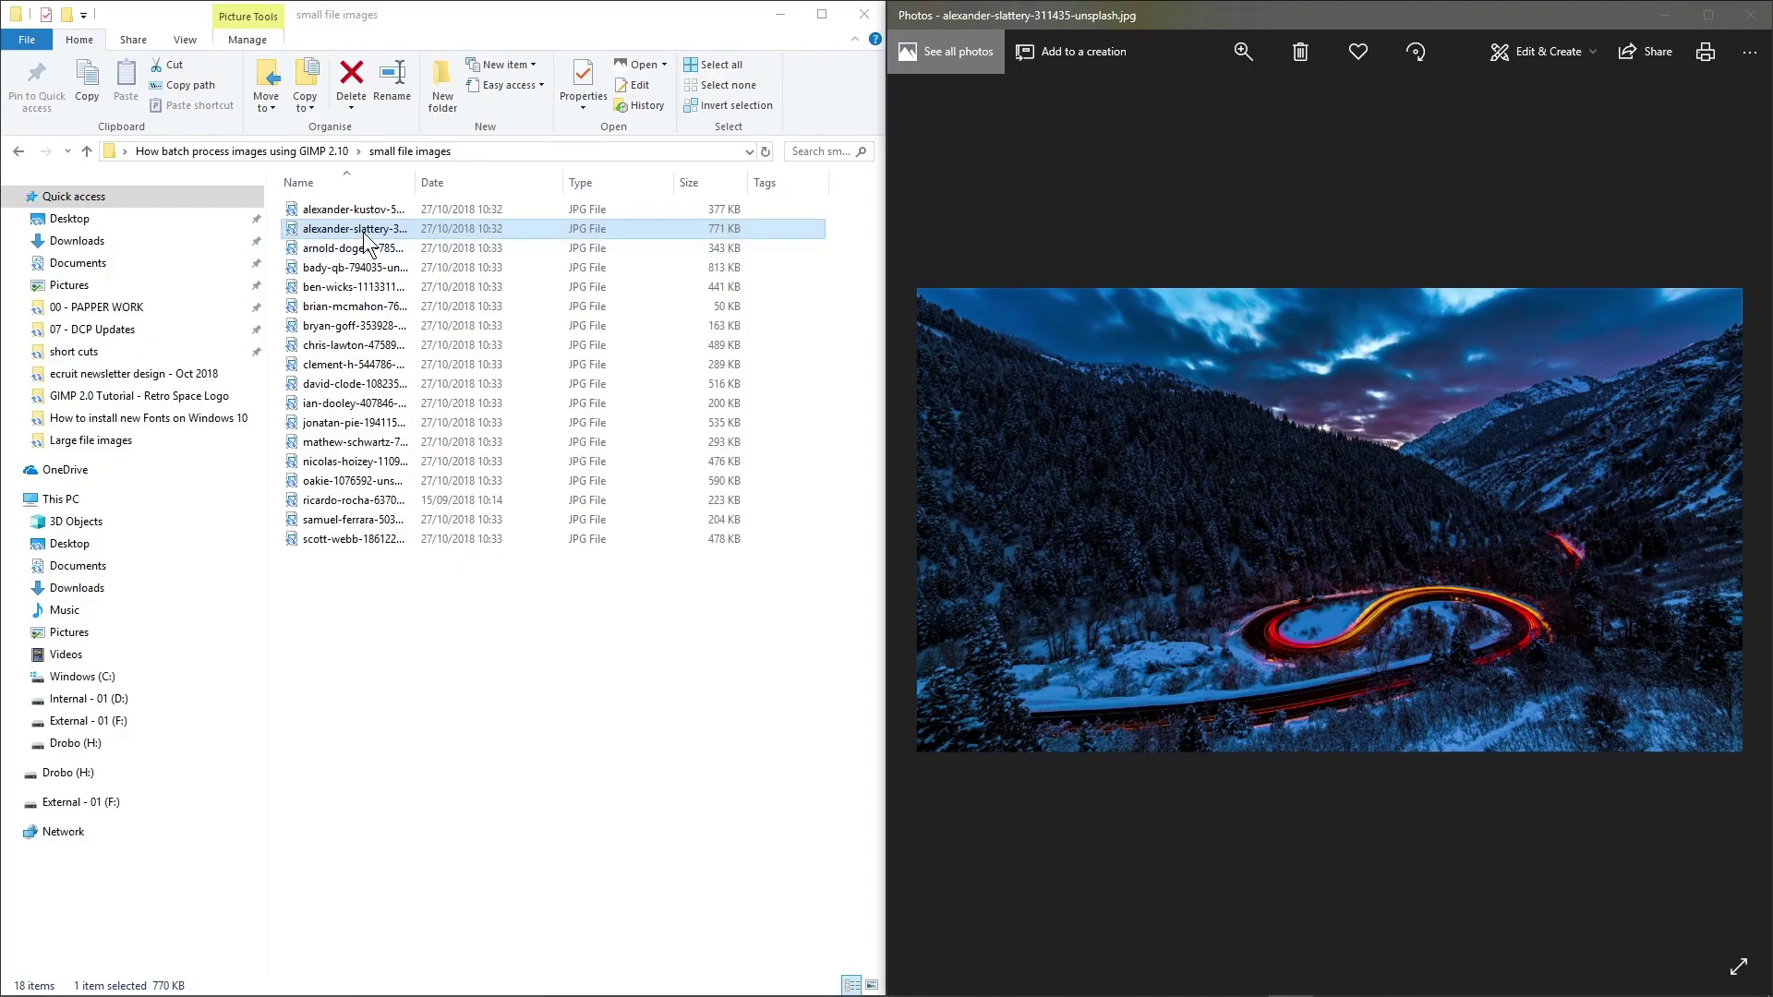
key("Return")
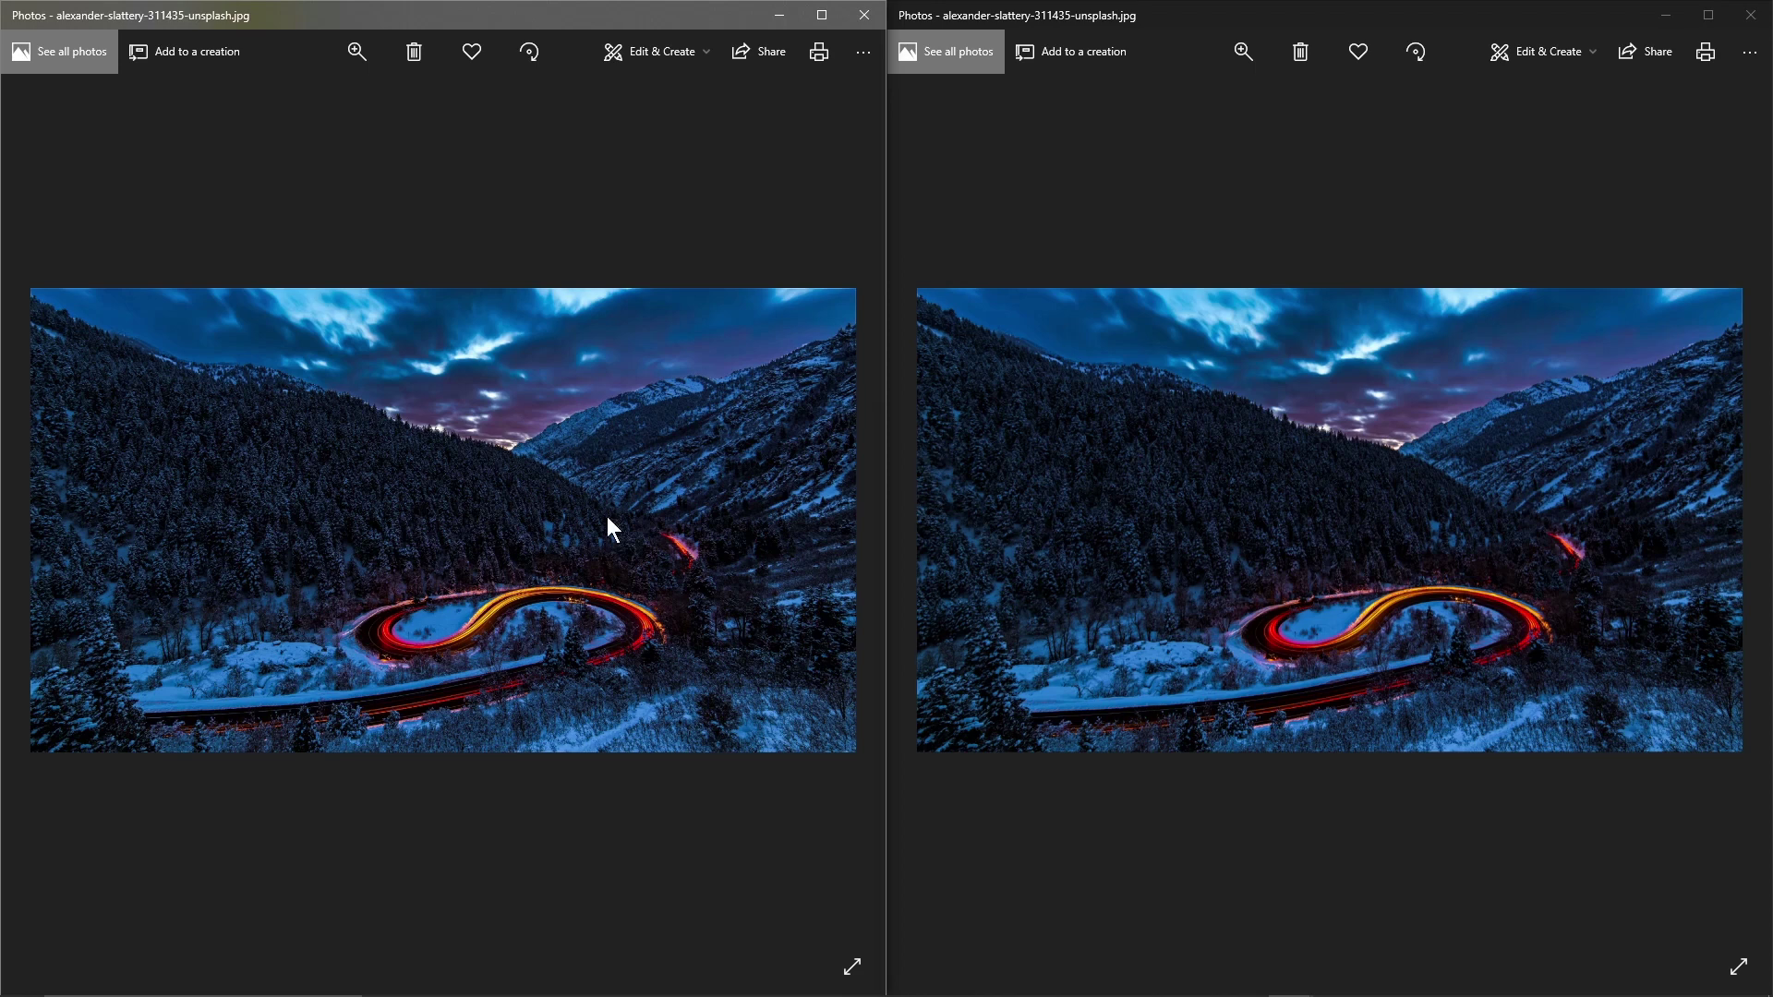
mouse_move(917, 481)
Close both Photos windows and the Large file images window.
left_click(865, 14)
left_click(1754, 11)
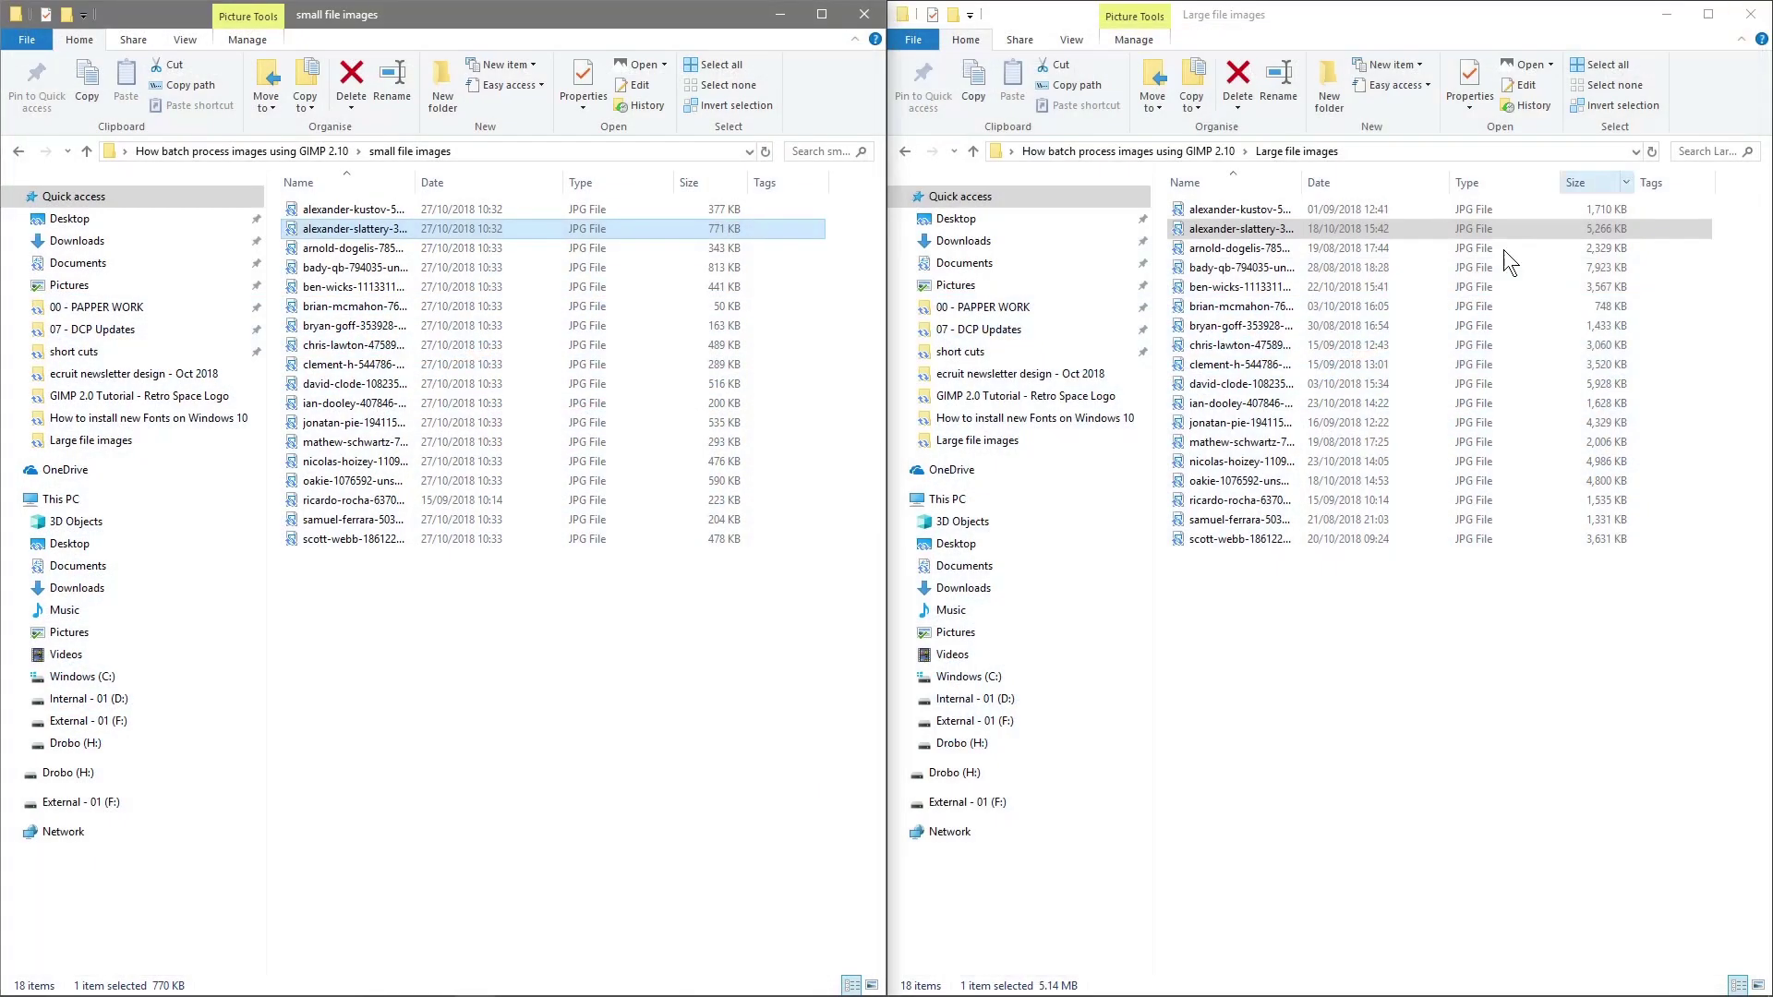
left_click(1752, 14)
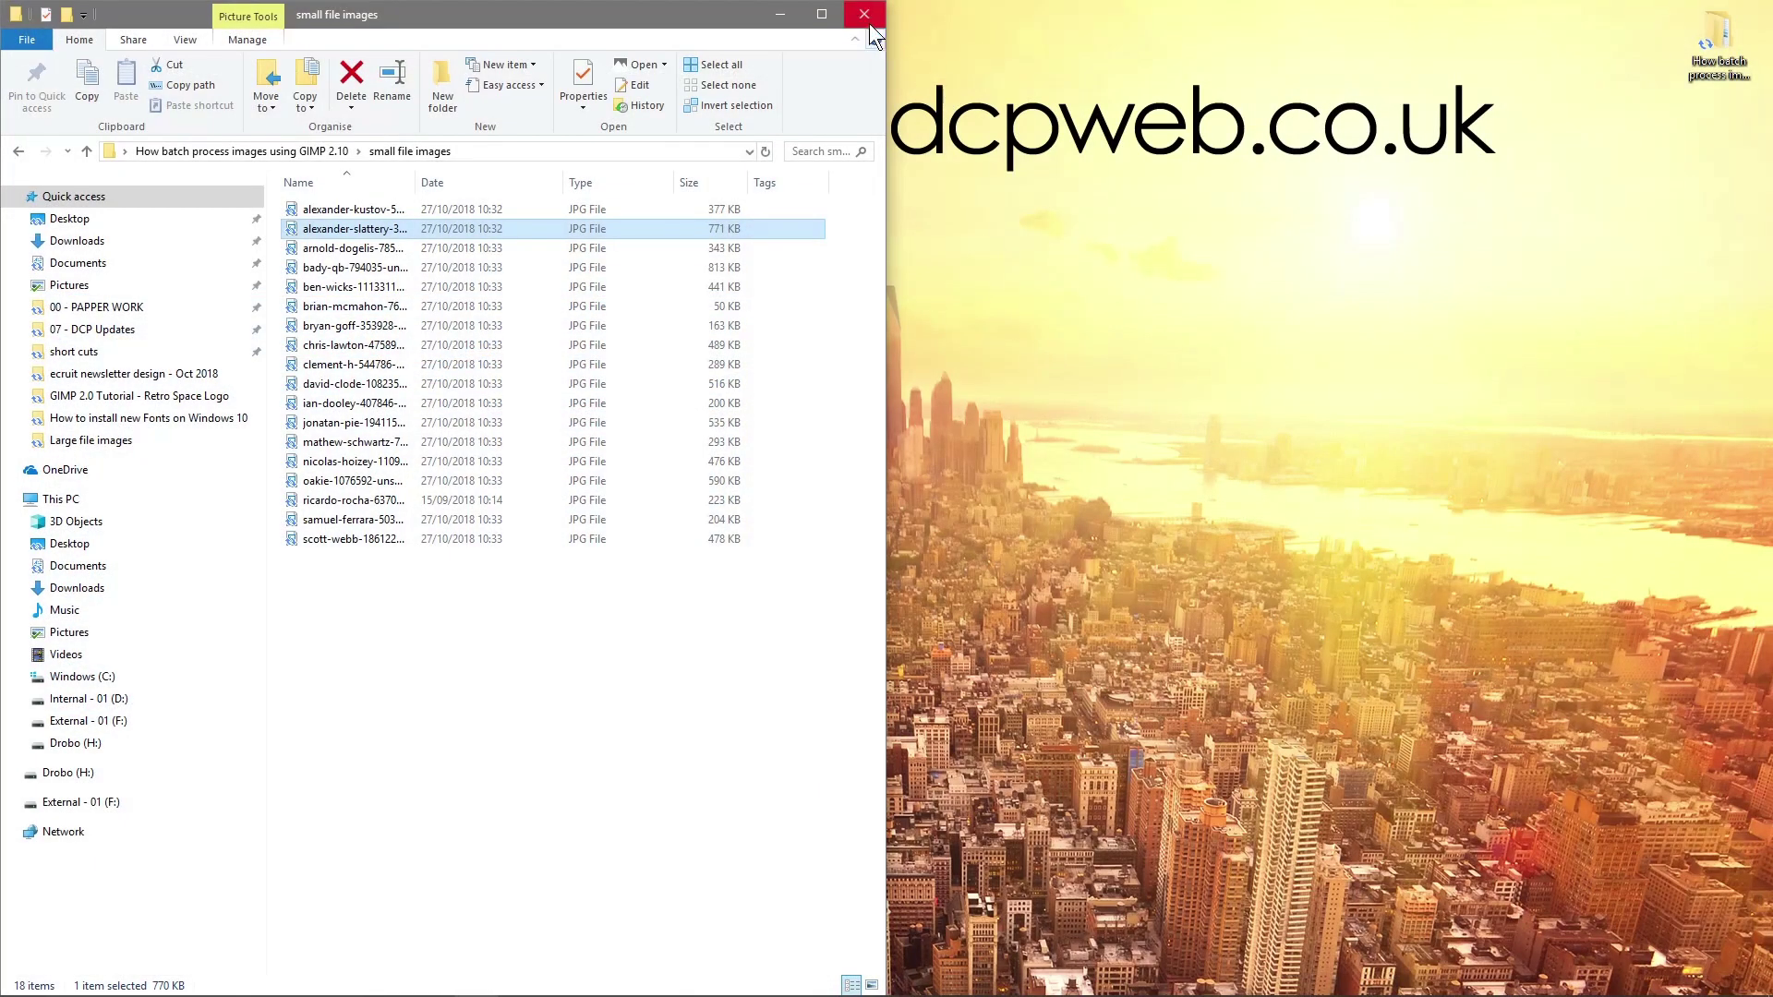